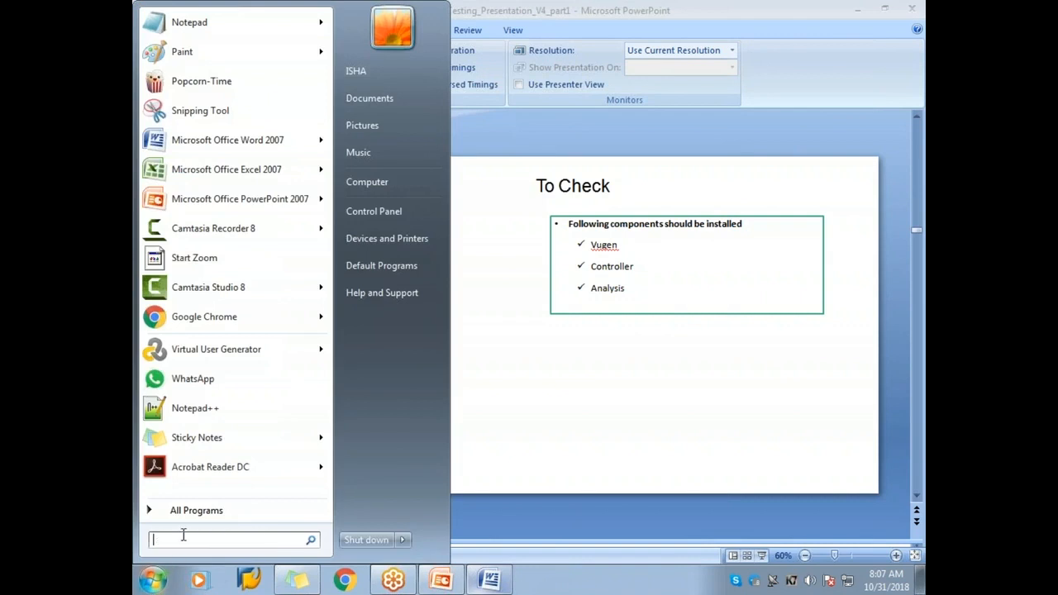
# Search the installed programs for "ana", and launch Virtual User Generator from the HP LoadRunner program folder
pyautogui.write('ana')
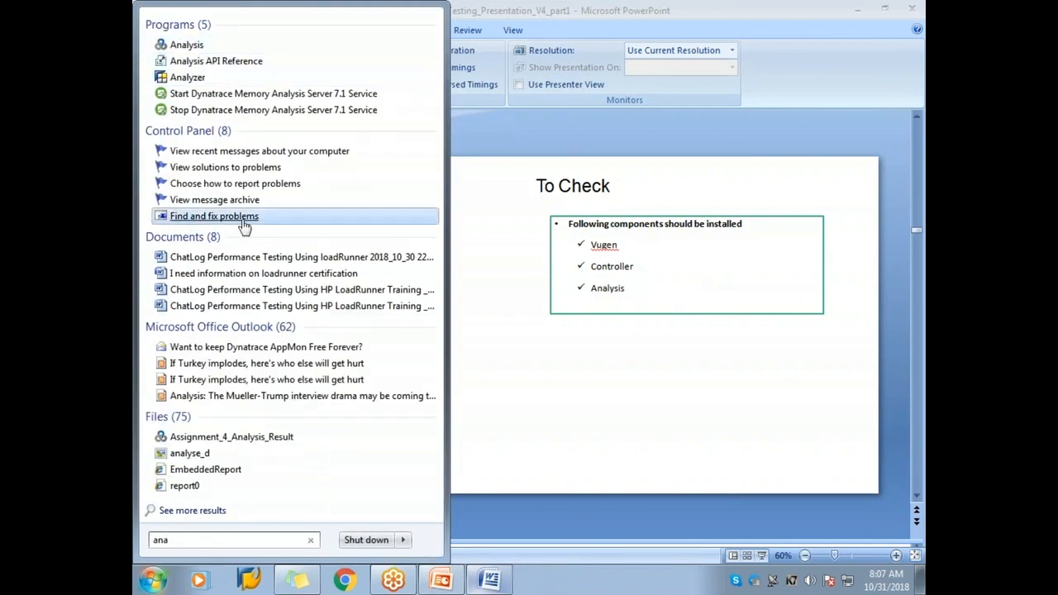
pyautogui.press('Escape')
pyautogui.click(232, 511)
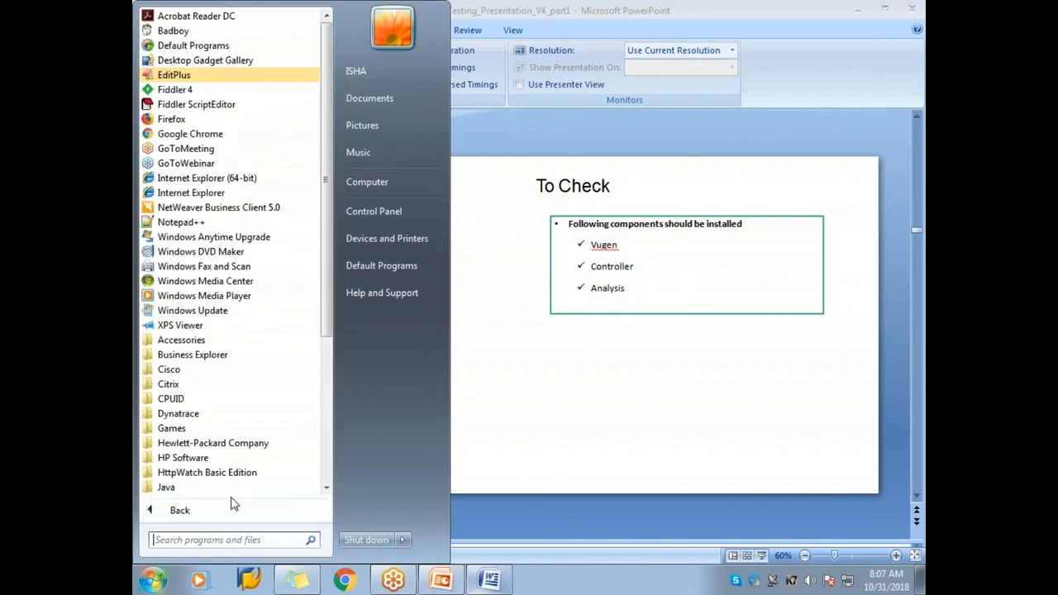
pyautogui.scroll(-5, 279, 350)
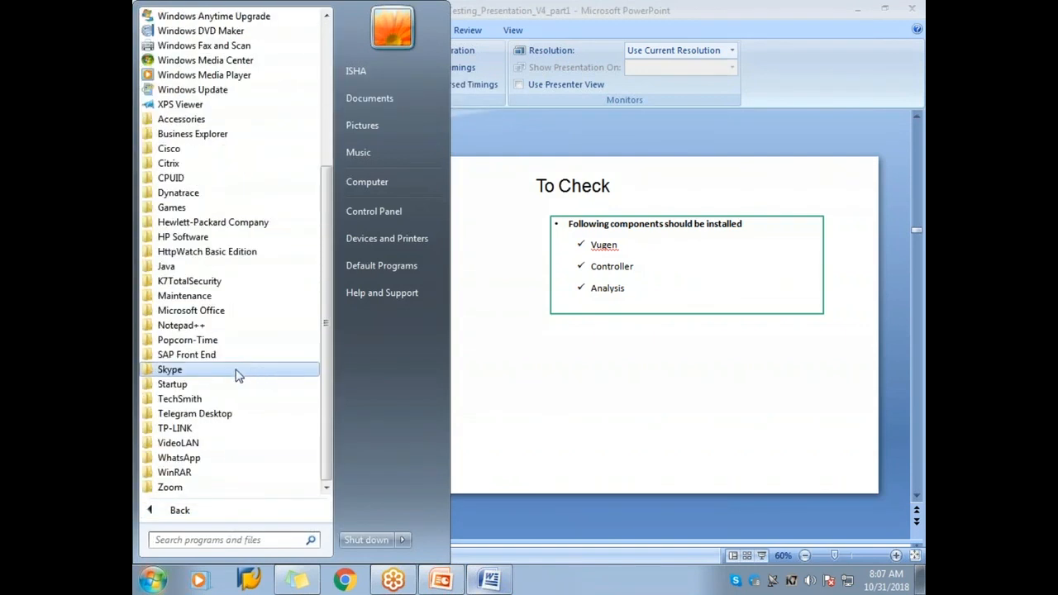
pyautogui.click(231, 237)
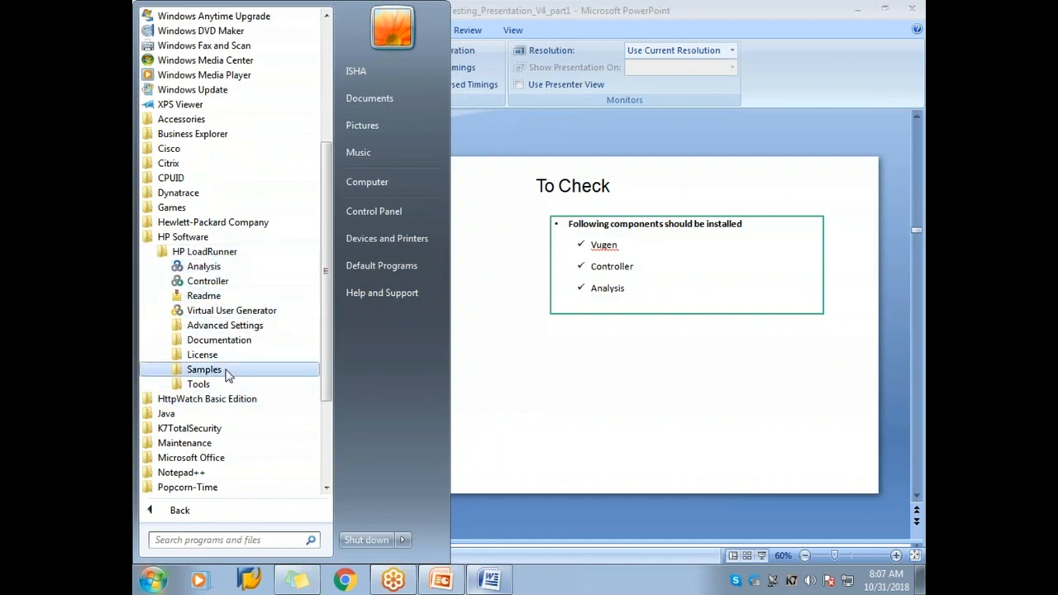
pyautogui.click(228, 310)
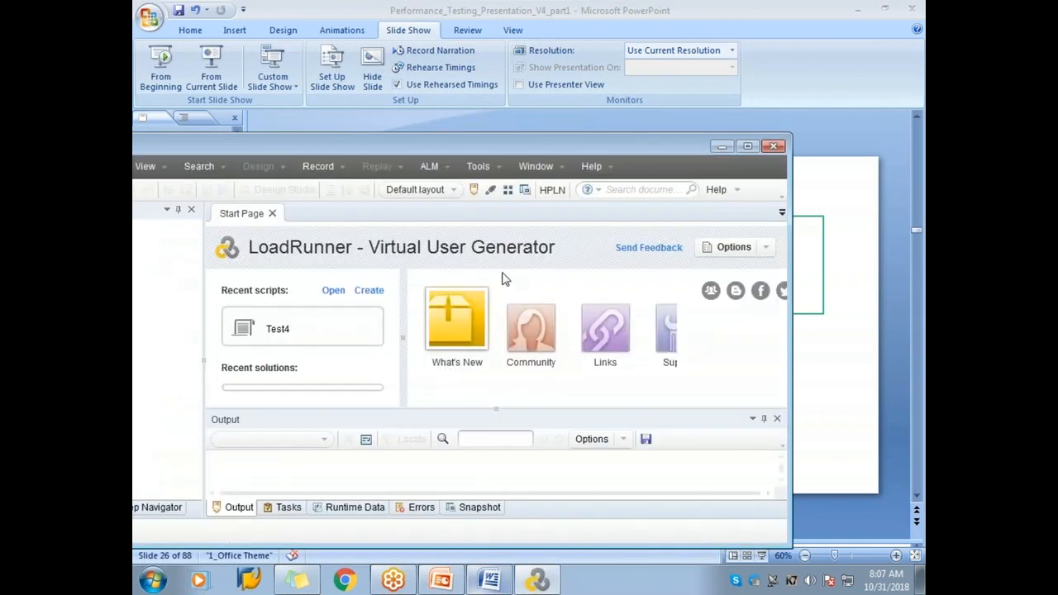
# Maximize the Virtual User Generator window, restore it to its smaller size and close the program
pyautogui.doubleClick(653, 138)
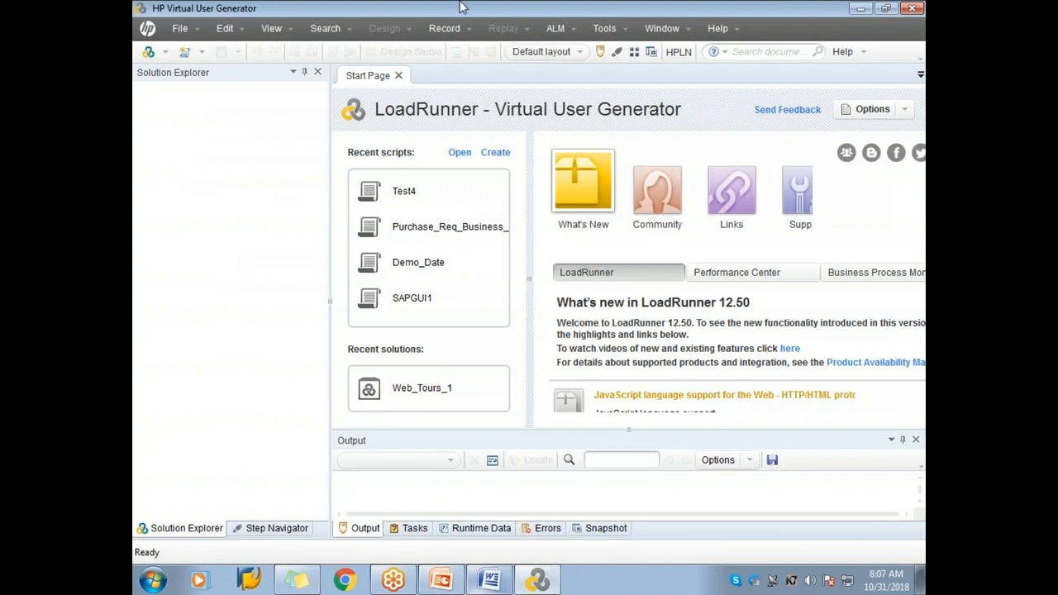
pyautogui.moveTo(474, 8); pyautogui.dragTo(579, 162)
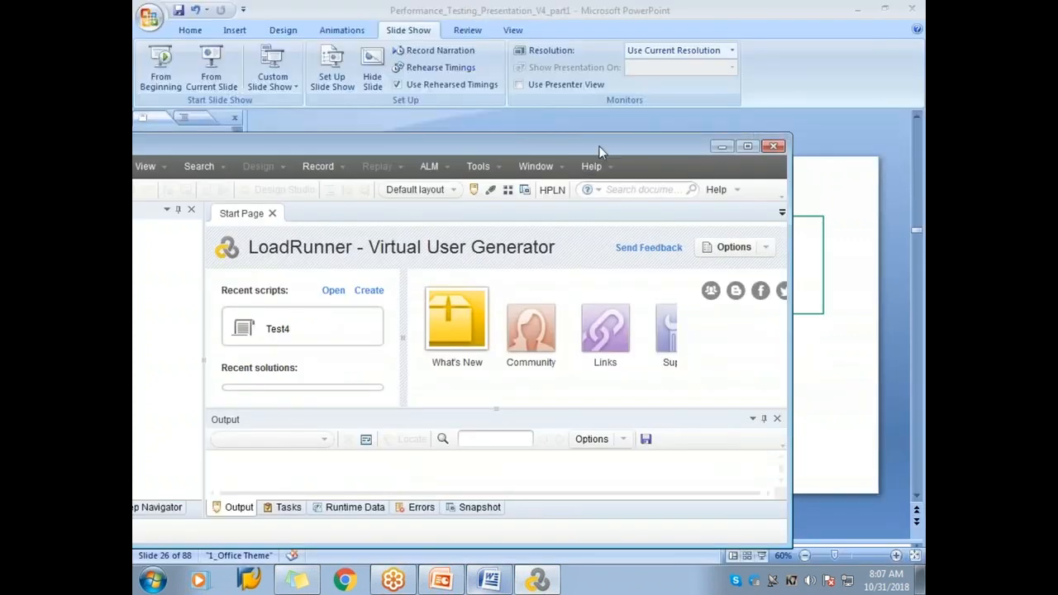
pyautogui.click(775, 148)
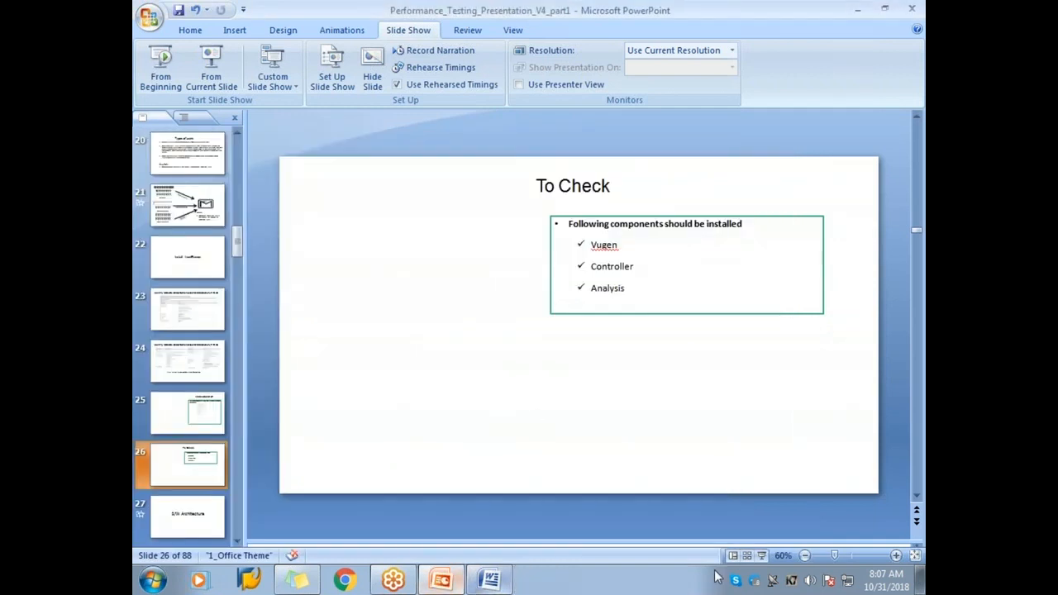
# Make the desktop icons visible and open the LoadRunner_12.50_Installation_files_with_common_issues document in Word
pyautogui.click(921, 584)
pyautogui.rightClick(552, 71)
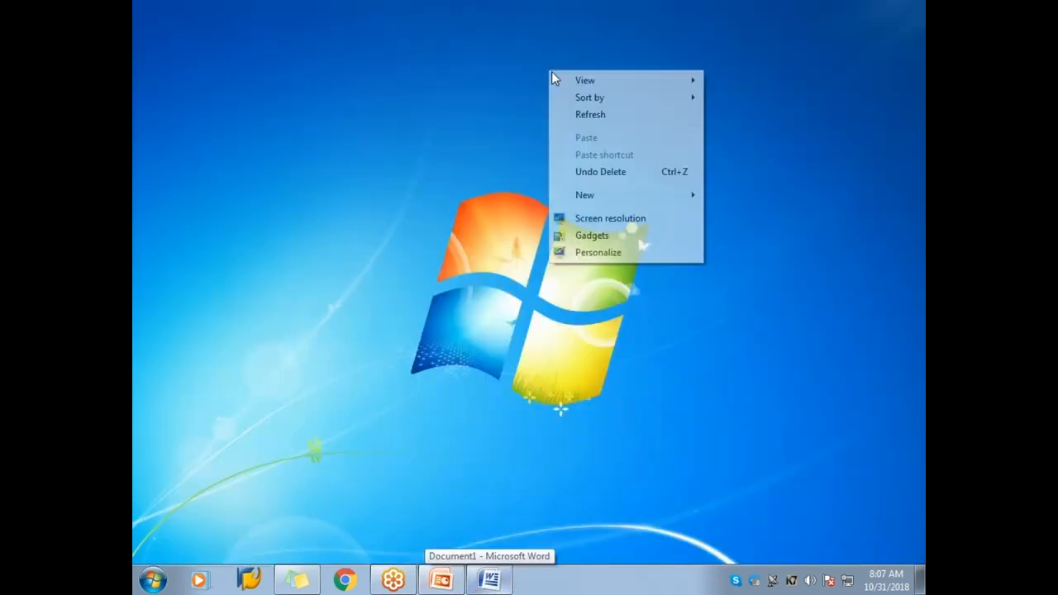
pyautogui.moveTo(612, 81)
pyautogui.click(782, 178)
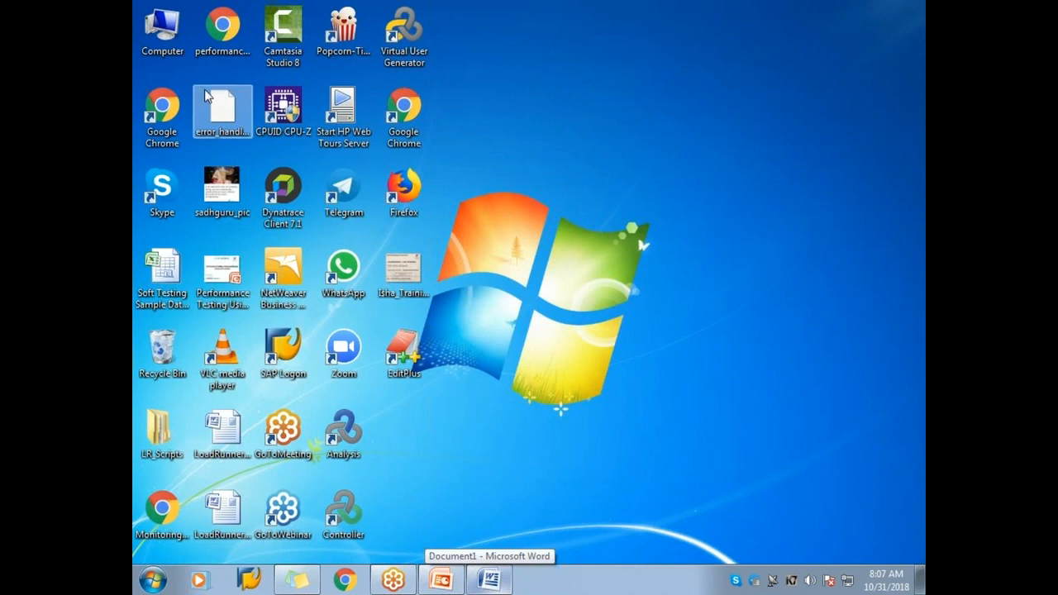
pyautogui.doubleClick(221, 439)
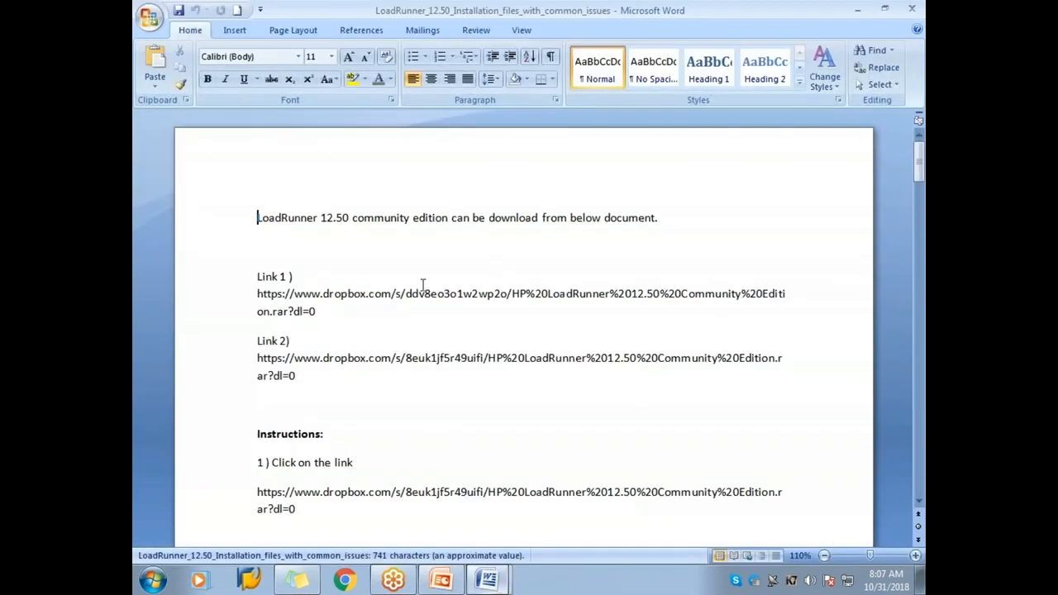
# Highlight the introductory download sentence and the two Dropbox links at the start of the document
pyautogui.moveTo(255, 217); pyautogui.dragTo(654, 233)
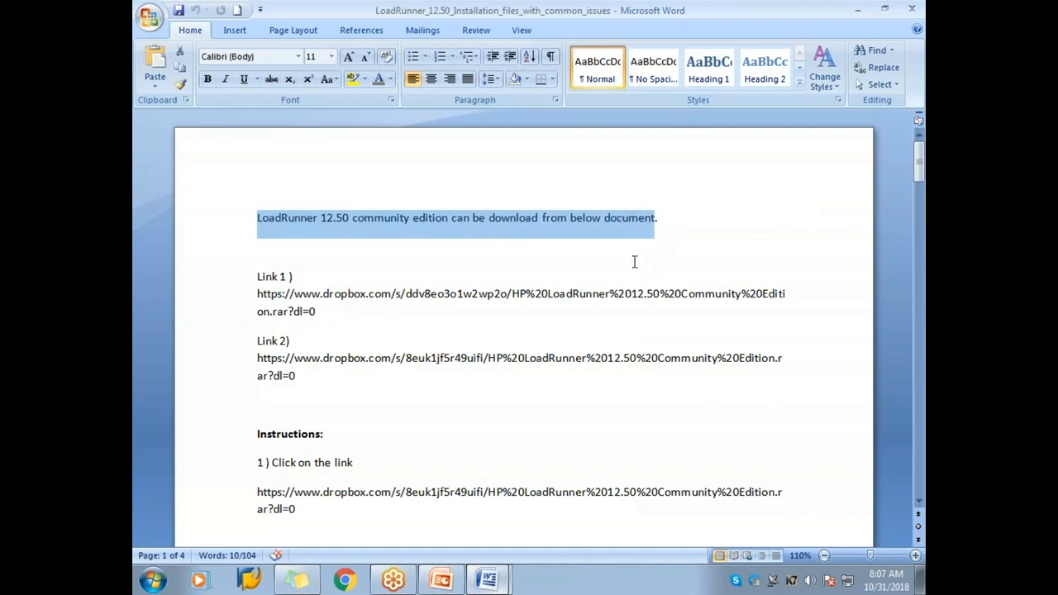
pyautogui.click(409, 232)
pyautogui.moveTo(657, 221); pyautogui.dragTo(290, 225)
pyautogui.moveTo(325, 314); pyautogui.dragTo(255, 307)
pyautogui.moveTo(314, 371); pyautogui.dragTo(244, 367)
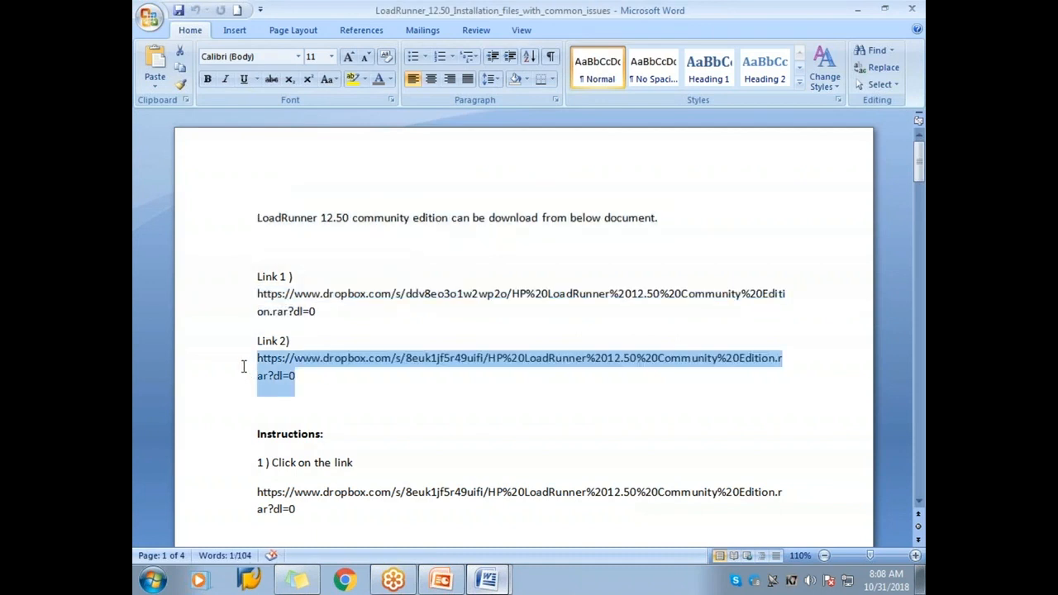
# Copy the Link 1 Dropbox address from the document and open it in Chrome
pyautogui.moveTo(316, 312); pyautogui.dragTo(257, 294)
pyautogui.hotkey('ctrl', 'c')
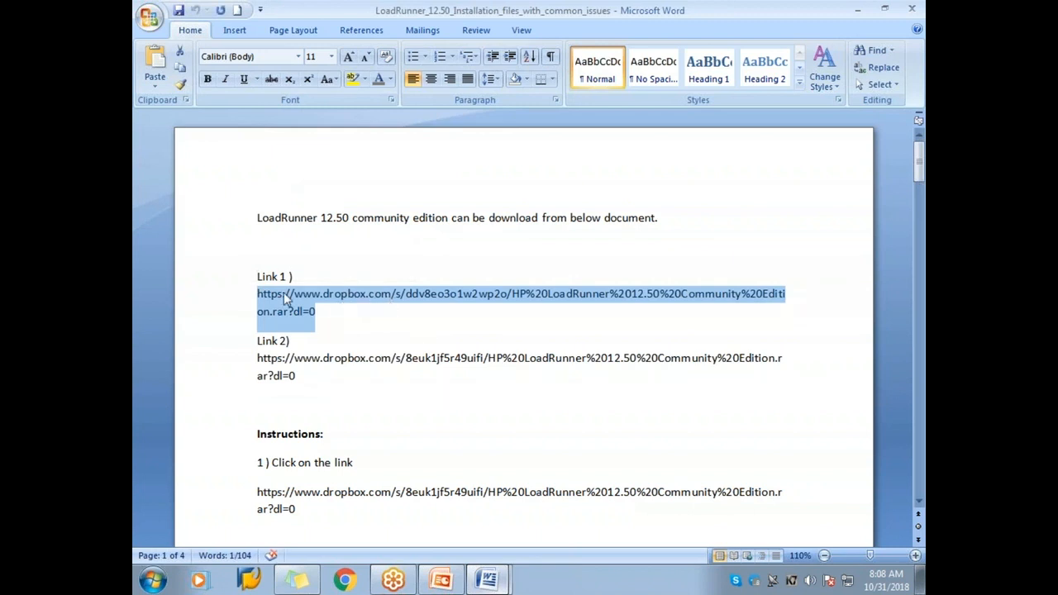
pyautogui.click(344, 581)
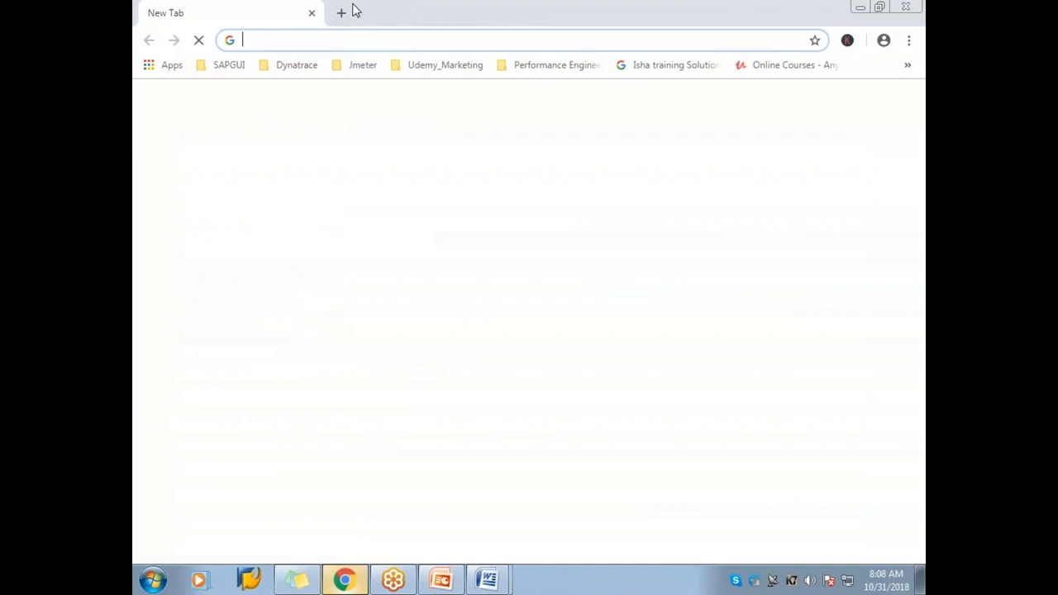
pyautogui.hotkey('ctrl', 'v')
pyautogui.press('Return')
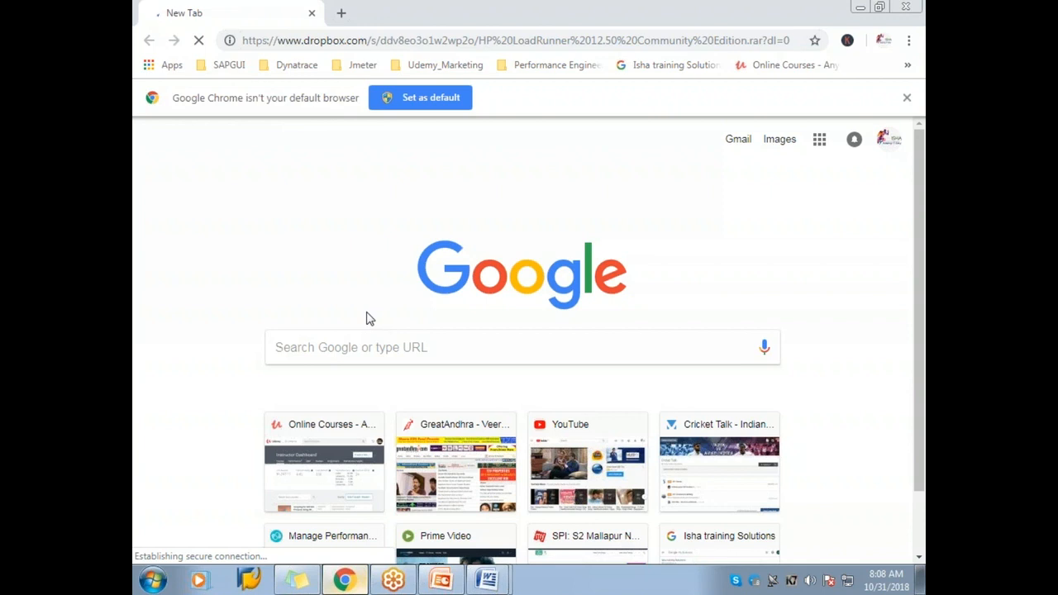
# Select Link 2 in the document, return to Chrome, dismiss Dropbox's sign-up prompt, and highlight the archive's preview notice and file size
pyautogui.hotkey('alt', 'Tab')
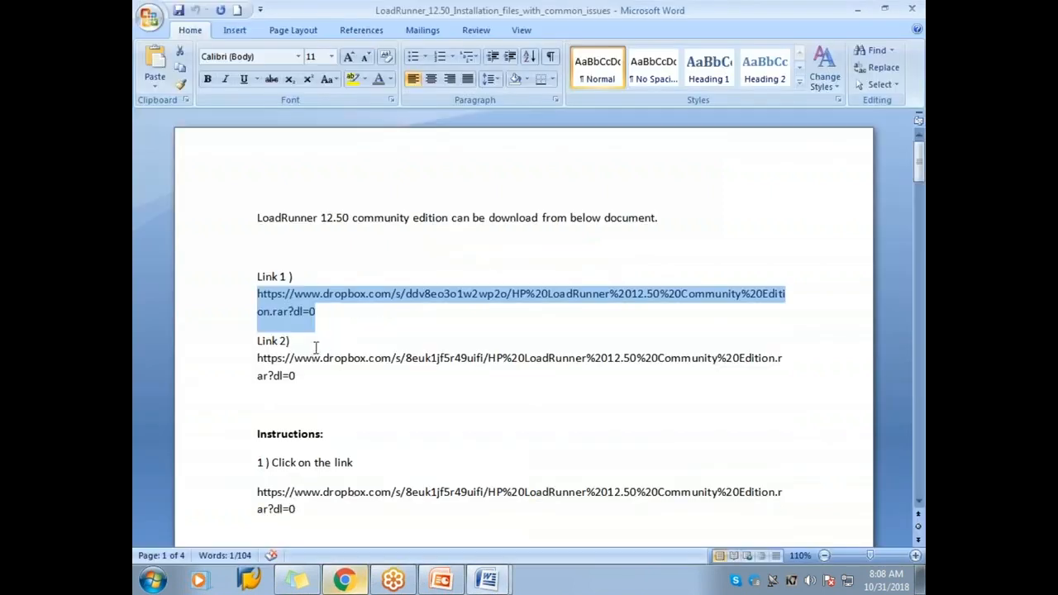
pyautogui.moveTo(302, 383); pyautogui.dragTo(258, 371)
pyautogui.hotkey('alt', 'Tab')
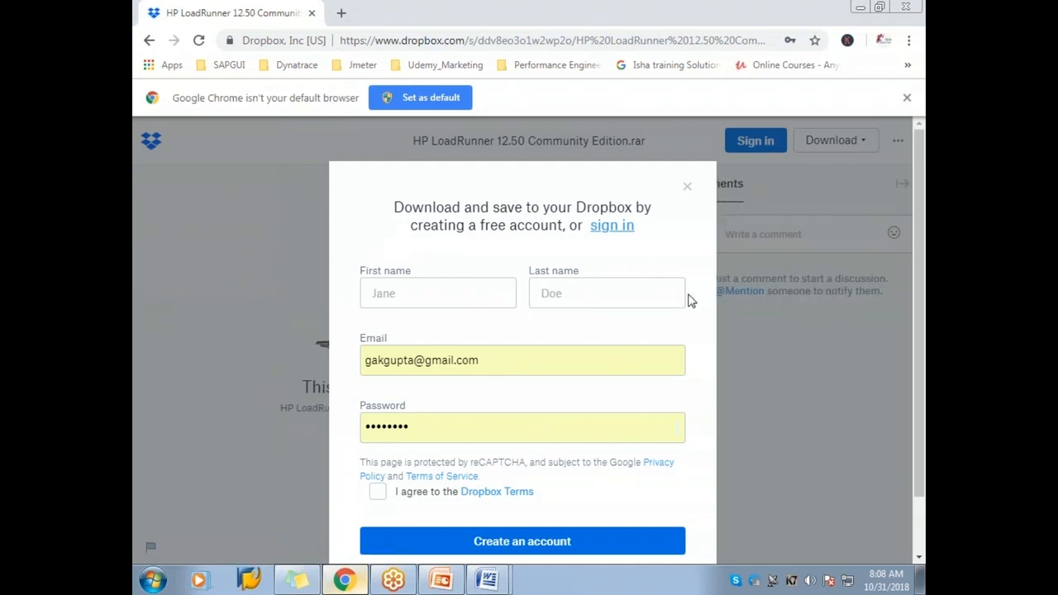
pyautogui.click(788, 444)
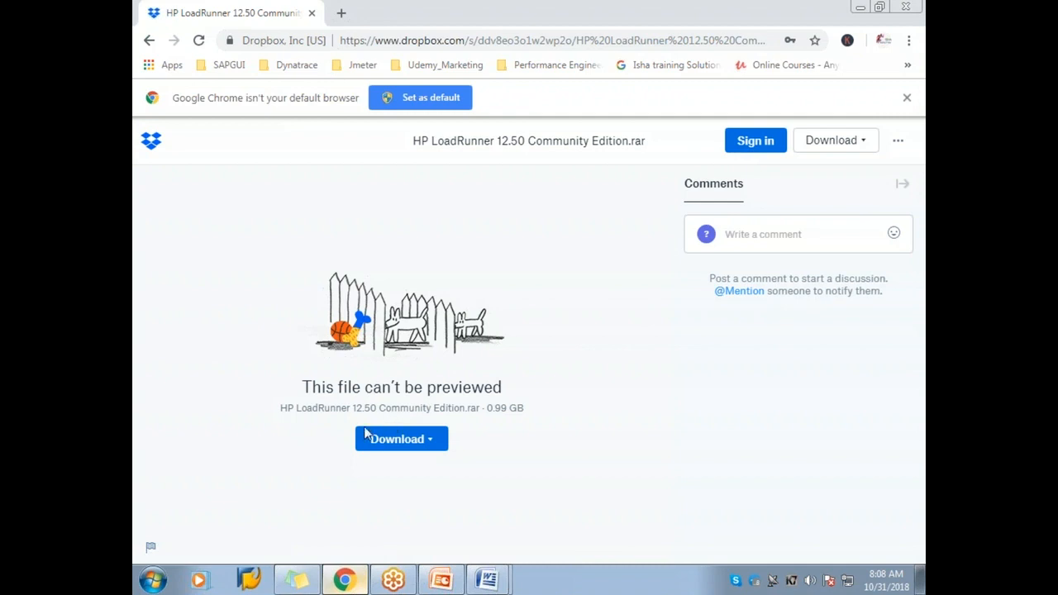
pyautogui.moveTo(321, 387); pyautogui.dragTo(499, 381)
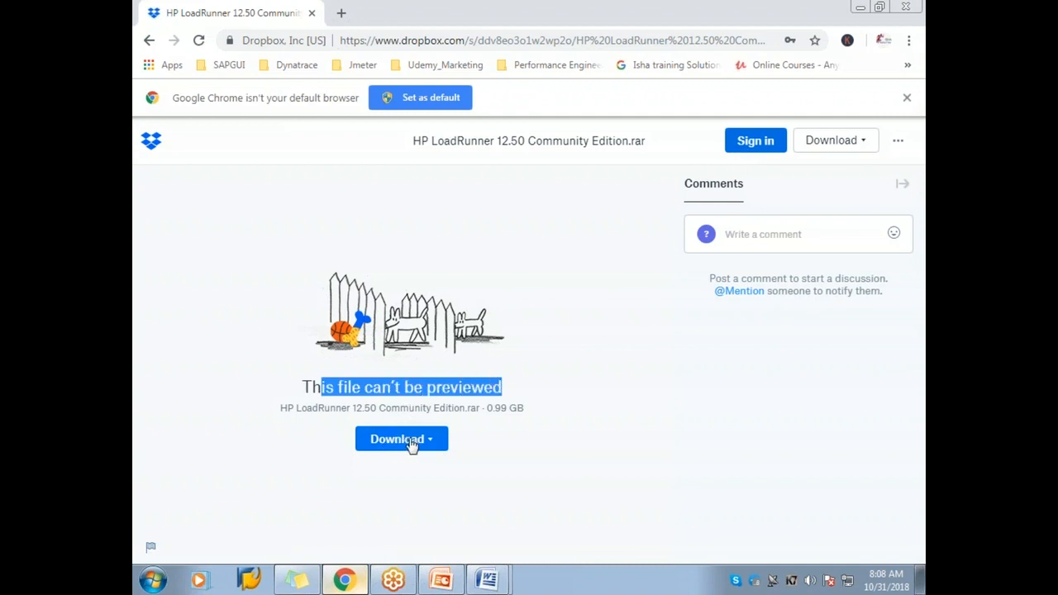
pyautogui.moveTo(487, 409); pyautogui.dragTo(519, 411)
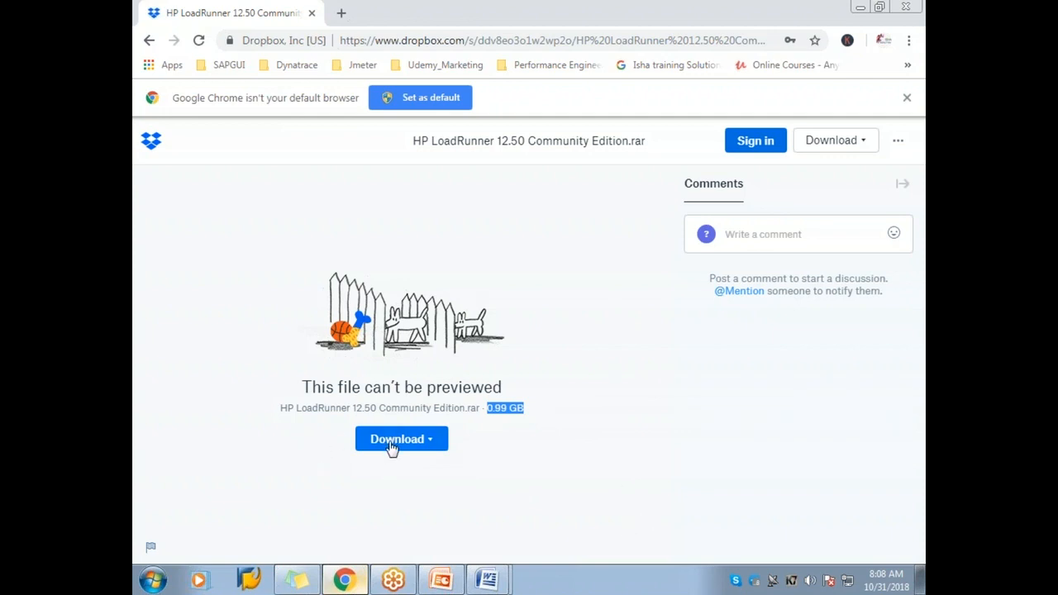
# Switch back to the Word installation document and review the two download links and the instructions below them
pyautogui.click(480, 581)
pyautogui.click(460, 545)
pyautogui.tripleClick(323, 378)
pyautogui.click(314, 374)
pyautogui.tripleClick(314, 374)
pyautogui.click(331, 311)
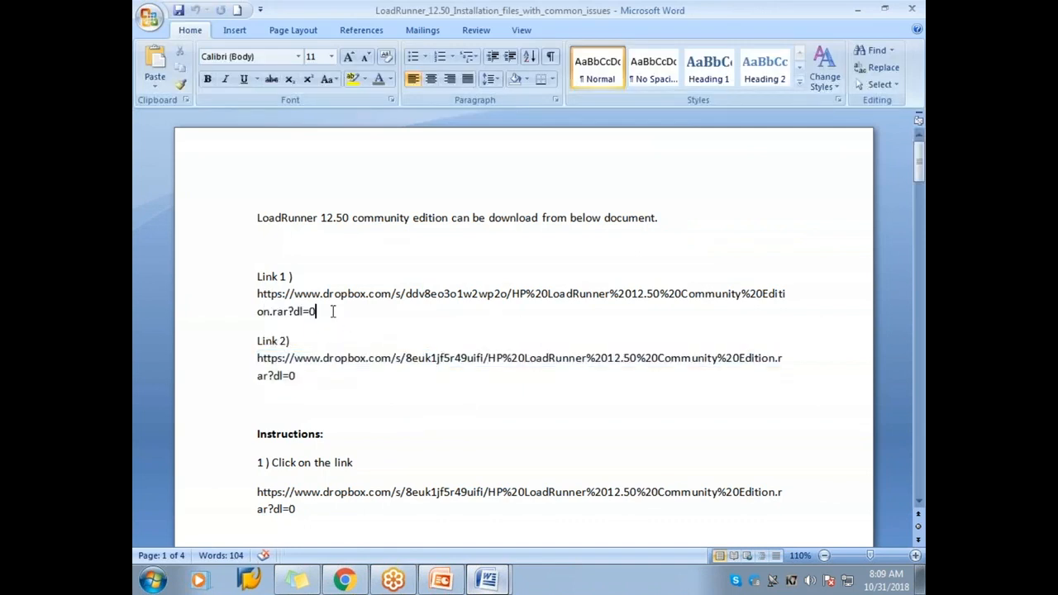
pyautogui.tripleClick(327, 311)
pyautogui.scroll(-4, 349, 380)
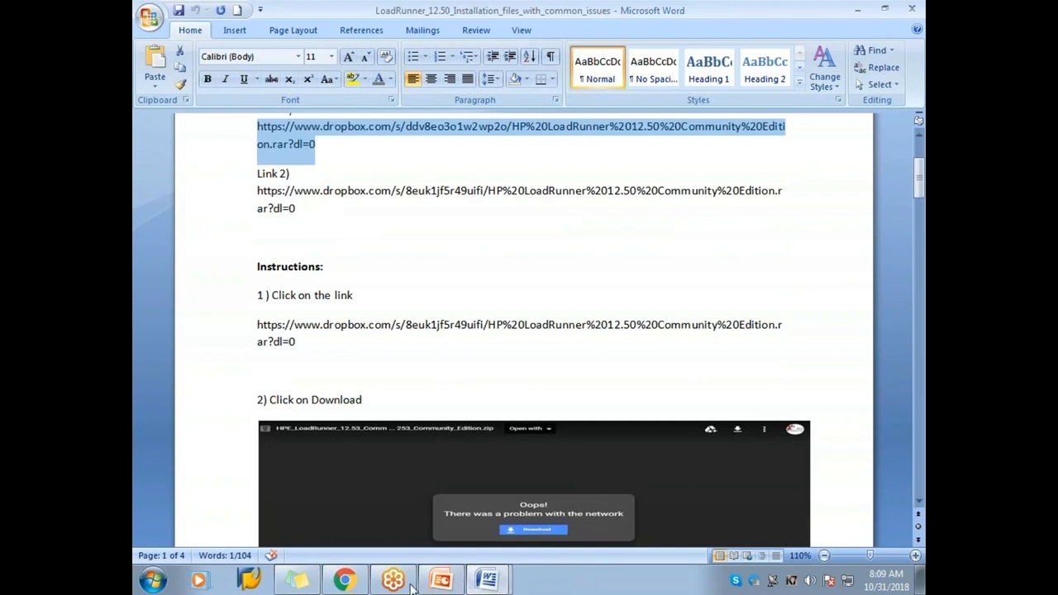
# Open the computer's file browser and go to the LR_Installation_files folder
pyautogui.click(345, 581)
pyautogui.click(921, 581)
pyautogui.click(153, 581)
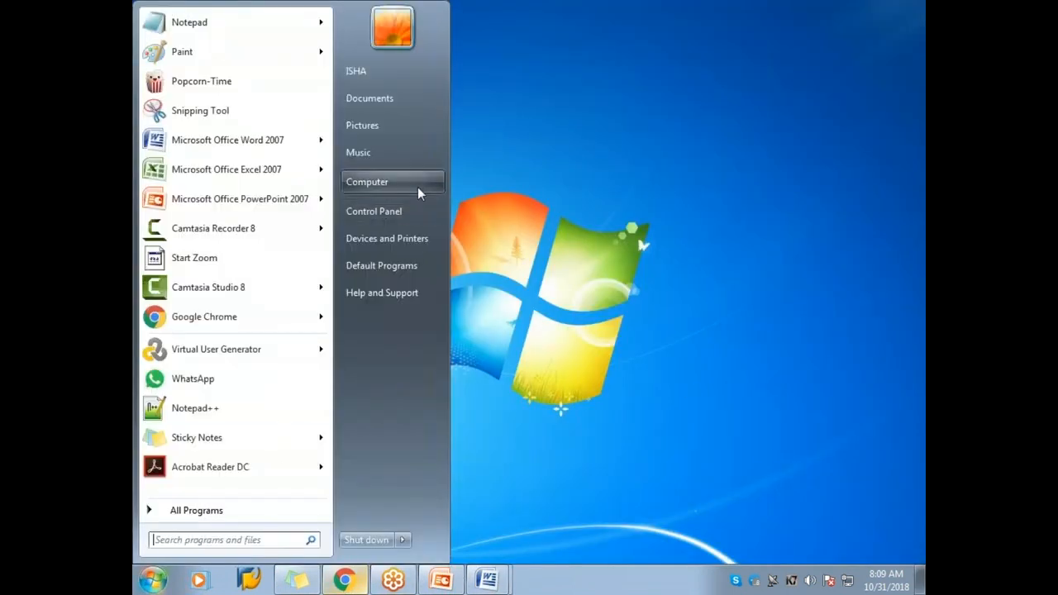
pyautogui.click(397, 179)
pyautogui.moveTo(325, 338); pyautogui.dragTo(328, 199)
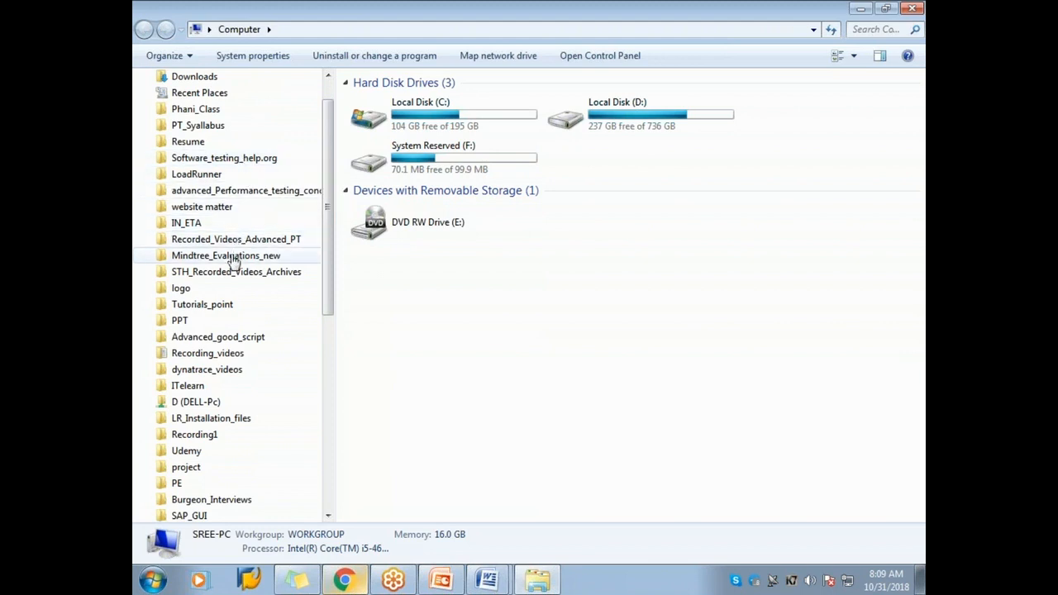
pyautogui.click(213, 418)
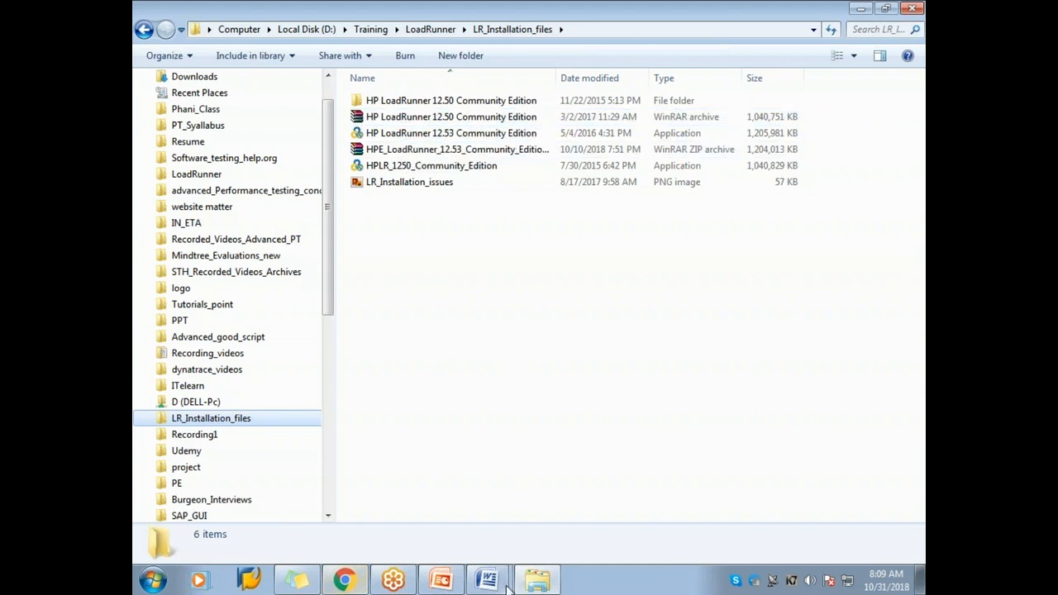
# Switch to Document1 in Word and add "WinRAR" below the MircoFocus line, leaving a blank line between
pyautogui.click(456, 521)
pyautogui.click(451, 316)
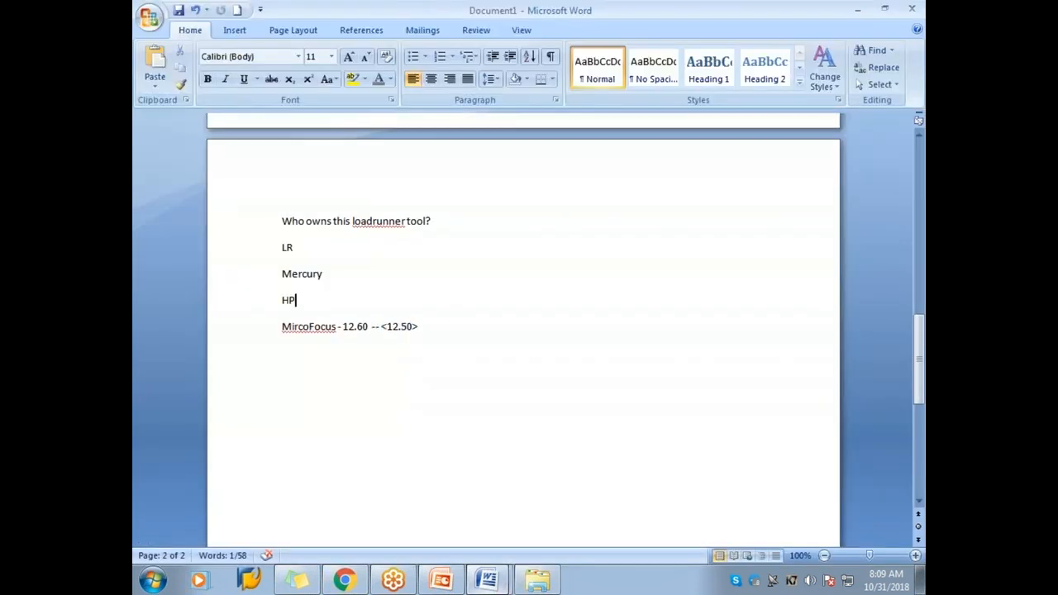
pyautogui.press('Return')
pyautogui.press('Return')
pyautogui.write('WinRAR')
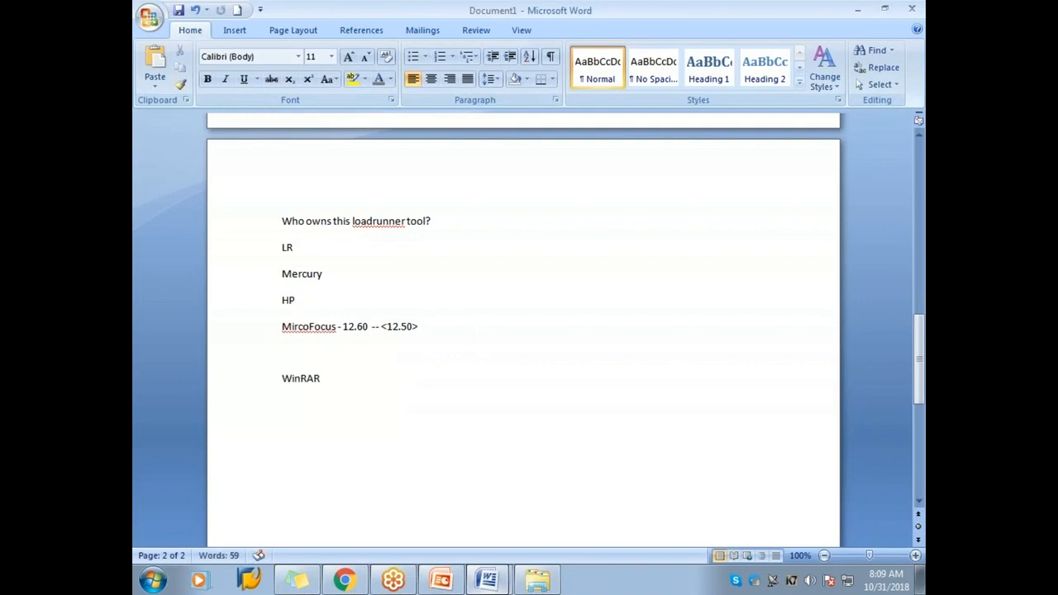
# Search the web in a new Chrome tab for "download winrar", and refine the search to "download winrar free"
pyautogui.click(345, 581)
pyautogui.click(340, 14)
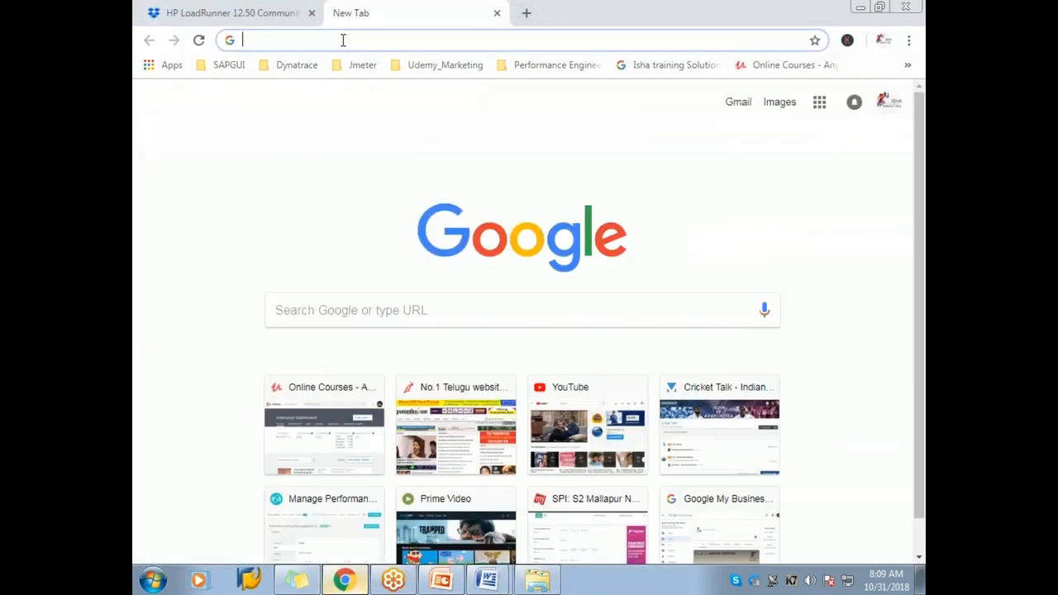
pyautogui.write('download winrar')
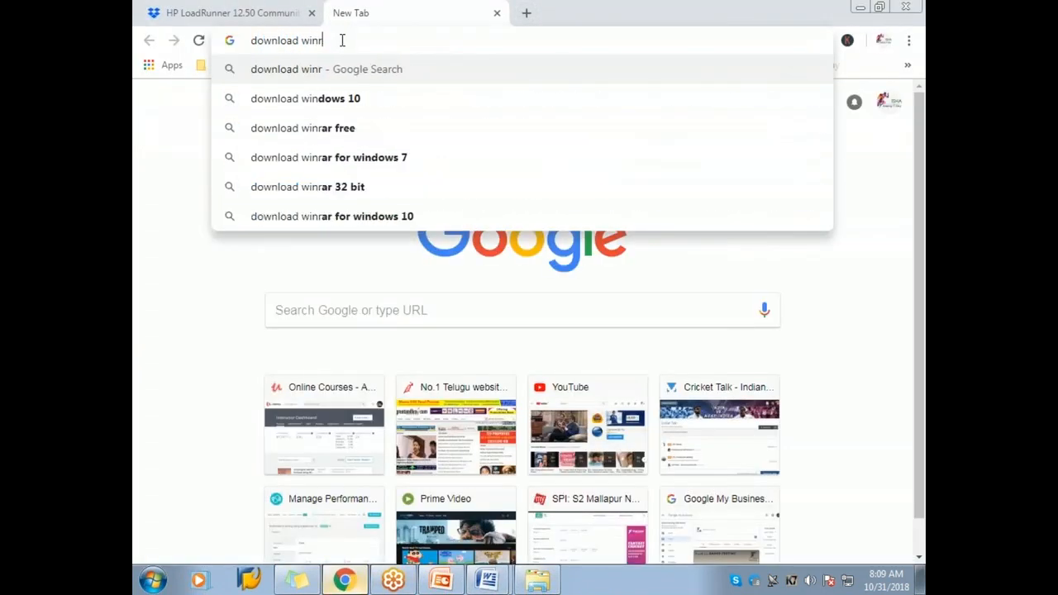
pyautogui.press('Return')
pyautogui.click(373, 110)
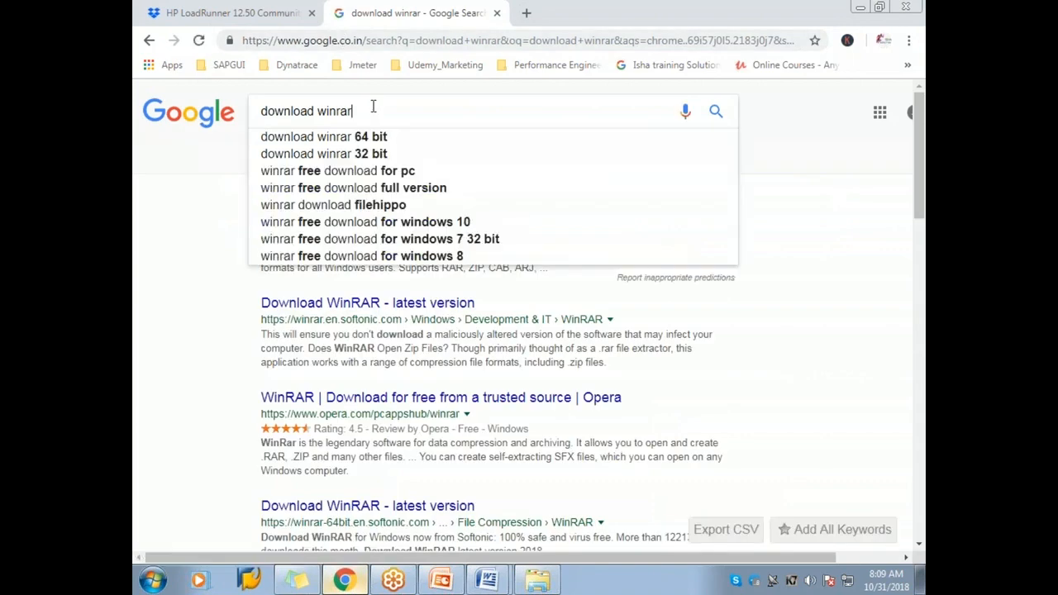
pyautogui.write('free')
pyautogui.press('Return')
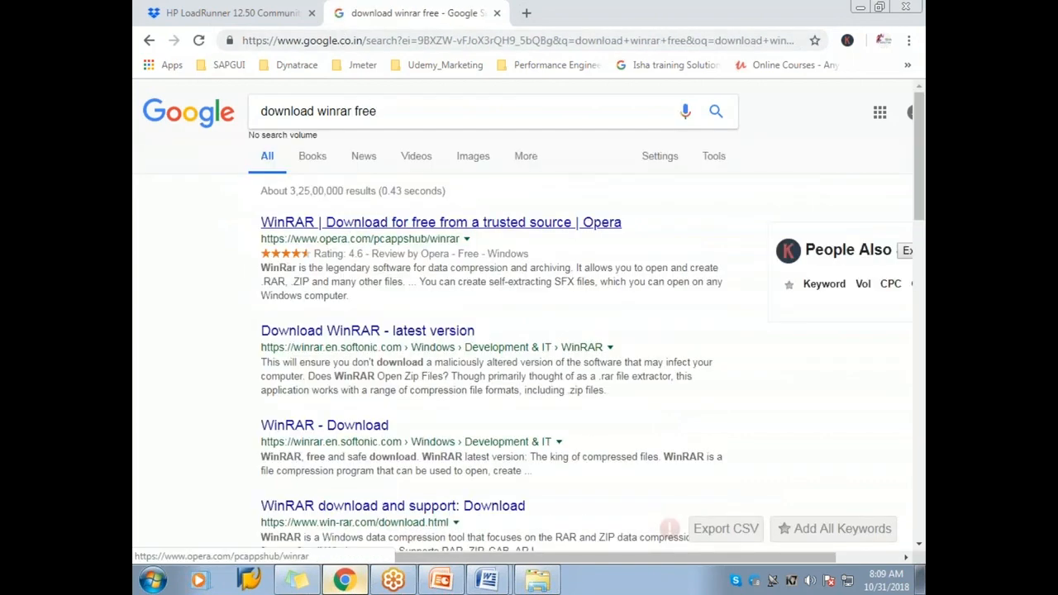
# Open the Opera WinRAR result, and open Softonic's "Download WinRAR - latest version" result in a new tab to view its download section
pyautogui.click(369, 226)
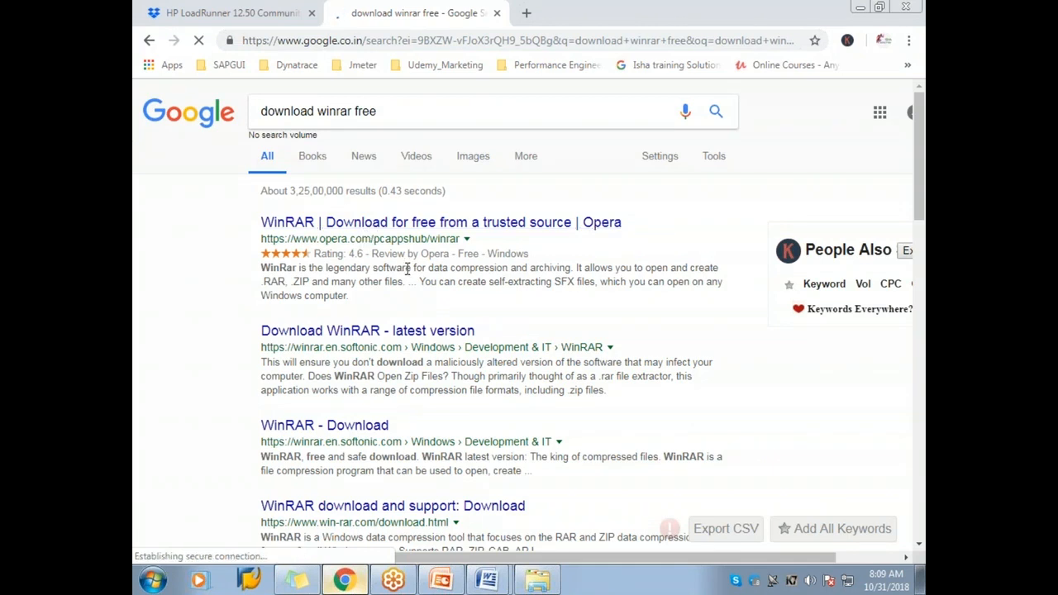
pyautogui.rightClick(377, 338)
pyautogui.click(418, 348)
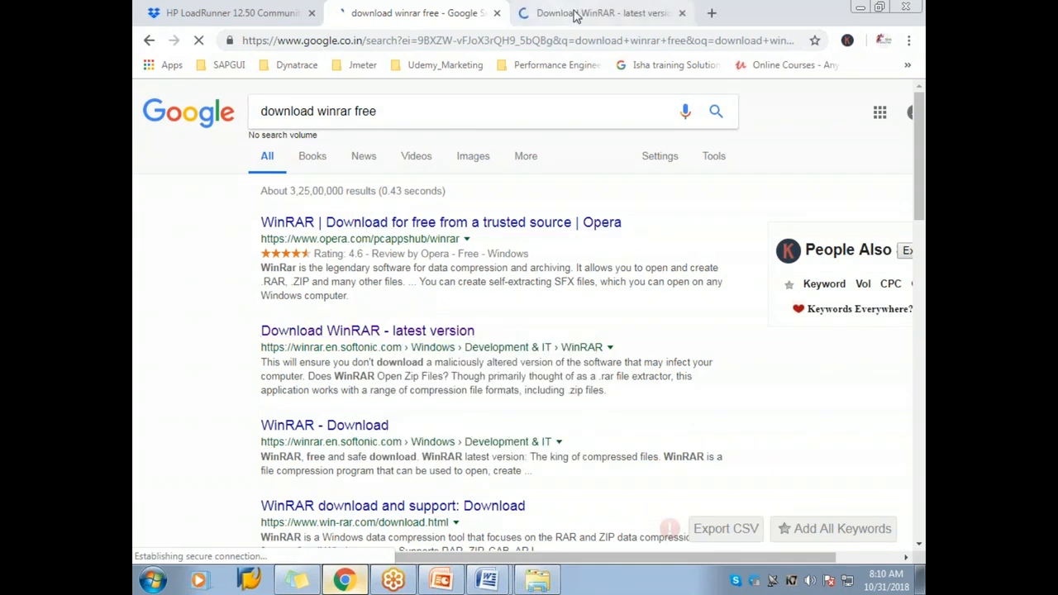
pyautogui.click(574, 13)
pyautogui.scroll(-2, 370, 353)
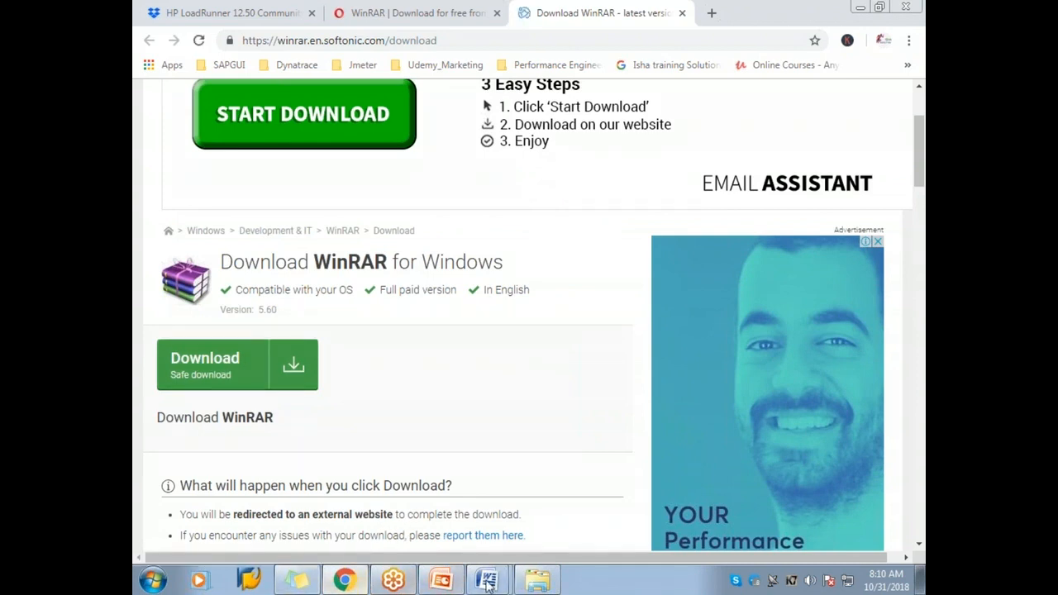
# Open the HP LoadRunner 12.50 Community Edition archive in LR_Installation_files, view the extraction options for its folder, and close everything without extracting
pyautogui.click(538, 580)
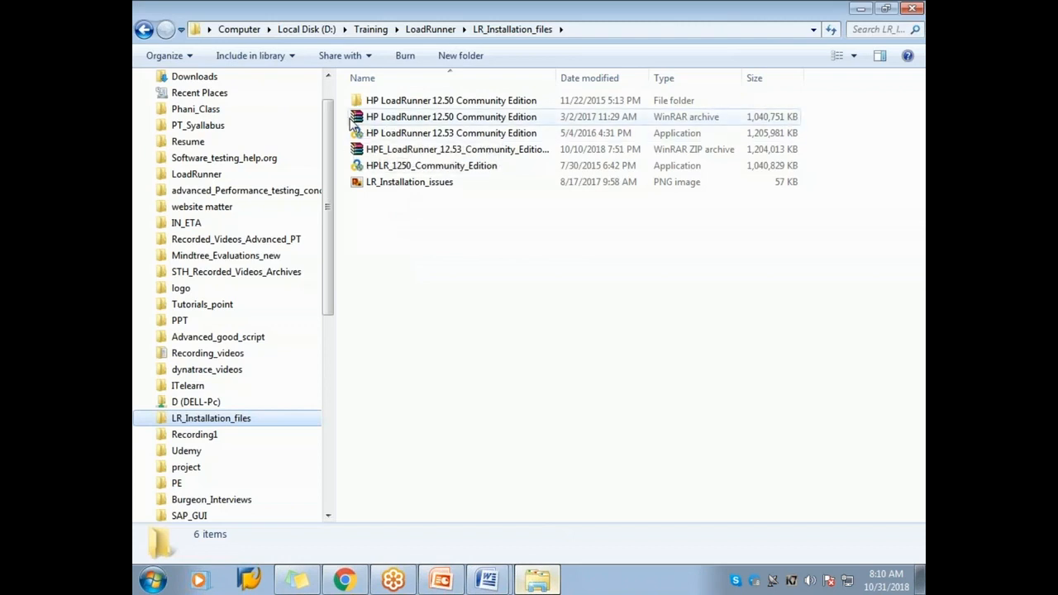
pyautogui.doubleClick(419, 120)
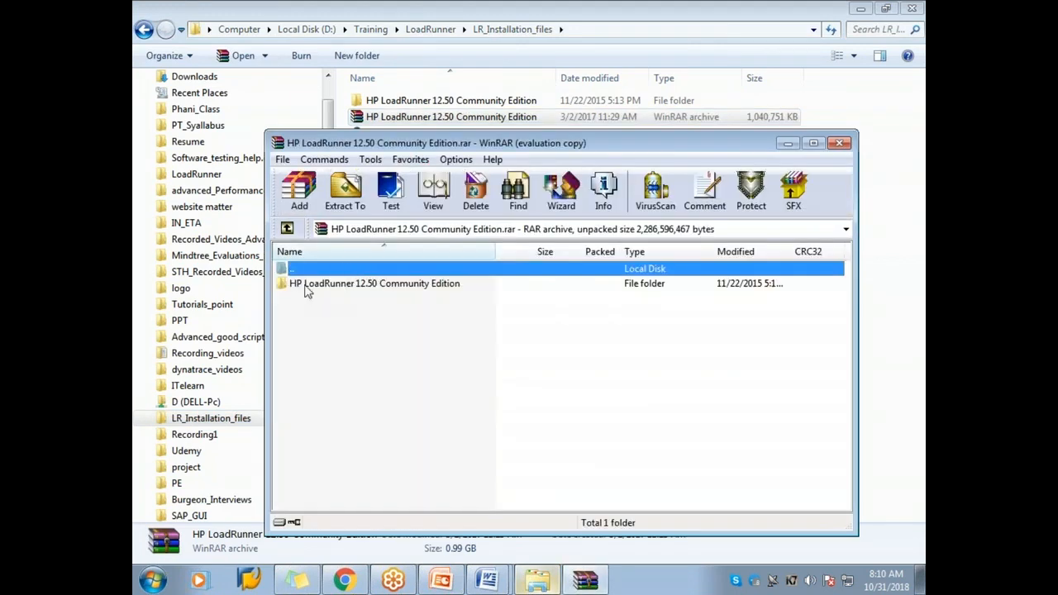
pyautogui.click(661, 342)
pyautogui.click(370, 291)
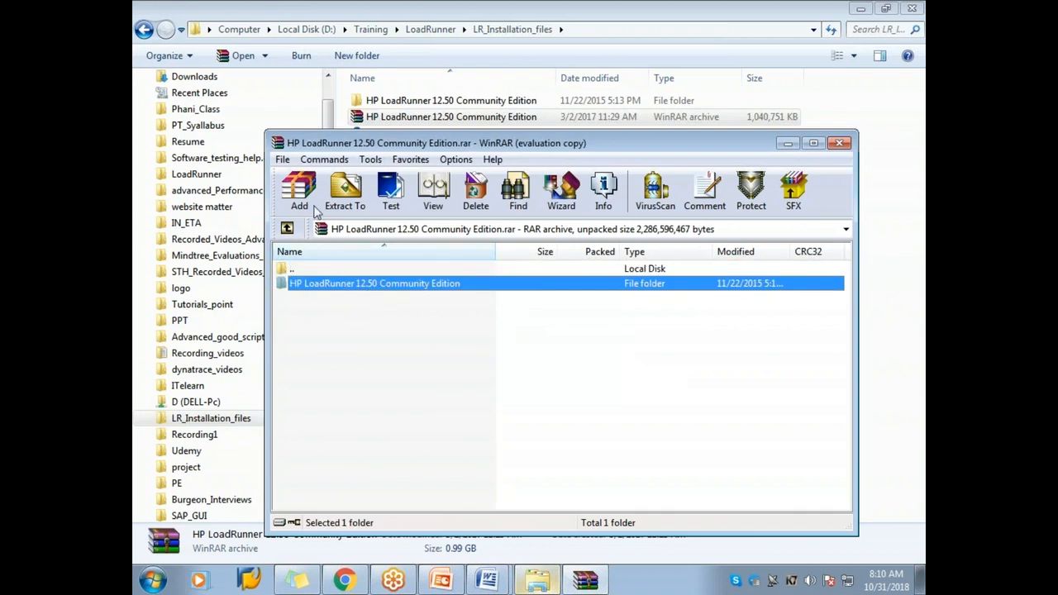
pyautogui.click(345, 192)
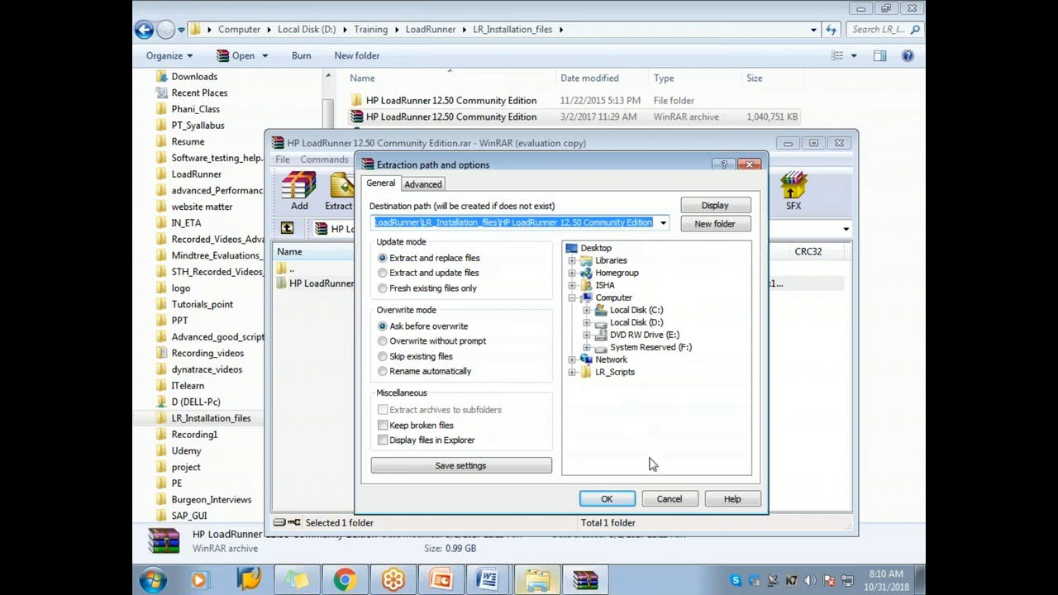
pyautogui.click(669, 500)
pyautogui.click(840, 144)
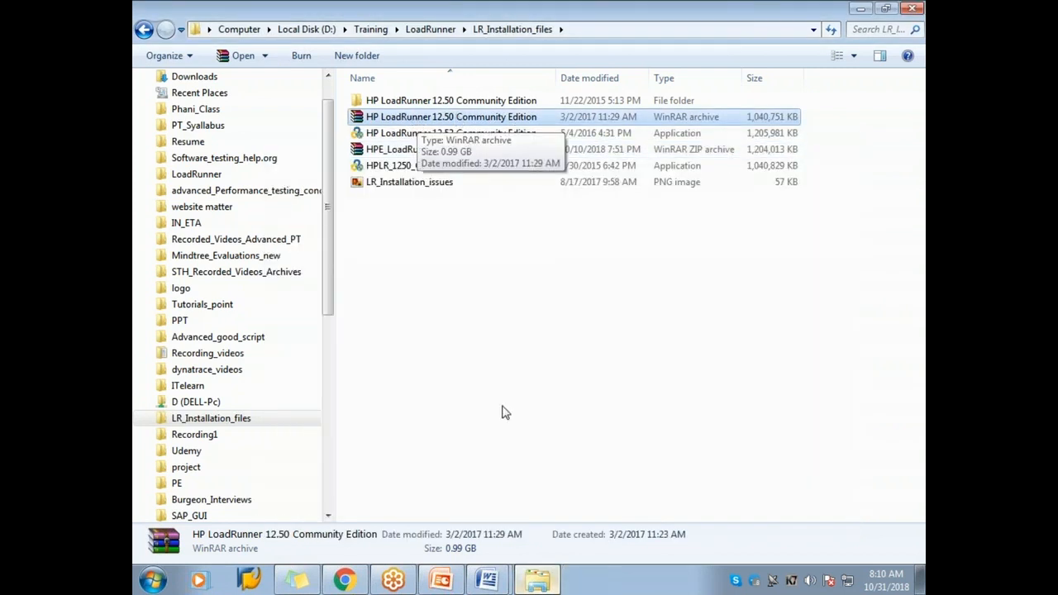
# Check the Softonic WinRAR download page in Chrome, and reopen the HP LoadRunner 12.50 archive to view its folder before closing it
pyautogui.click(345, 581)
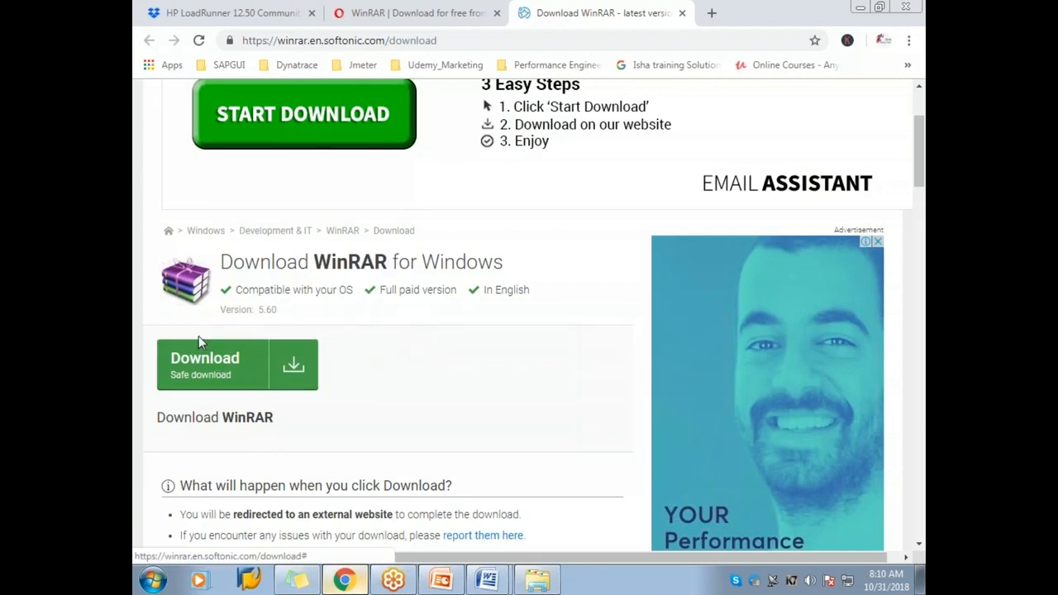
pyautogui.click(538, 582)
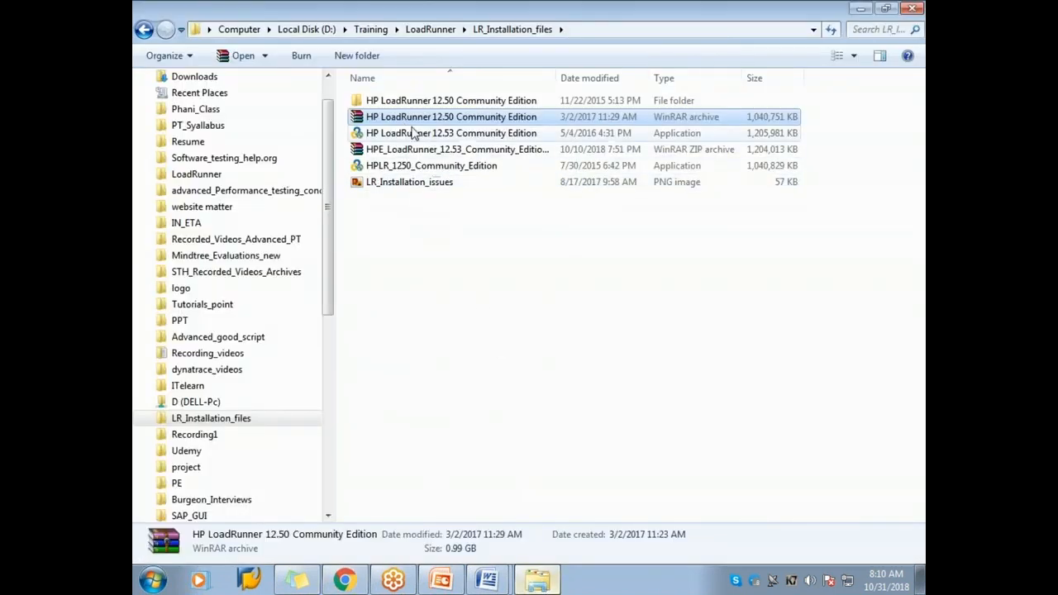
pyautogui.doubleClick(362, 121)
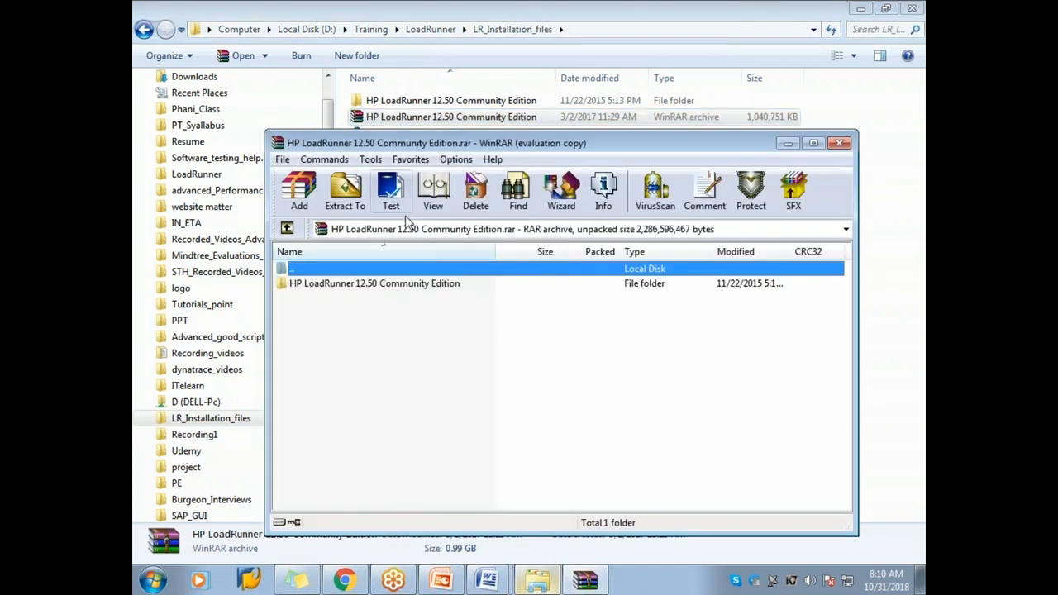
pyautogui.click(355, 286)
pyautogui.click(649, 345)
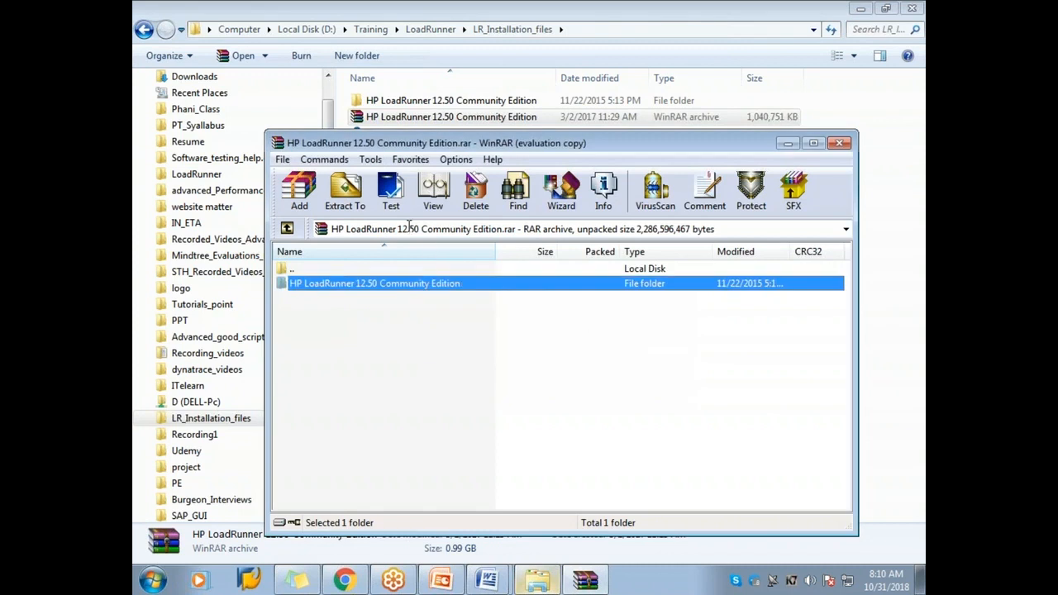
pyautogui.click(838, 146)
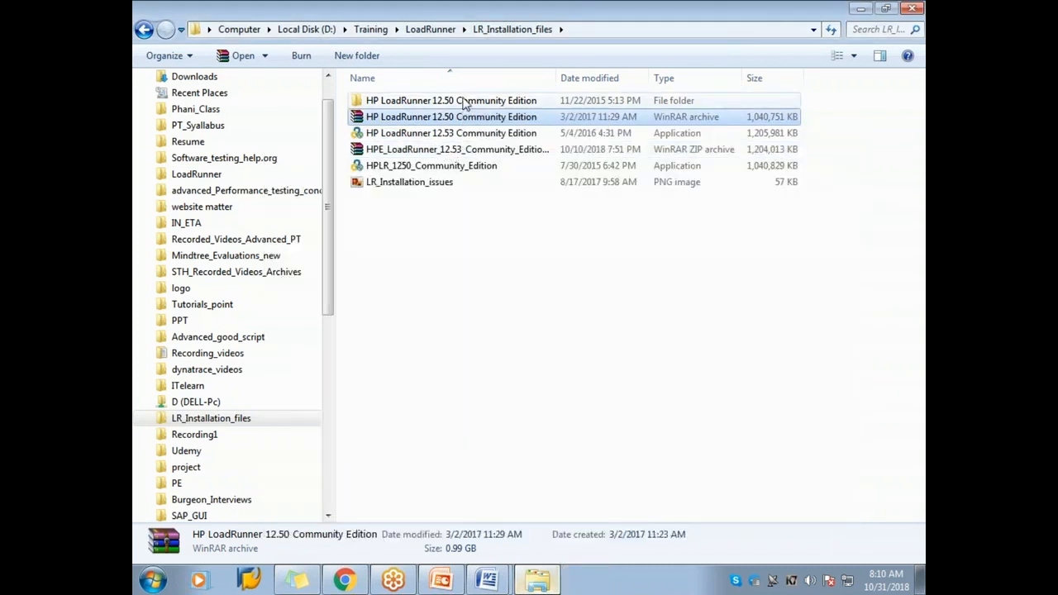
# Go into the DVD folder of the extracted HP LoadRunner 12.50 Community Edition folder and run Setup
pyautogui.doubleClick(464, 102)
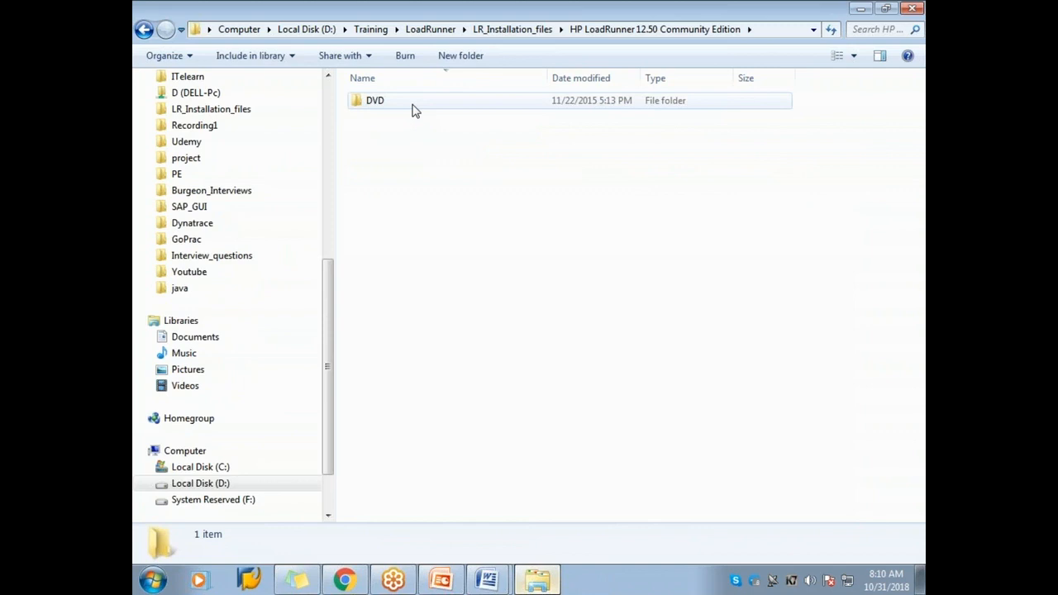
pyautogui.doubleClick(411, 110)
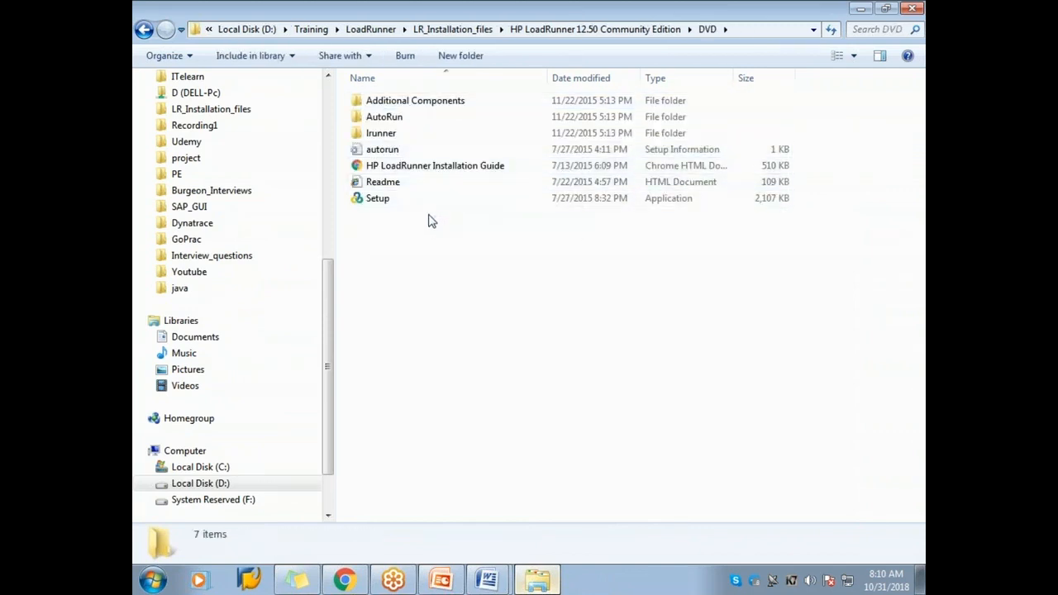
pyautogui.doubleClick(376, 202)
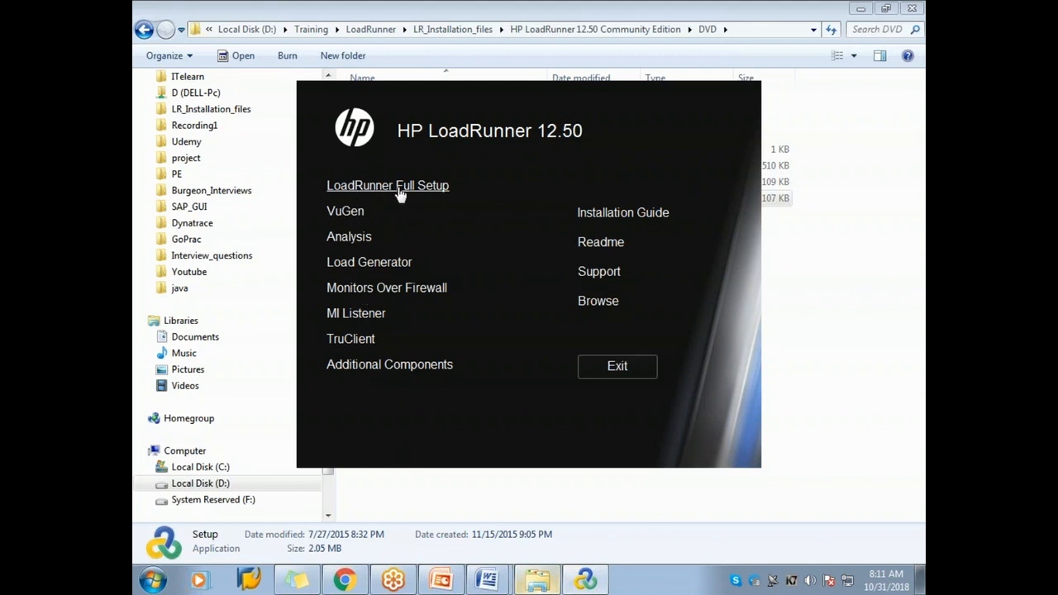
# Start LoadRunner Full Setup to view the wizard's welcome page, cancel the wizard and exit the installer
pyautogui.click(397, 186)
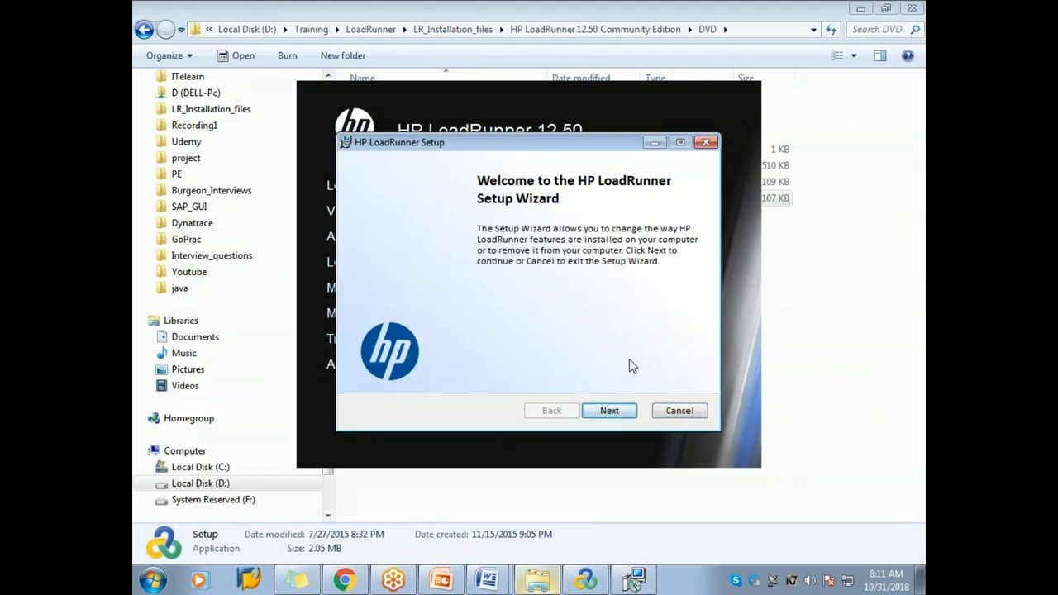
pyautogui.click(689, 407)
pyautogui.click(504, 317)
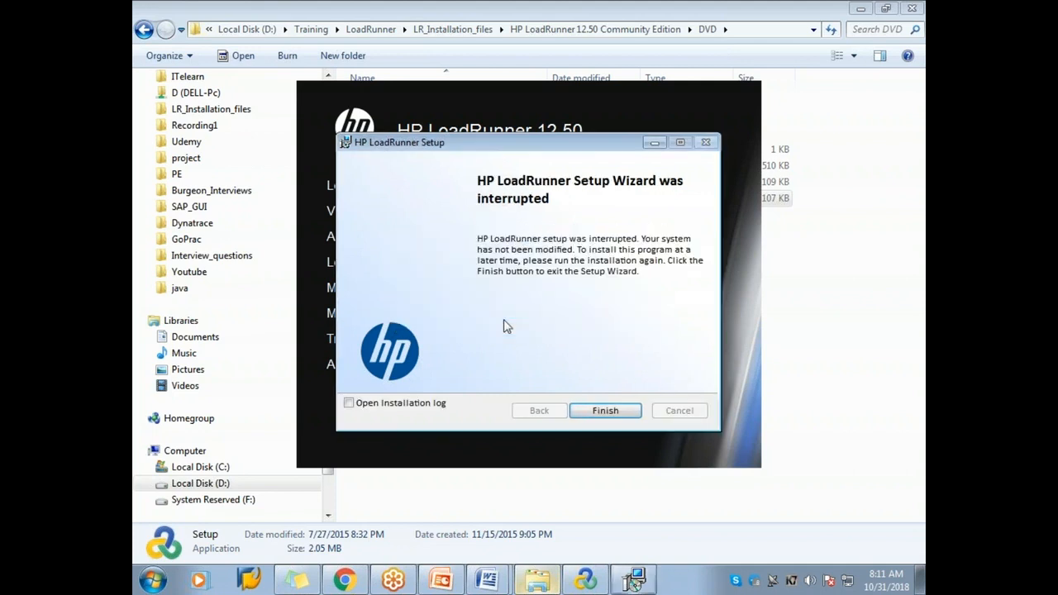
pyautogui.click(628, 411)
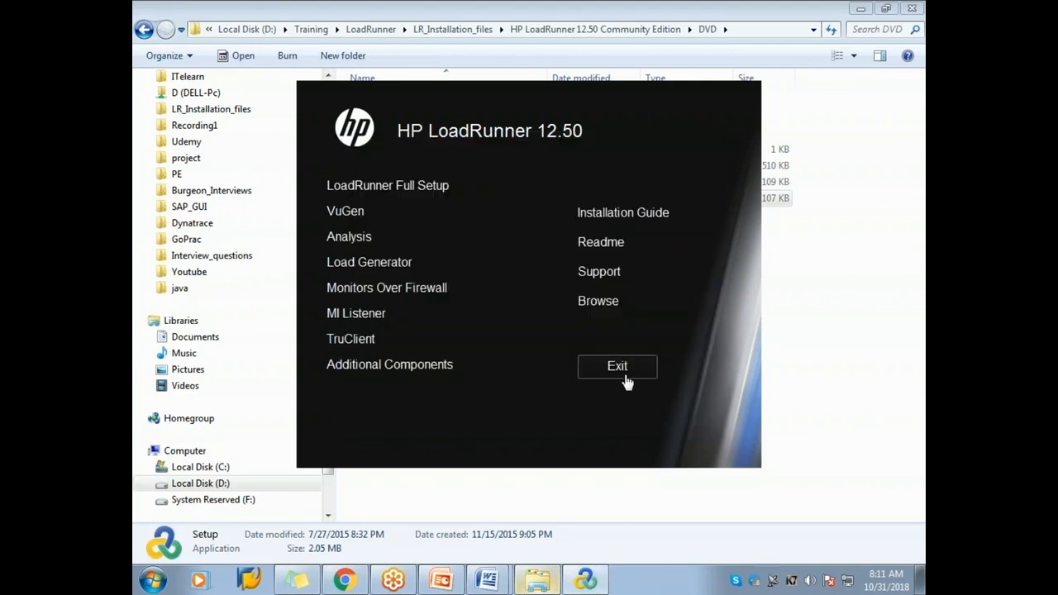
pyautogui.click(626, 377)
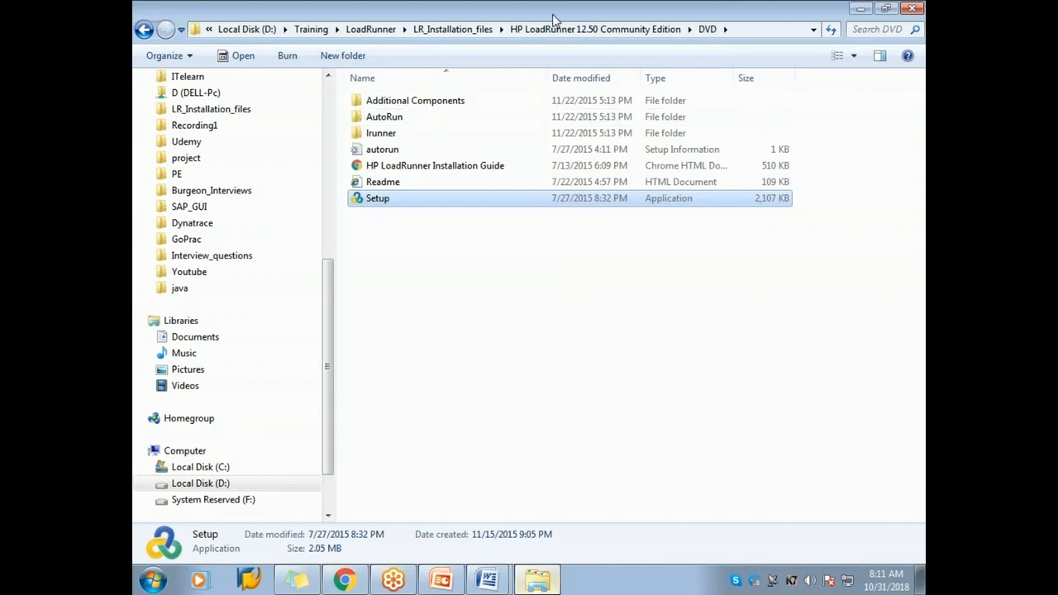
# Minimize the file browser window and close the Softonic and Opera WinRAR tabs in Chrome
pyautogui.moveTo(565, 15); pyautogui.dragTo(457, 81)
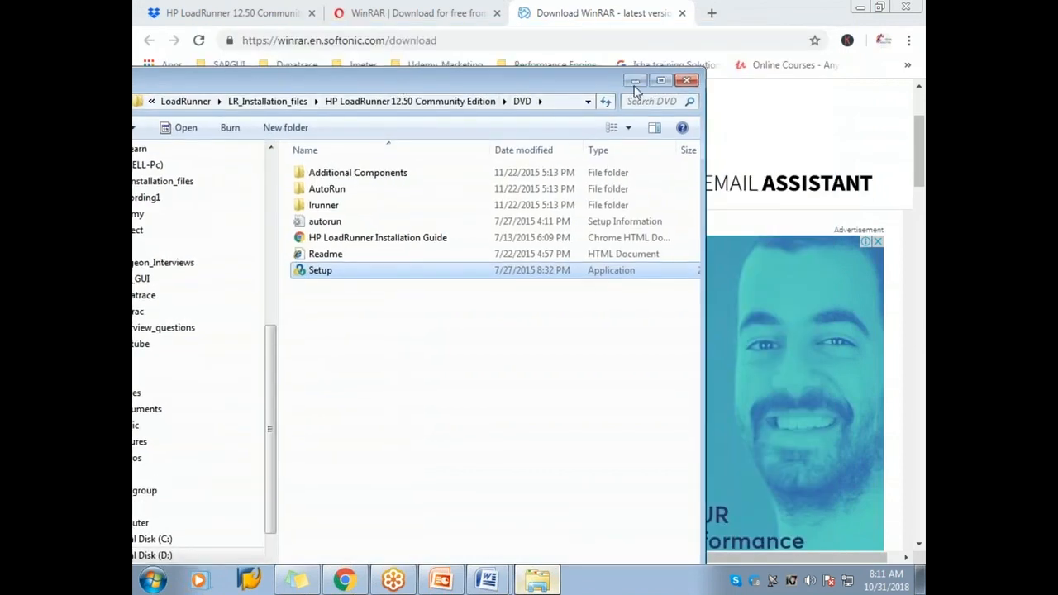
pyautogui.click(635, 80)
pyautogui.click(682, 13)
pyautogui.click(495, 13)
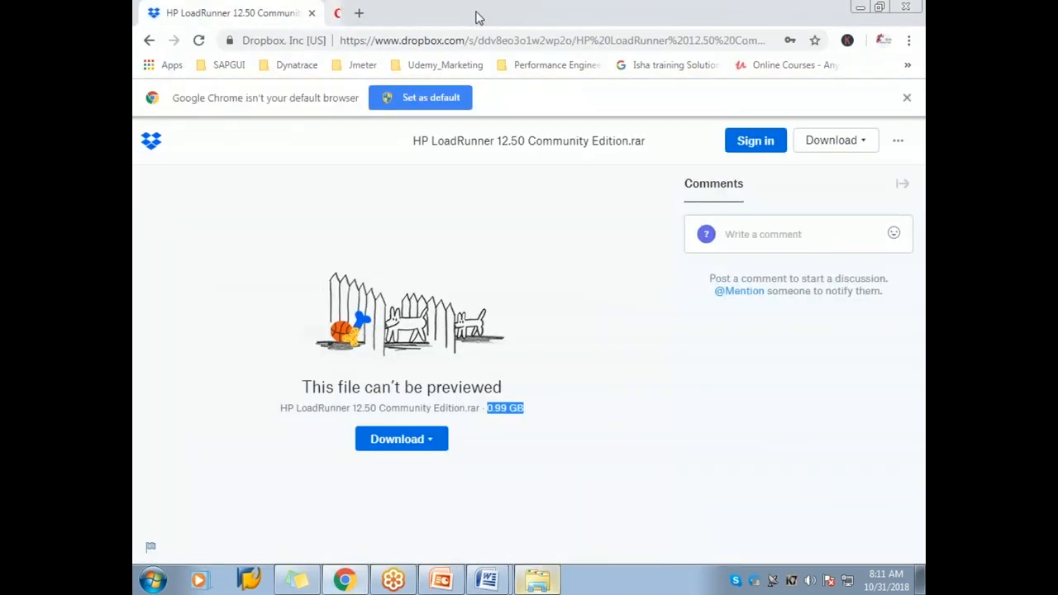
# Switch to the LoadRunner_12.50_Installation_files_with_common_issues document in Word and review its download and installation steps
pyautogui.hotkey('alt', 'Tab')
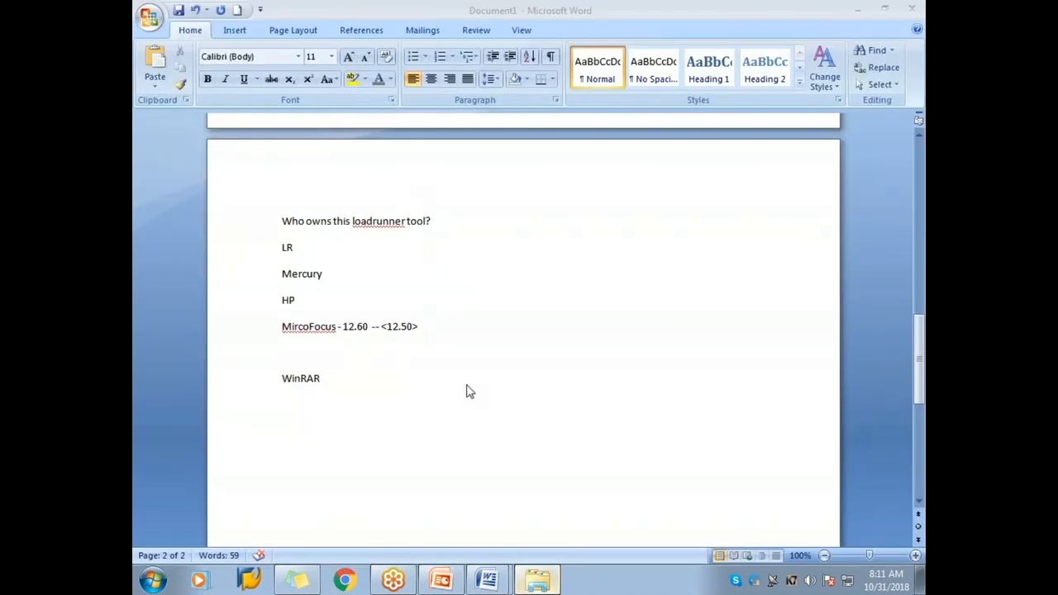
pyautogui.moveTo(484, 580)
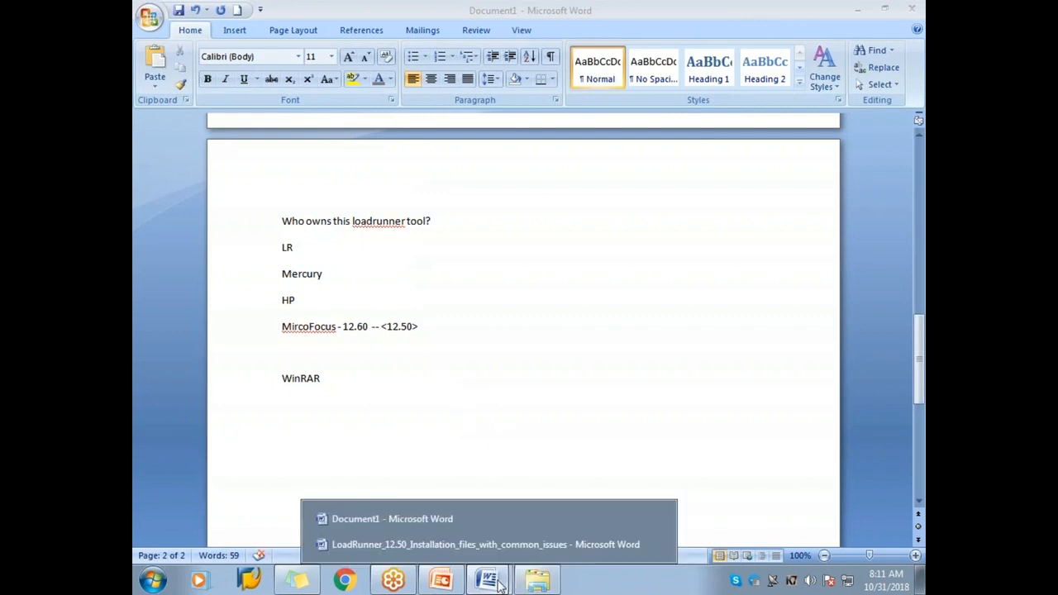
pyautogui.click(445, 546)
pyautogui.scroll(-6, 529, 281)
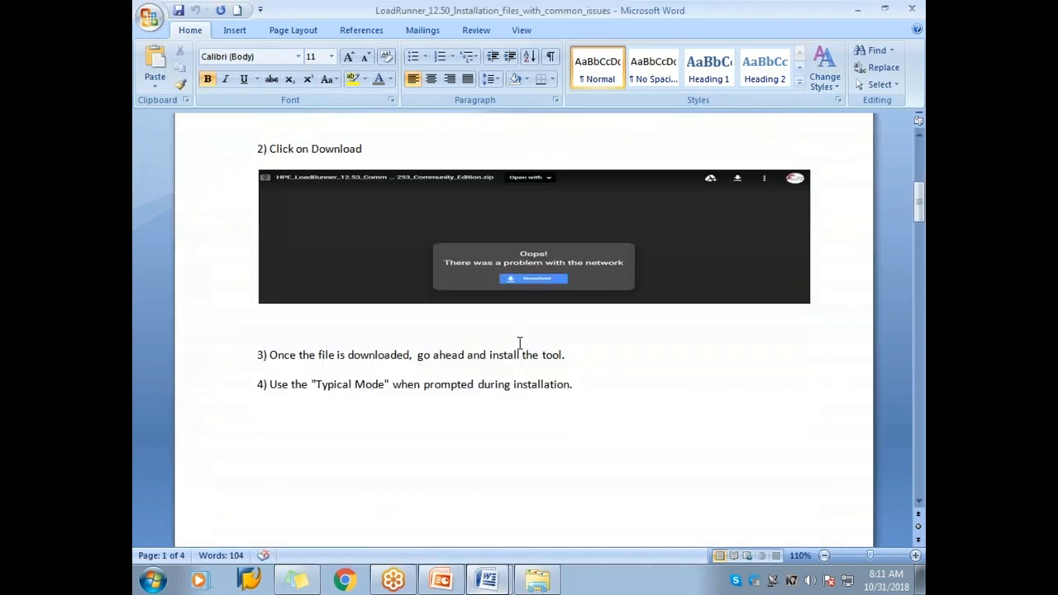
pyautogui.scroll(-12, 559, 397)
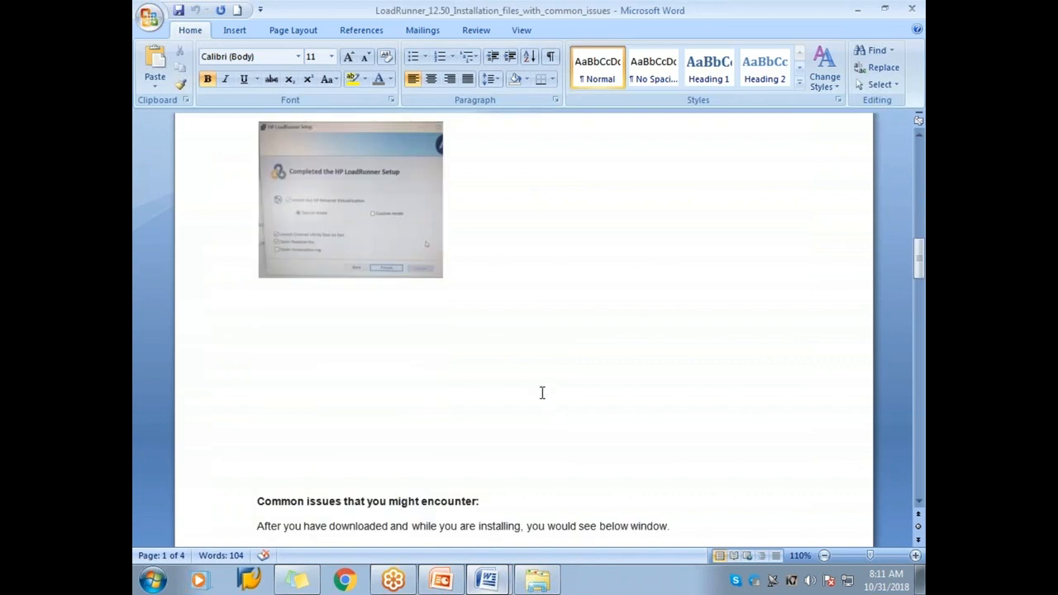
pyautogui.scroll(9, 546, 386)
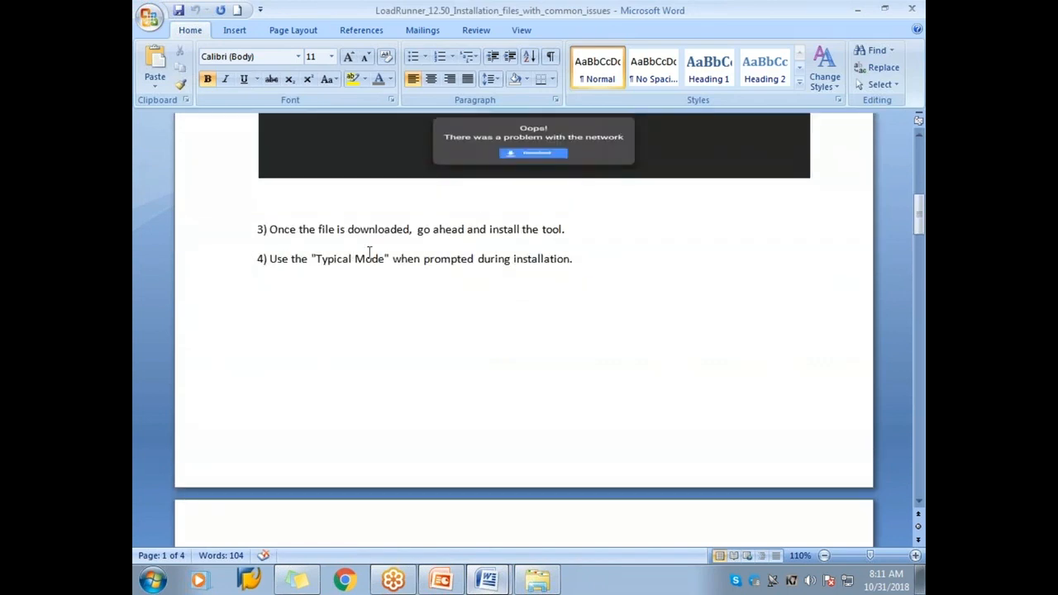
# Select the words "Typical Mode" in installation step 4 to point out the mode to use
pyautogui.moveTo(316, 259); pyautogui.dragTo(386, 259)
pyautogui.click(322, 259)
pyautogui.moveTo(321, 259); pyautogui.dragTo(387, 262)
pyautogui.scroll(3, 655, 386)
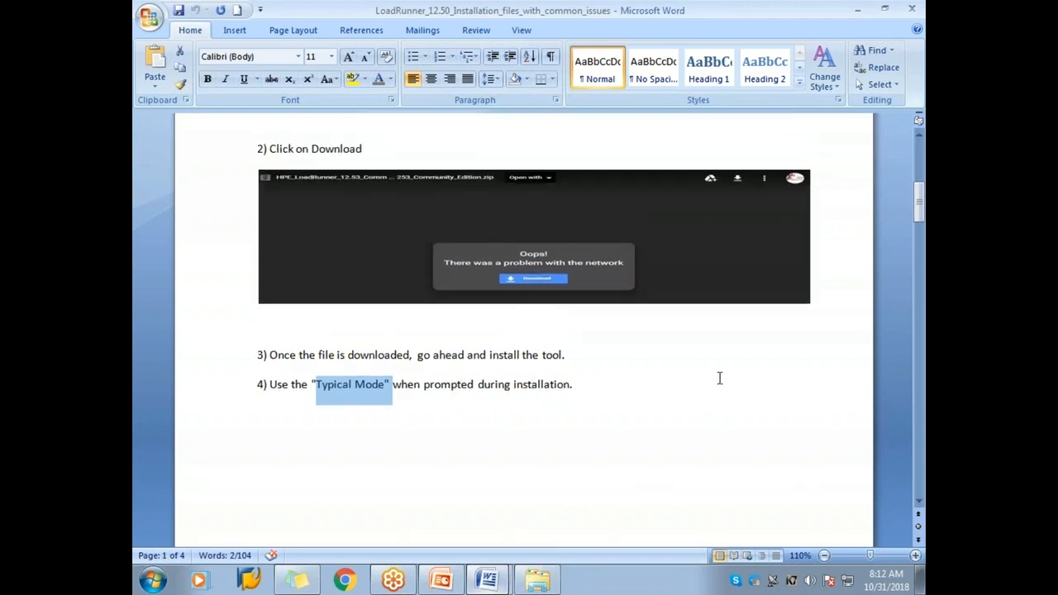
pyautogui.scroll(-1, 719, 376)
pyautogui.click(648, 435)
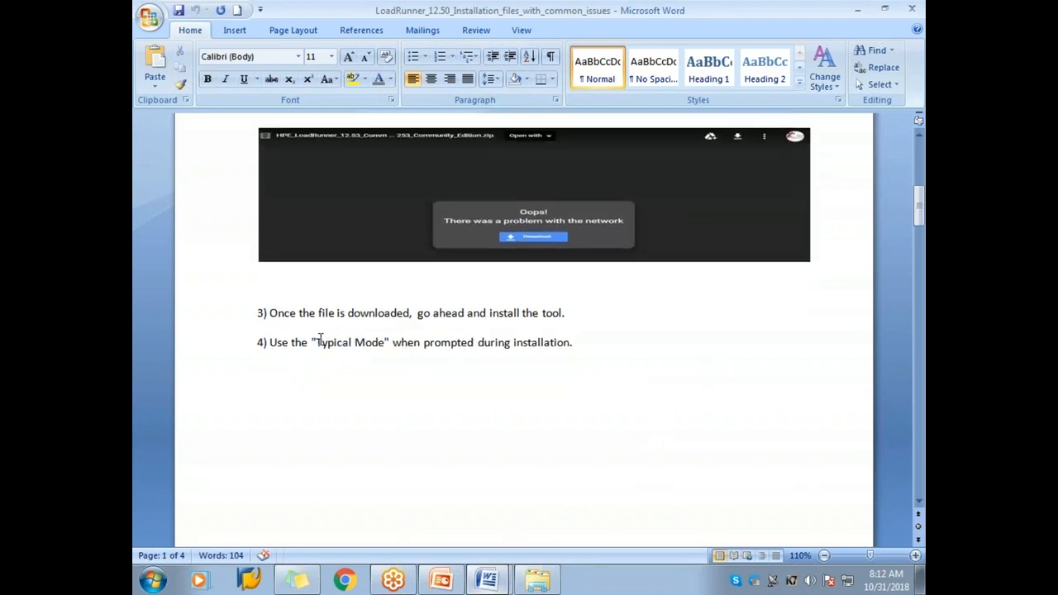
pyautogui.moveTo(318, 342); pyautogui.dragTo(385, 343)
pyautogui.scroll(-3, 491, 385)
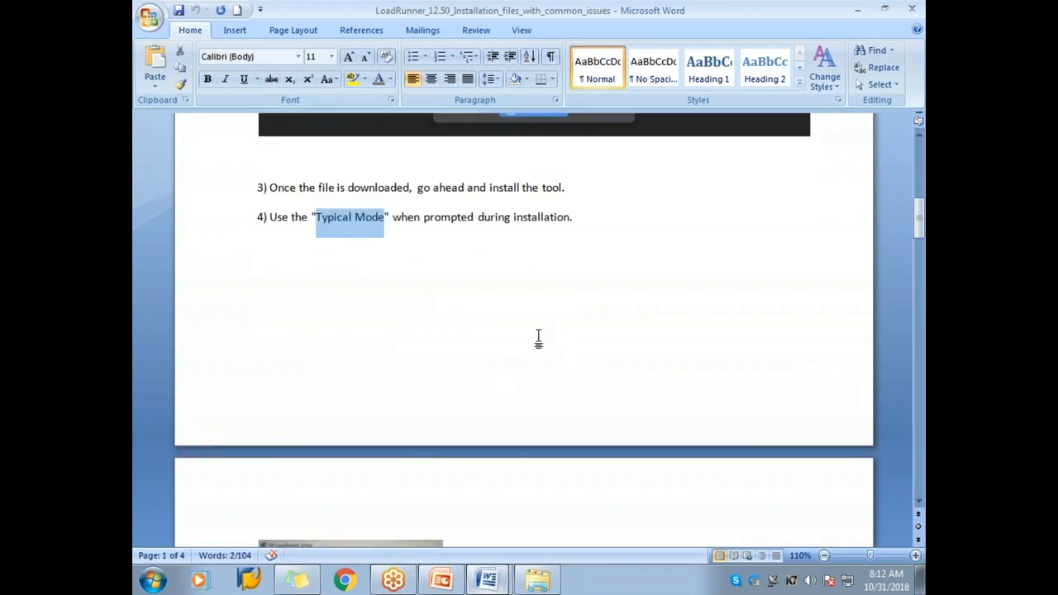
pyautogui.click(334, 217)
pyautogui.moveTo(317, 217); pyautogui.dragTo(385, 217)
# Examine the "Completed the HP LoadRunner Setup" picture and the common issues section below it, enlarging the document to 180%
pyautogui.scroll(-6, 430, 294)
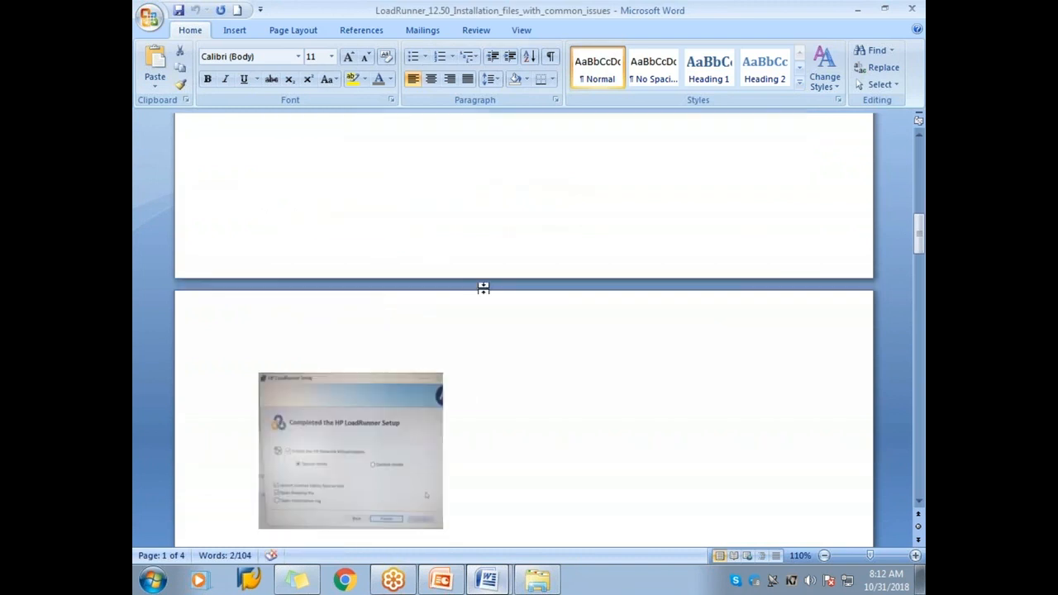
pyautogui.scroll(-1, 434, 310)
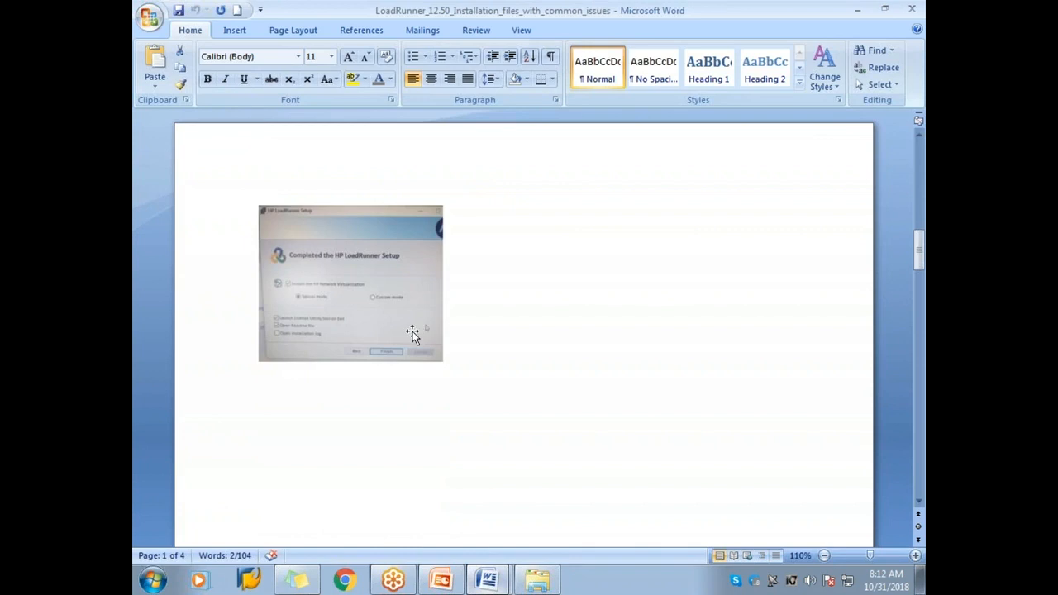
pyautogui.scroll(-5, 413, 334)
pyautogui.scroll(2, 557, 369)
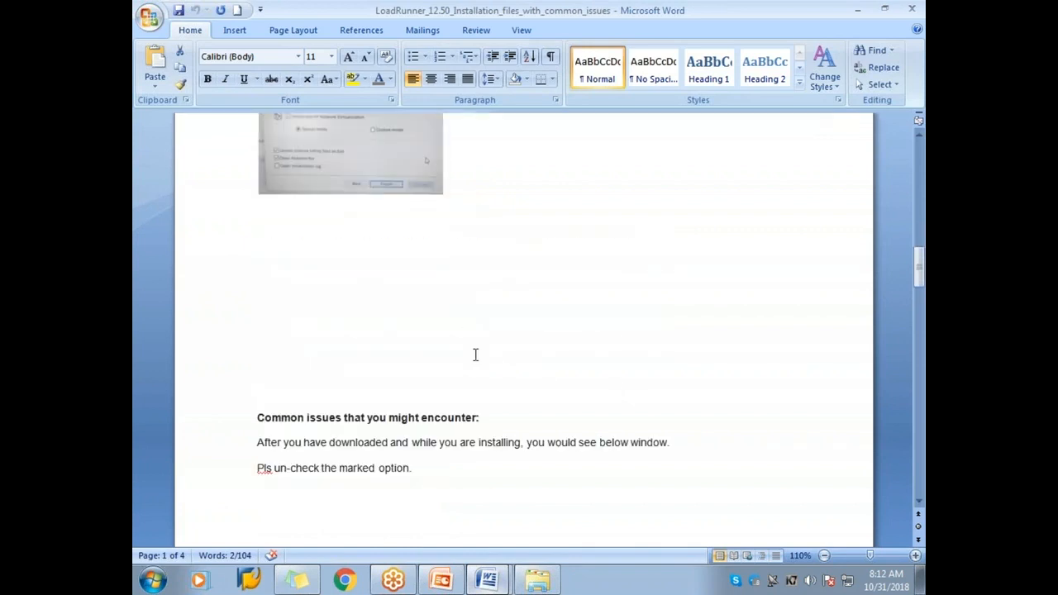
pyautogui.scroll(4, 477, 358)
pyautogui.scroll(-5, 487, 363)
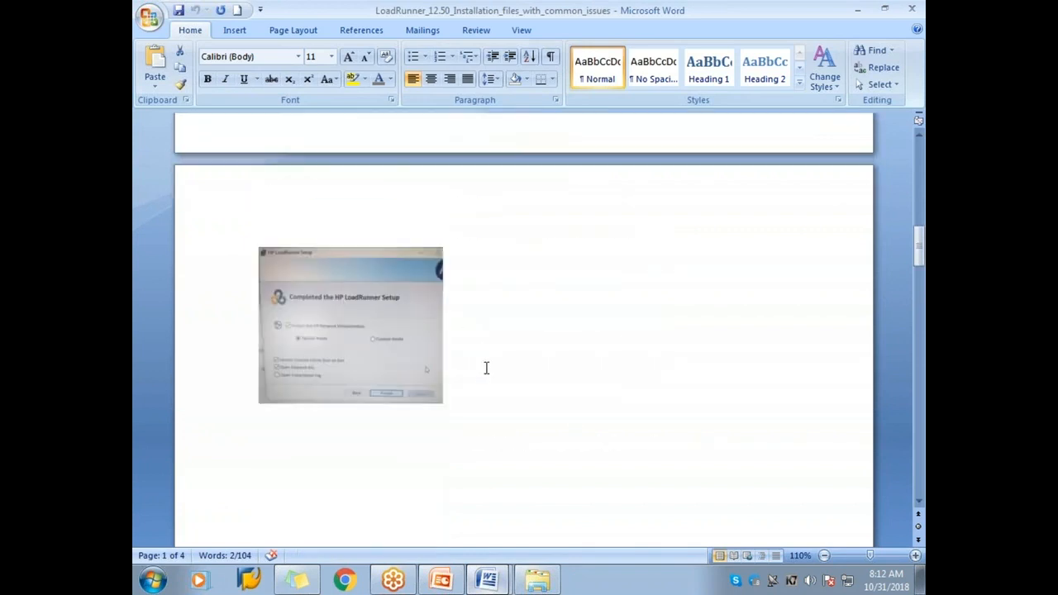
pyautogui.scroll(-5, 484, 375)
pyautogui.scroll(6, 476, 363)
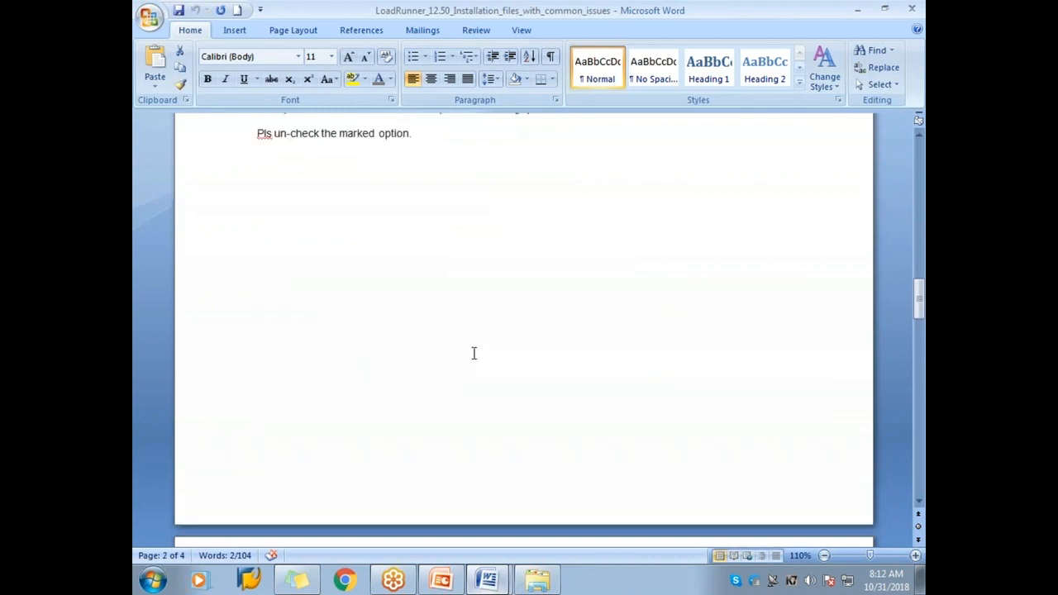
pyautogui.scroll(-4, 488, 365)
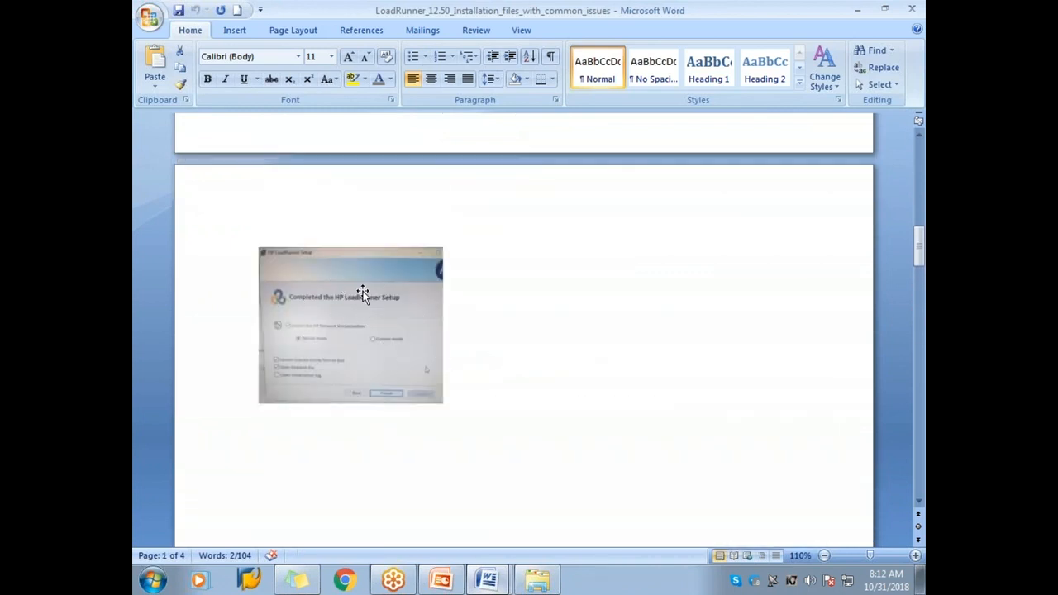
pyautogui.scroll(-4, 534, 326)
pyautogui.scroll(2, 298, 256)
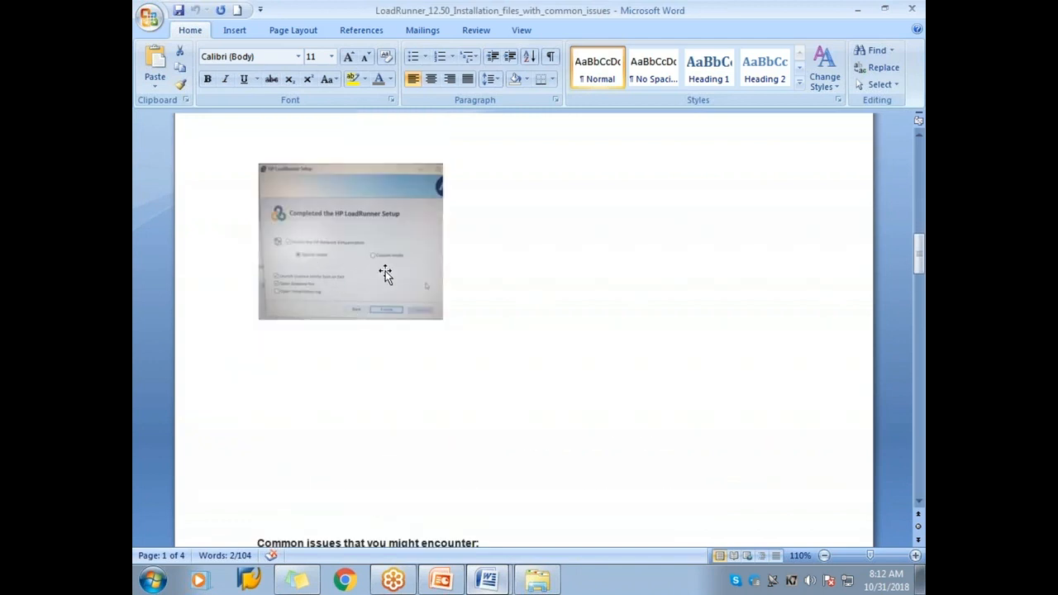
pyautogui.scroll(7, 542, 290)
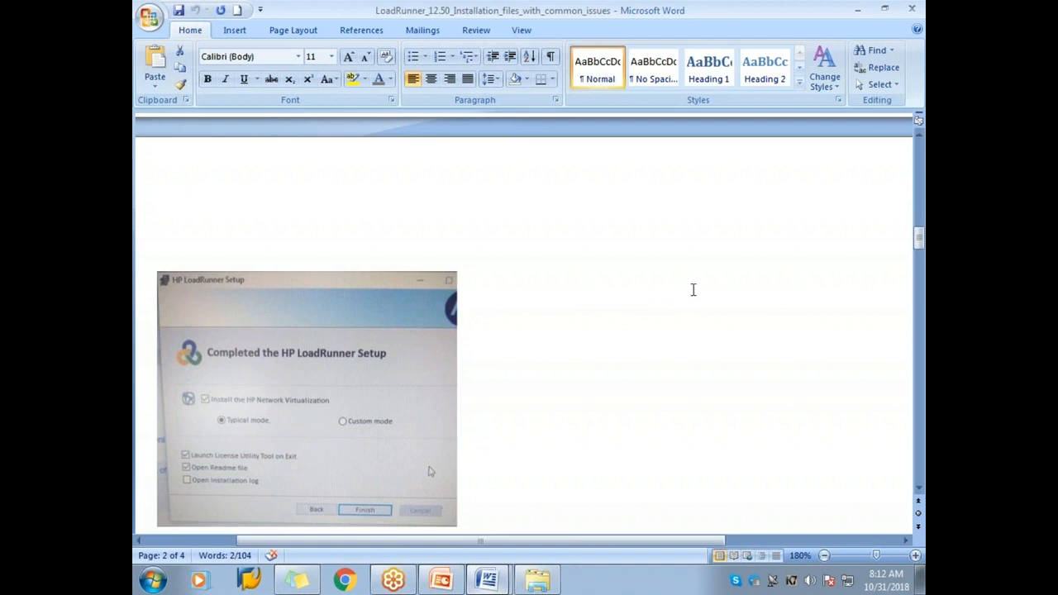
# Select the sentence "Pls un-check the marked option." under the "Common issues that you might encounter" heading
pyautogui.scroll(-7, 714, 255)
pyautogui.click(330, 296)
pyautogui.click(554, 294)
pyautogui.scroll(-5, 553, 296)
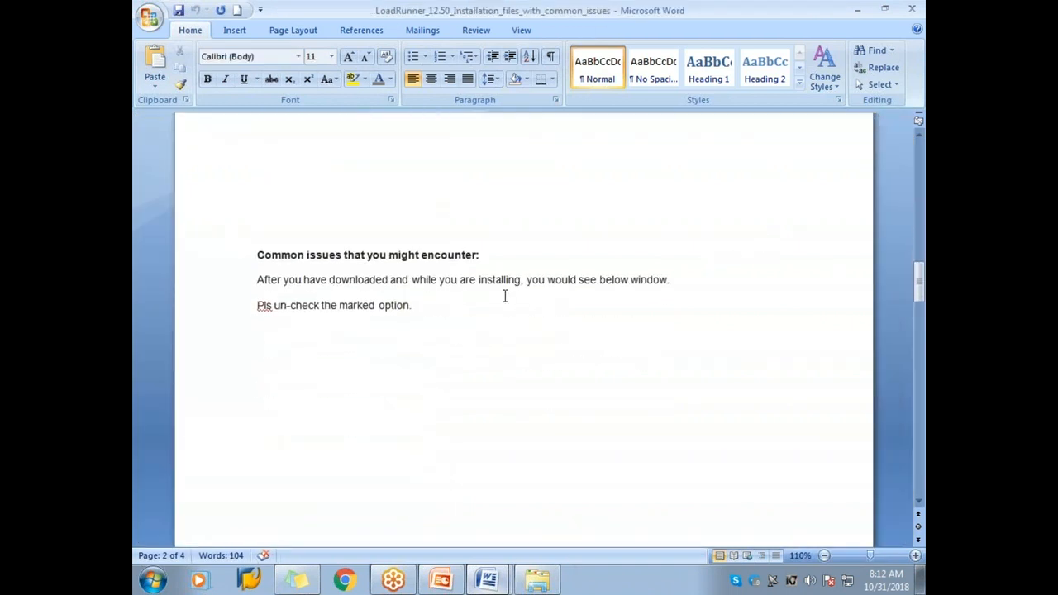
pyautogui.scroll(-5, 504, 296)
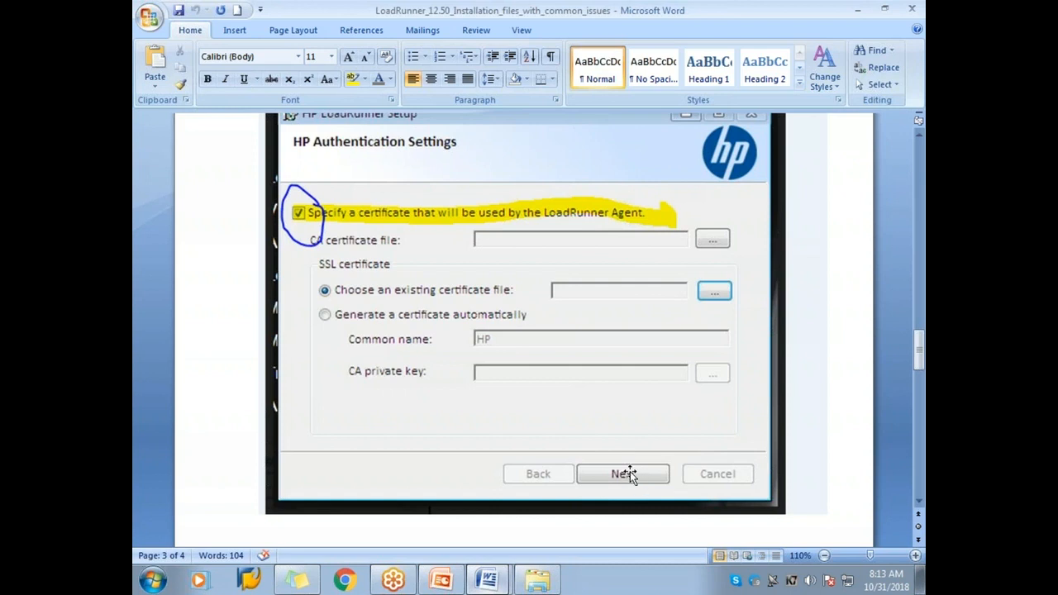
pyautogui.scroll(10, 538, 366)
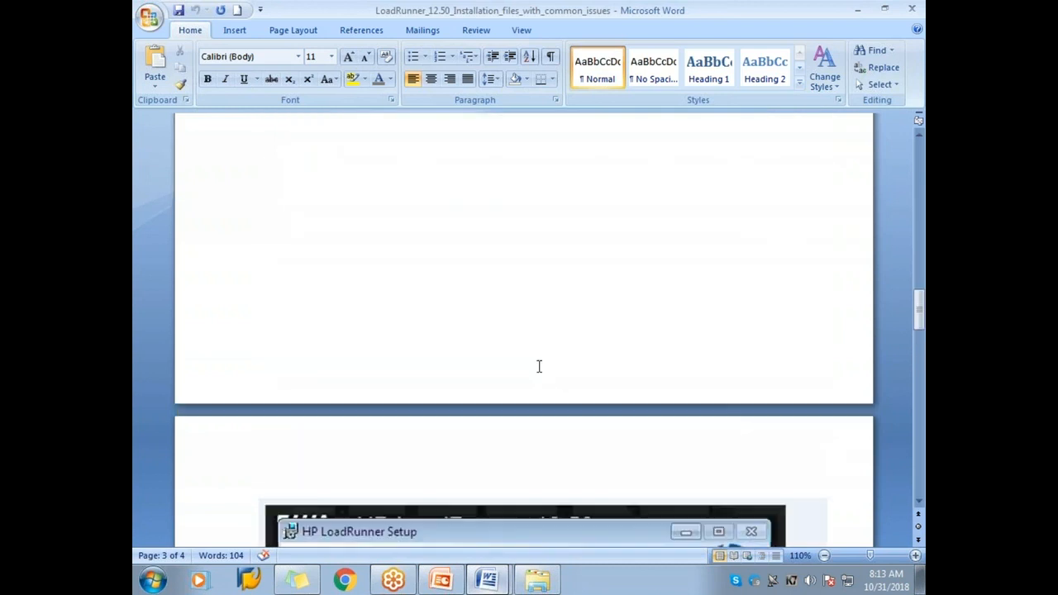
pyautogui.moveTo(258, 221); pyautogui.dragTo(414, 221)
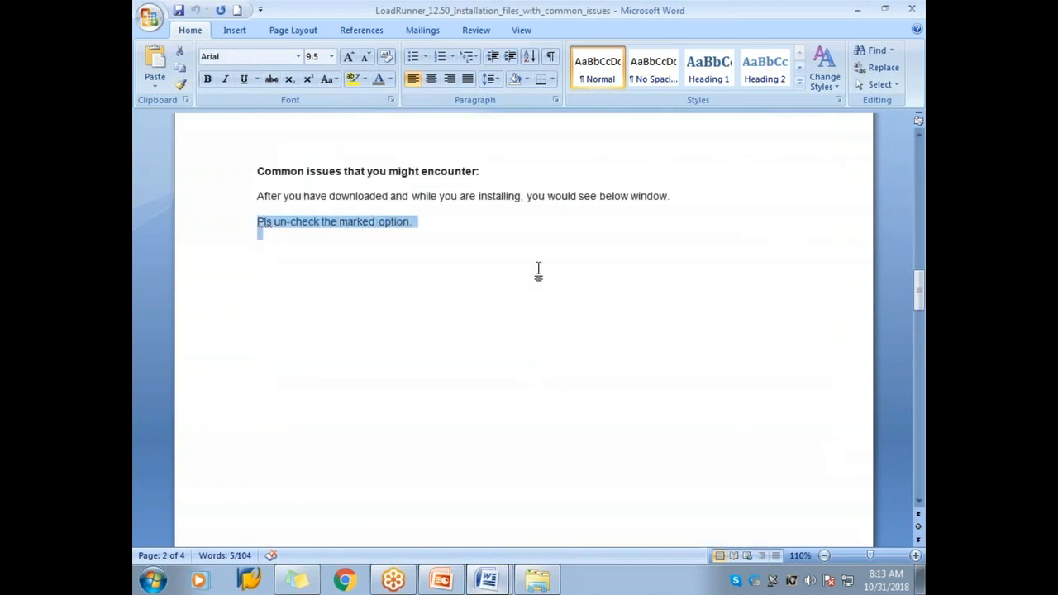
# Examine the HP Authentication Settings picture, the installation steps and the "Error writing to a file" issue with its screenshot
pyautogui.scroll(-10, 421, 328)
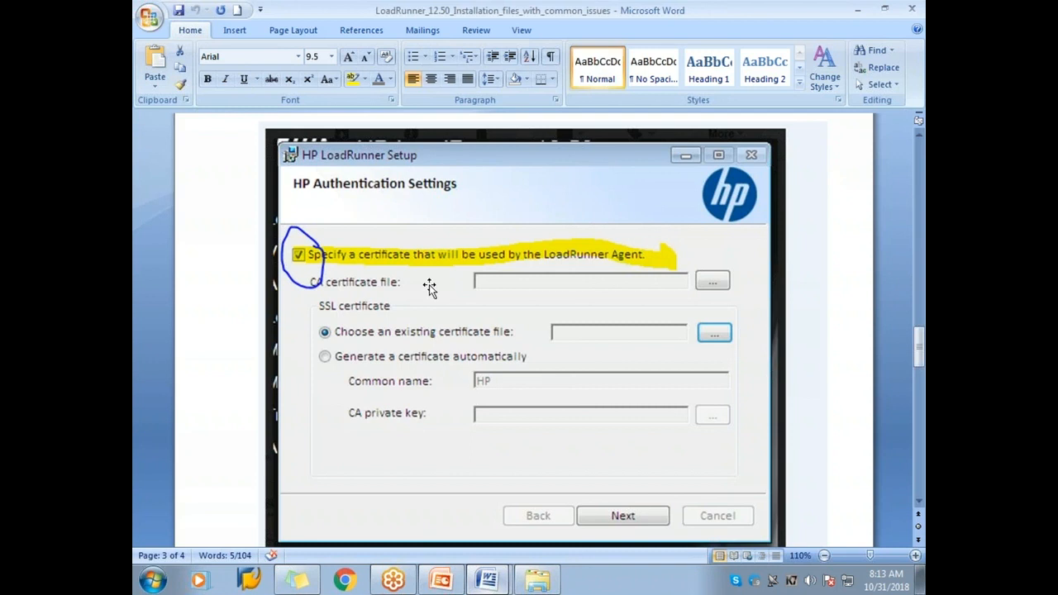
pyautogui.scroll(15, 421, 260)
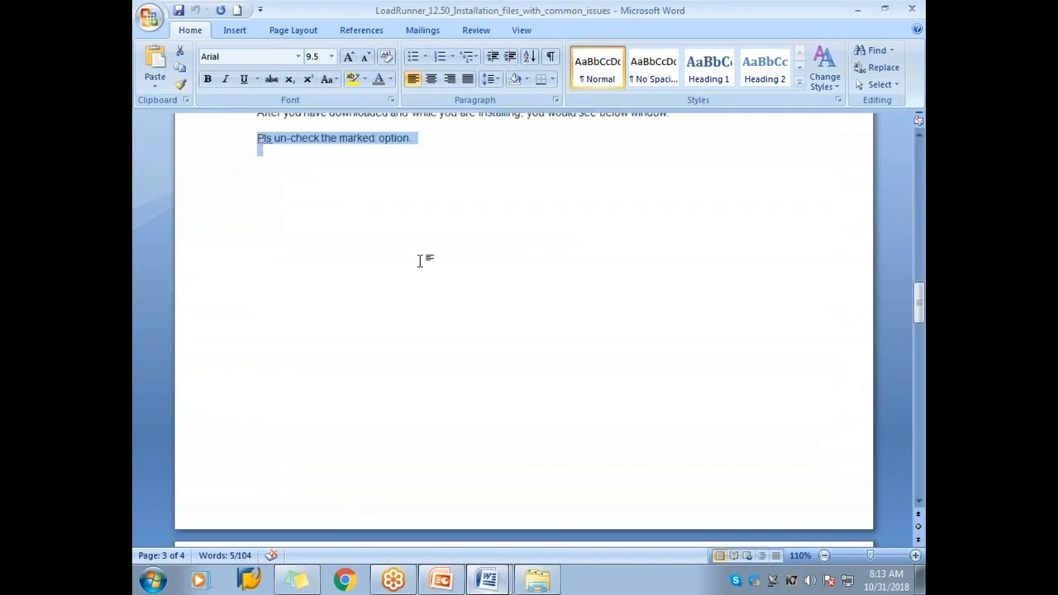
pyautogui.scroll(-4, 350, 290)
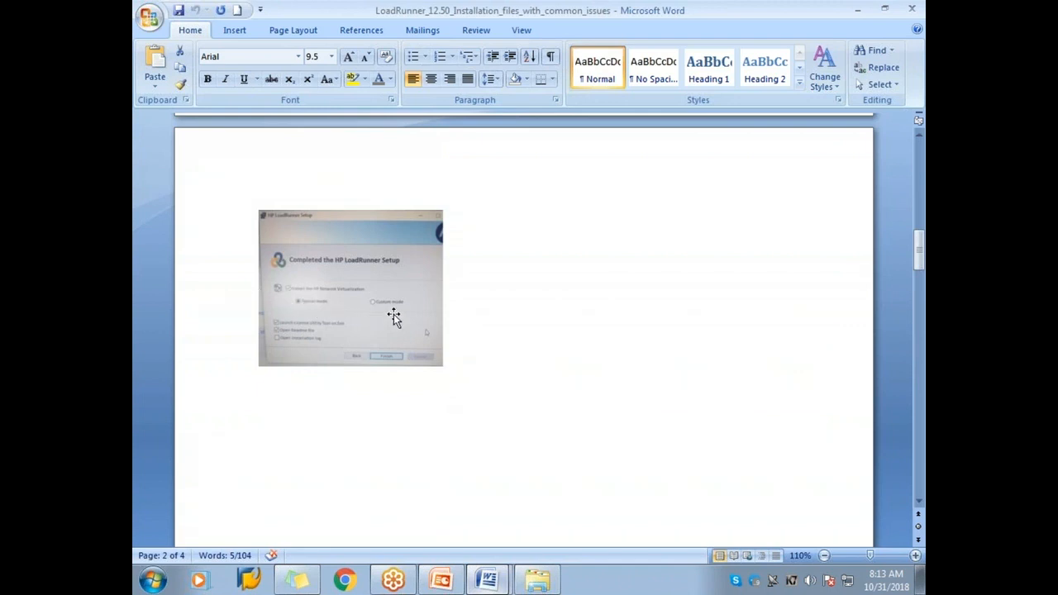
pyautogui.scroll(-10, 519, 268)
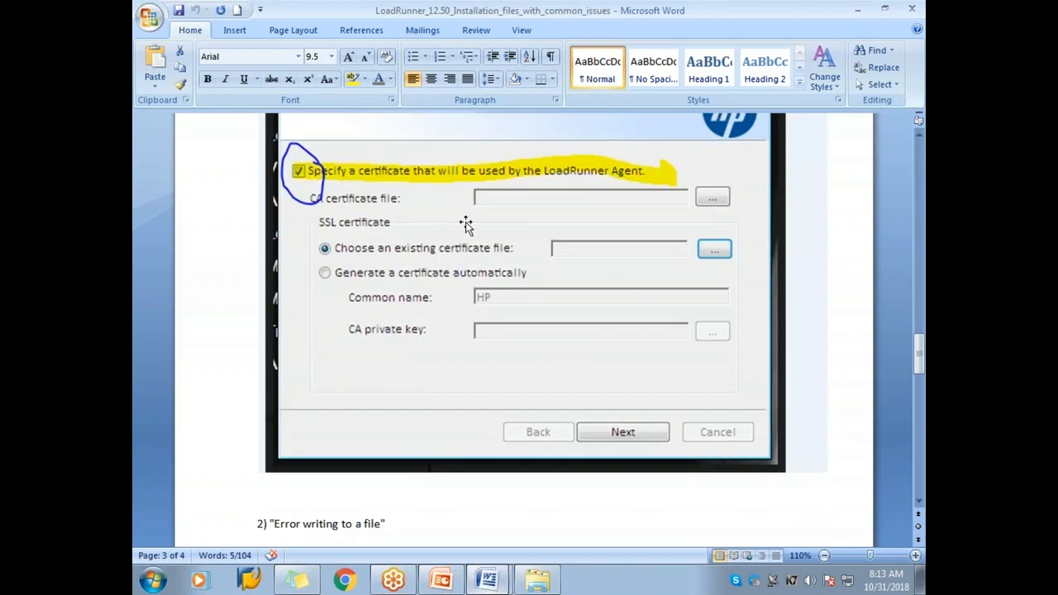
pyautogui.scroll(2, 463, 266)
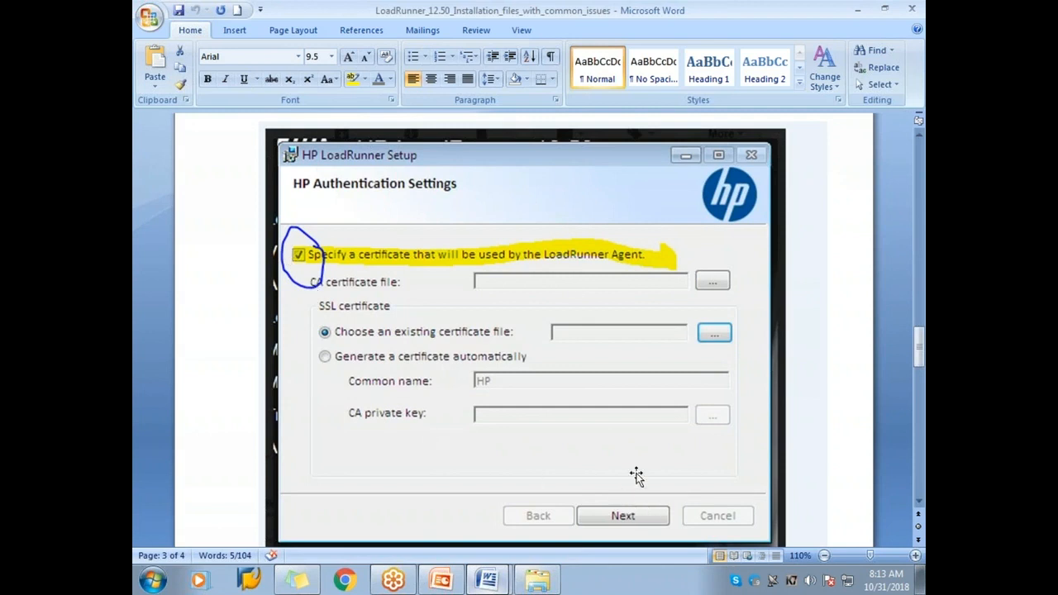
pyautogui.scroll(-10, 633, 477)
pyautogui.scroll(8, 581, 420)
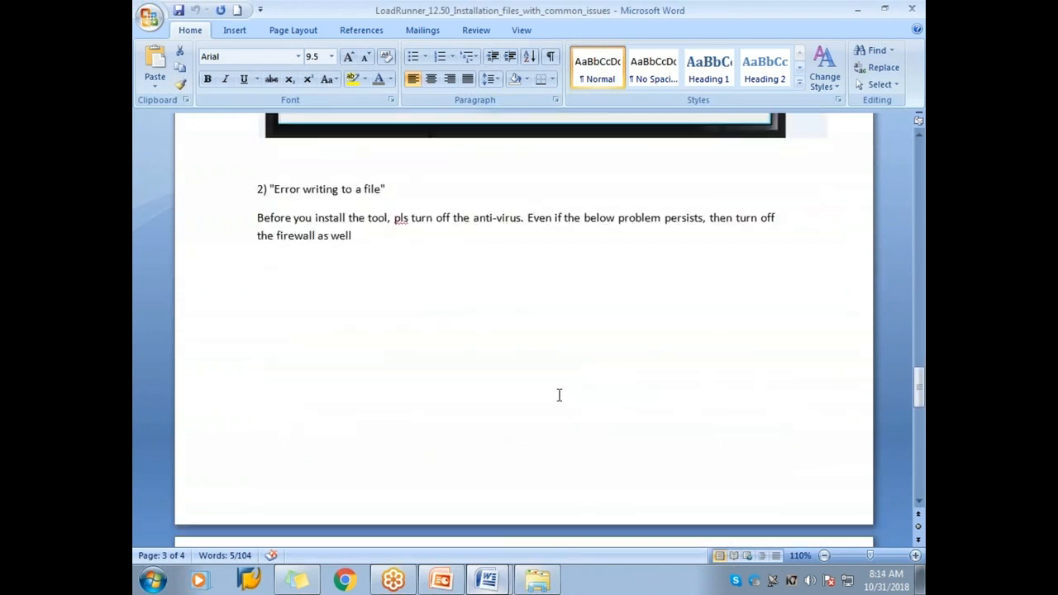
pyautogui.scroll(10, 542, 386)
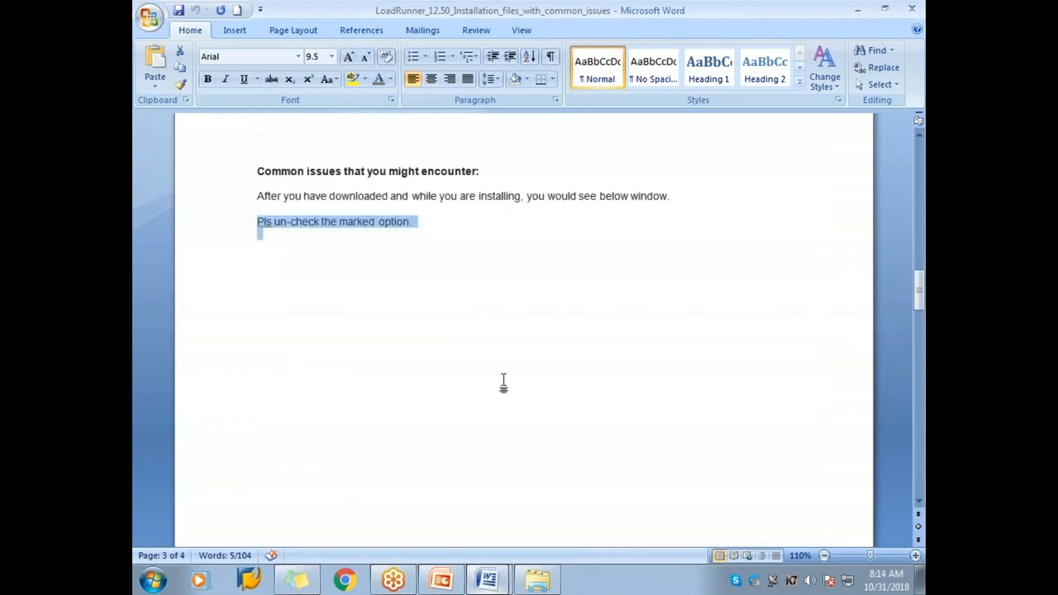
pyautogui.scroll(15, 505, 406)
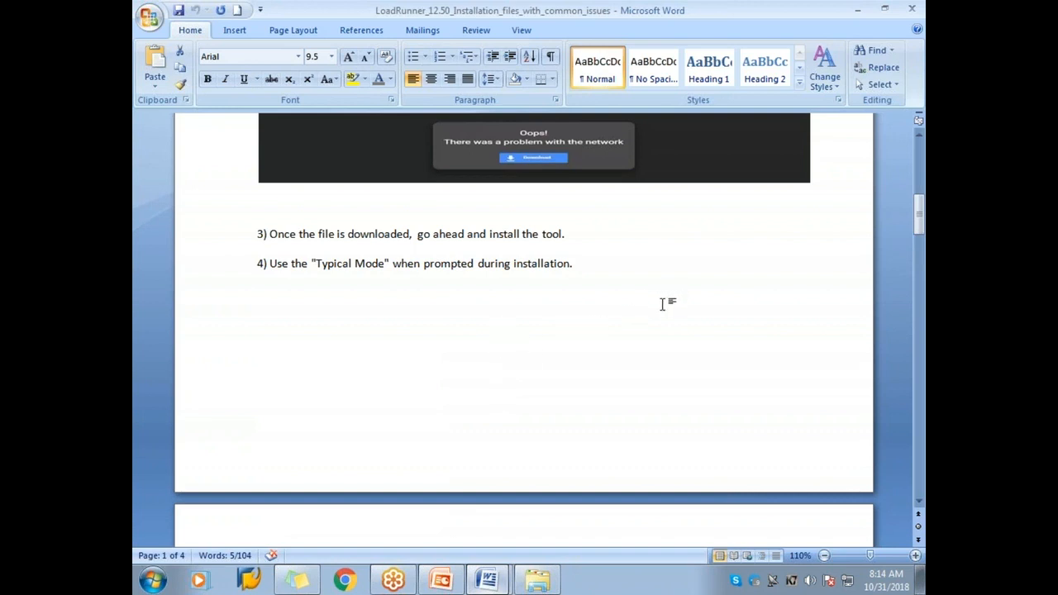
pyautogui.scroll(-10, 615, 345)
pyautogui.scroll(-12, 546, 397)
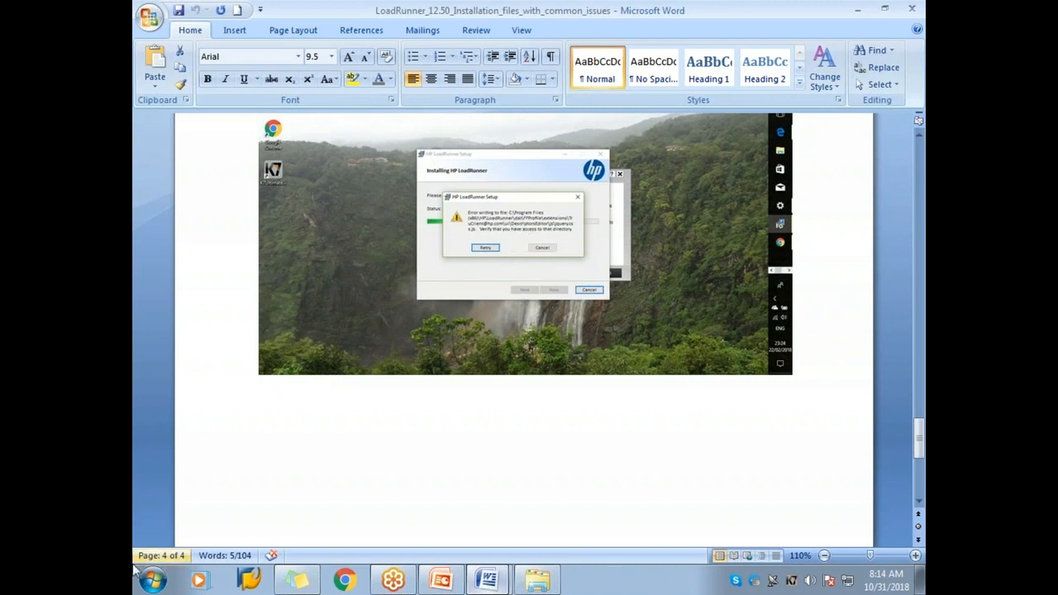
# Search Windows for "firewall" and open the Windows Firewall settings
pyautogui.click(156, 579)
pyautogui.click(180, 539)
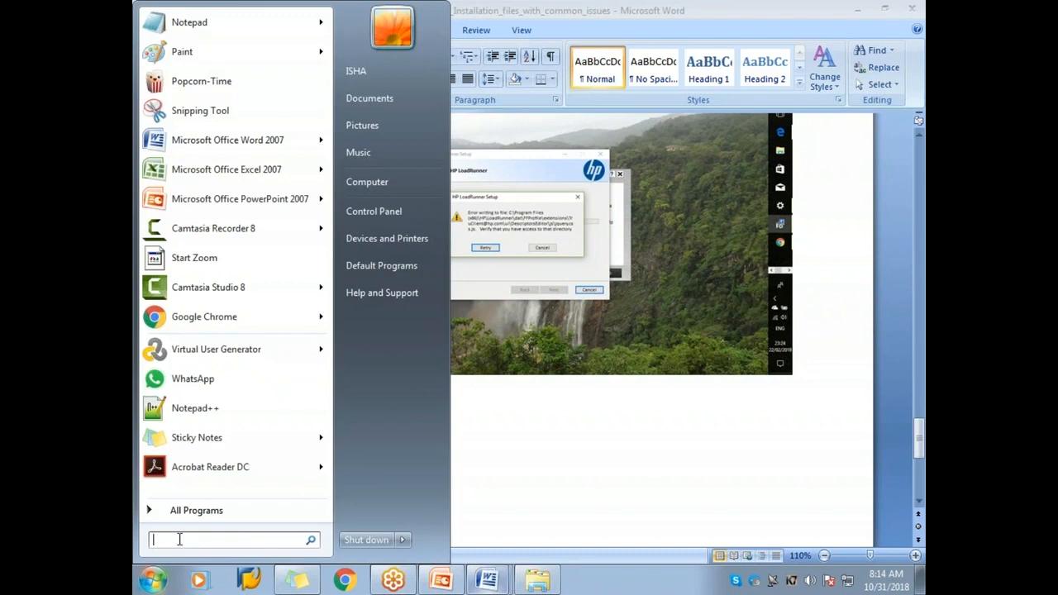
pyautogui.write('wire')
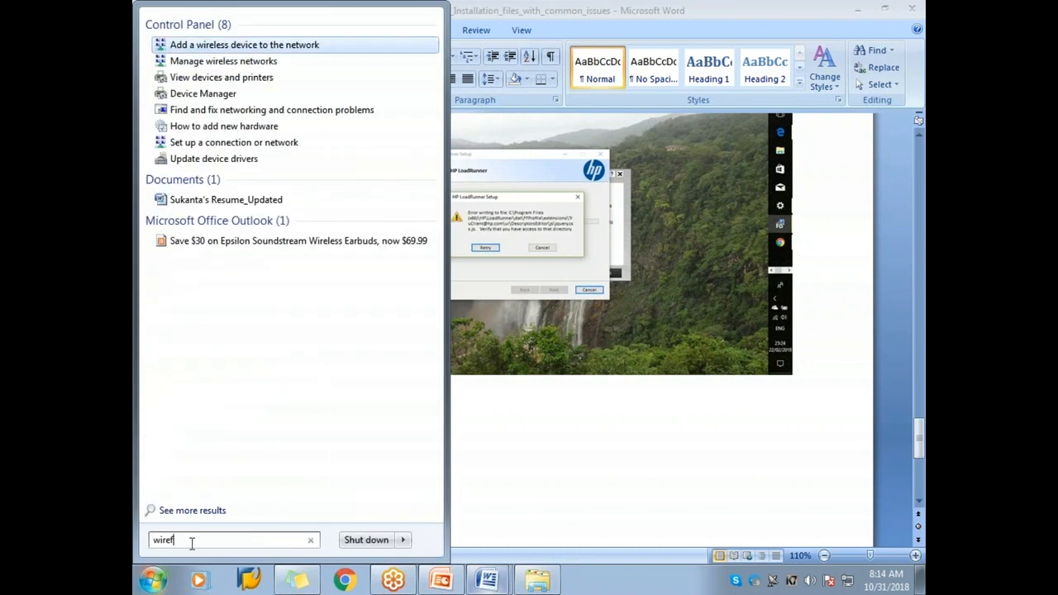
pyautogui.write('f=')
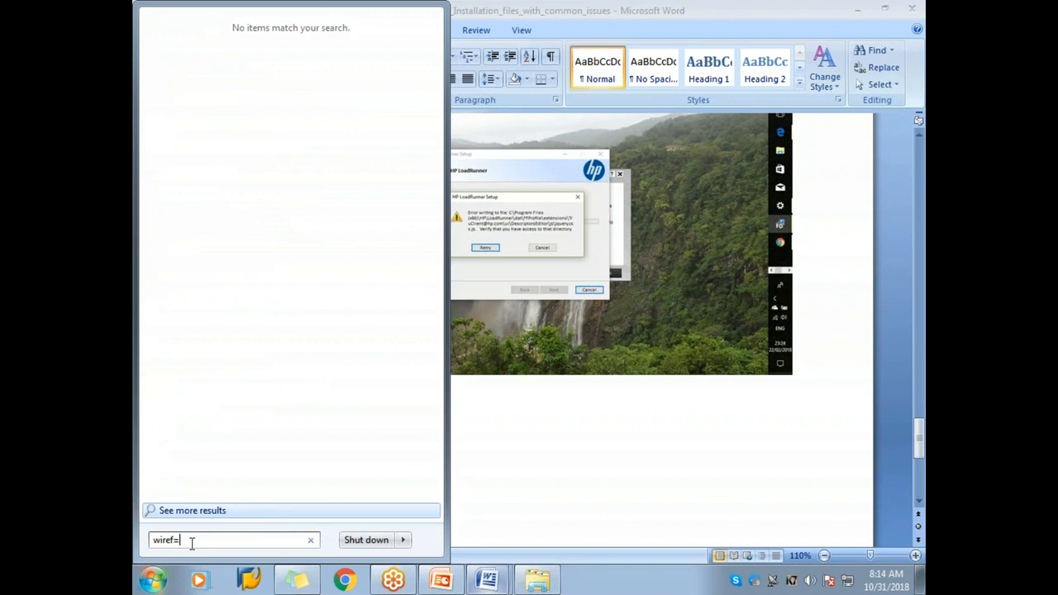
pyautogui.press('BackSpace')
pyautogui.press('BackSpace')
pyautogui.press('BackSpace')
pyautogui.press('BackSpace')
pyautogui.press('BackSpace')
pyautogui.press('BackSpace')
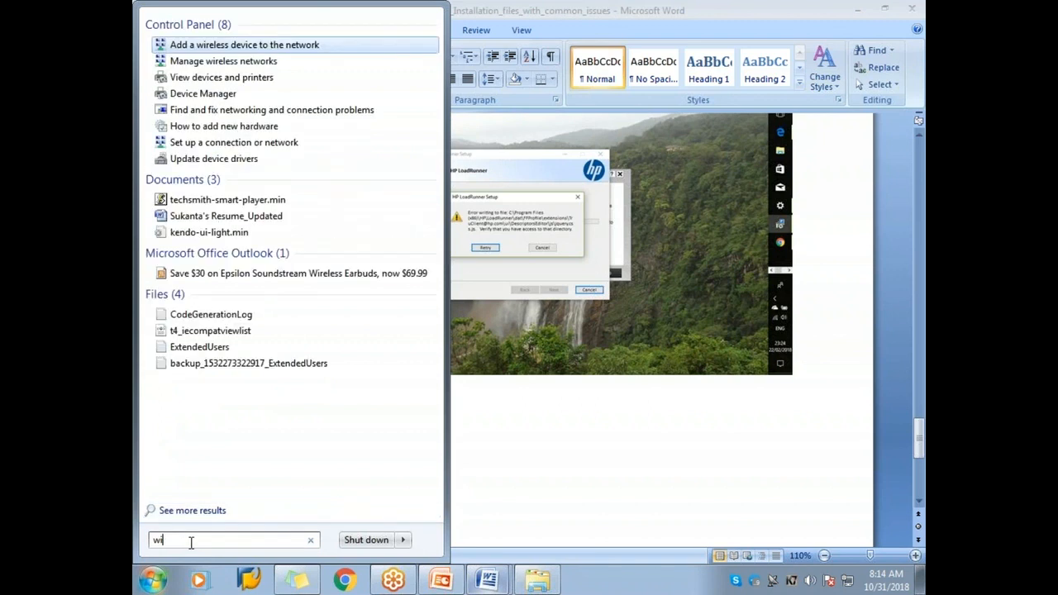
pyautogui.write('firewall')
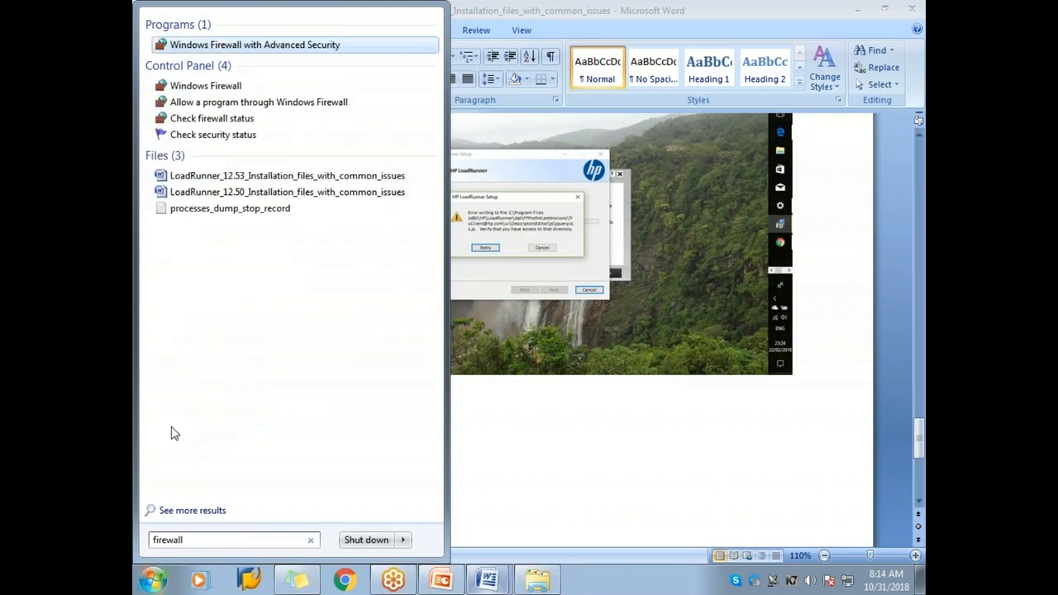
pyautogui.click(207, 89)
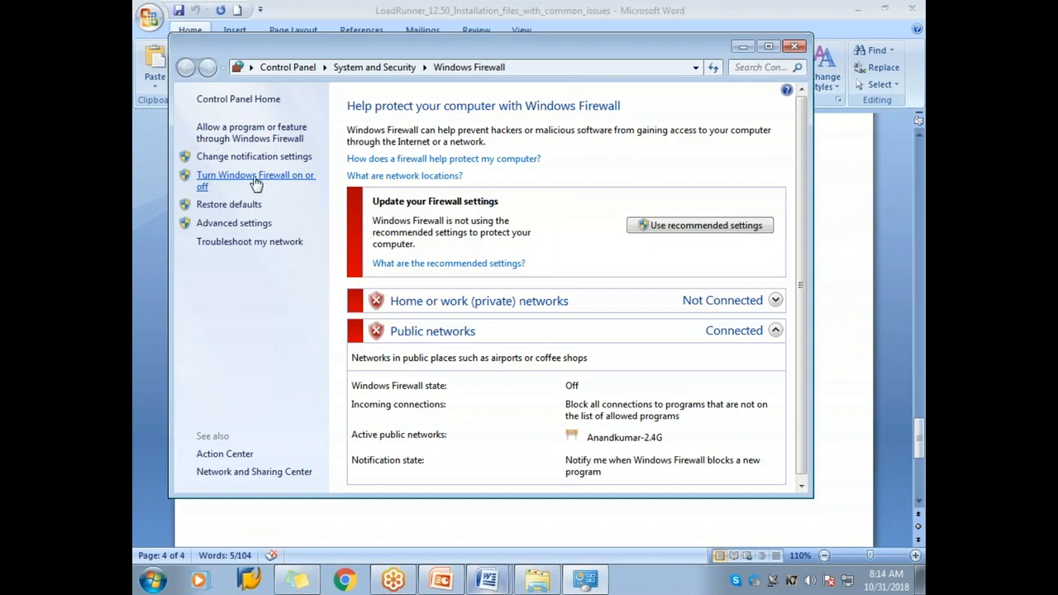
# Turn on Windows Firewall for both the home or work (private) and public network locations
pyautogui.click(208, 180)
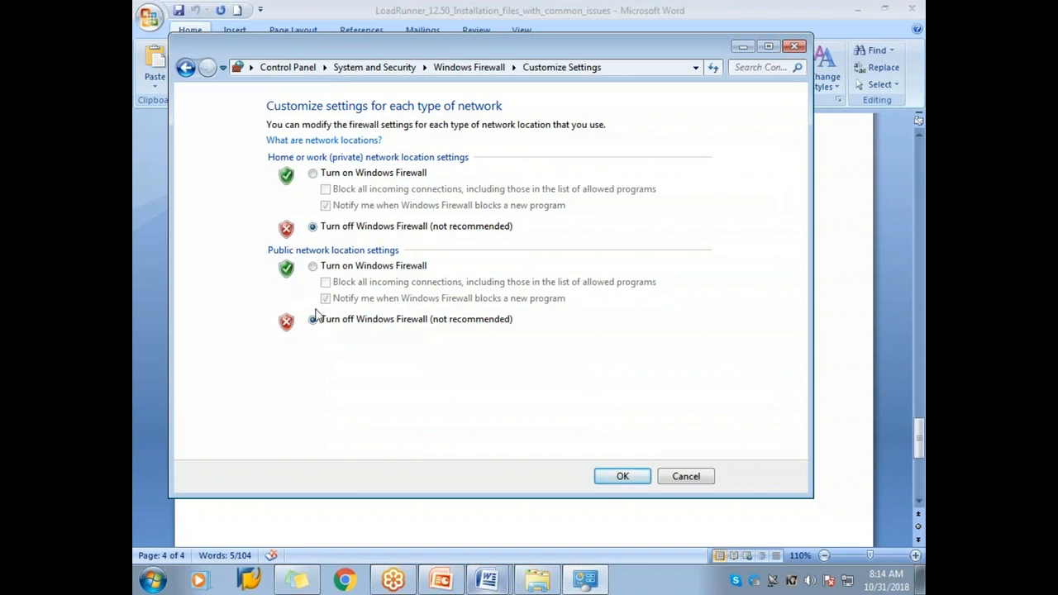
pyautogui.click(314, 267)
pyautogui.click(313, 174)
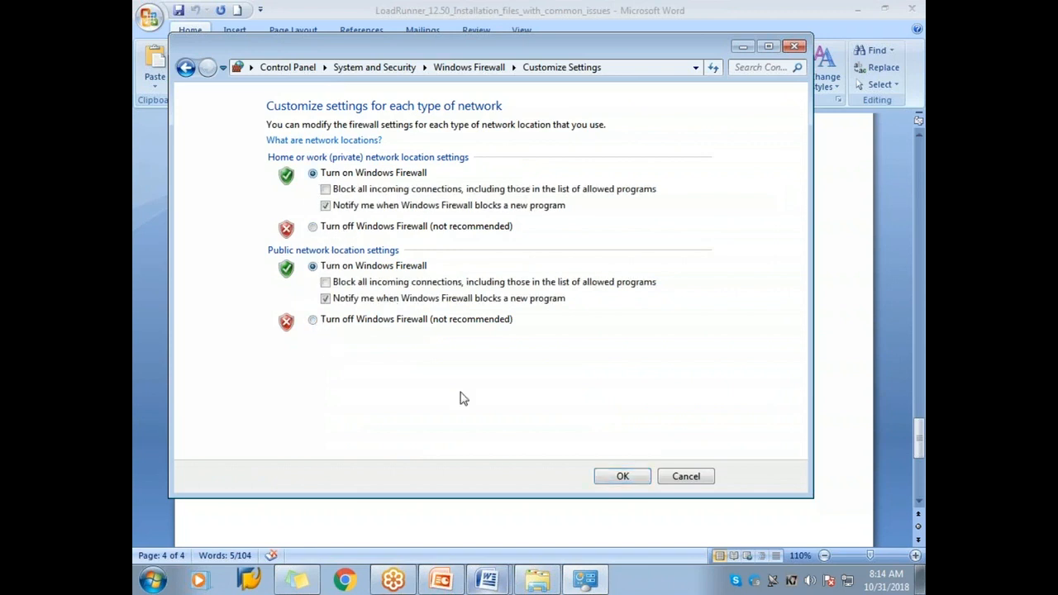
pyautogui.click(620, 477)
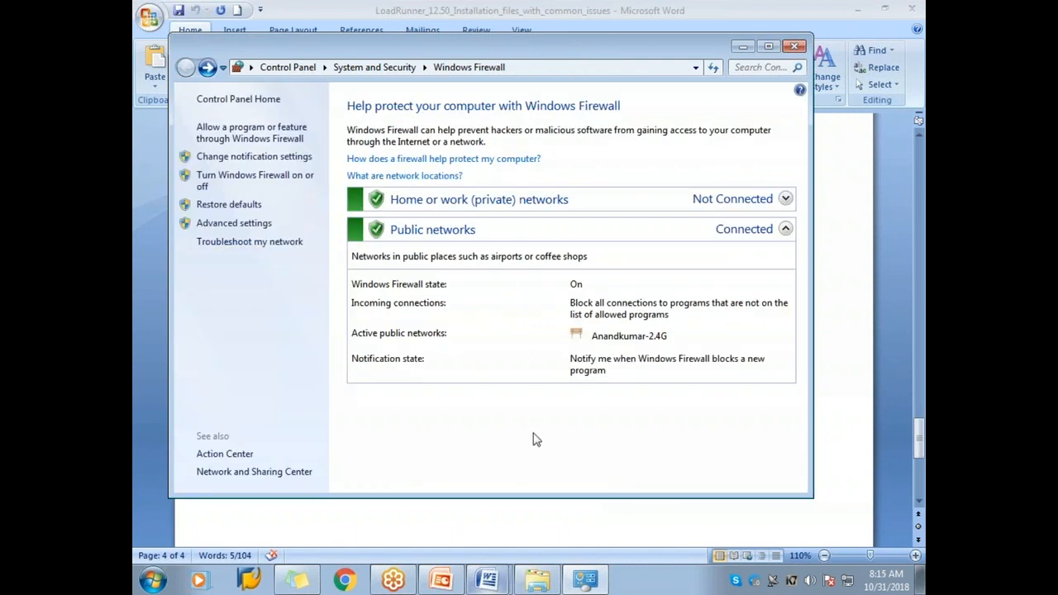
# Review the firewall on/off options for both network types and switch back to the LoadRunner installation document in Word
pyautogui.click(206, 184)
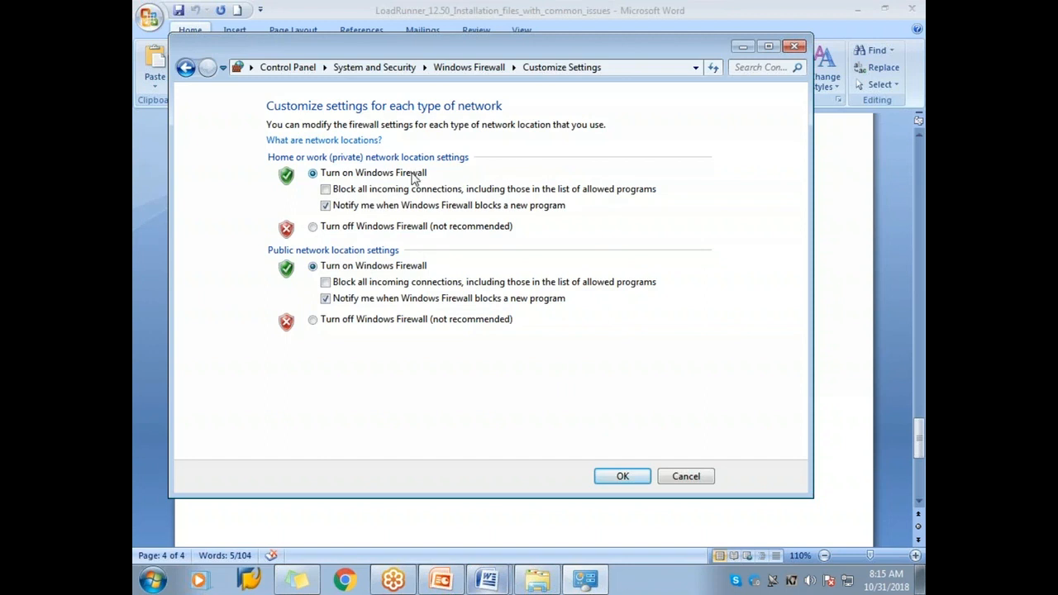
pyautogui.click(624, 477)
pyautogui.moveTo(537, 583)
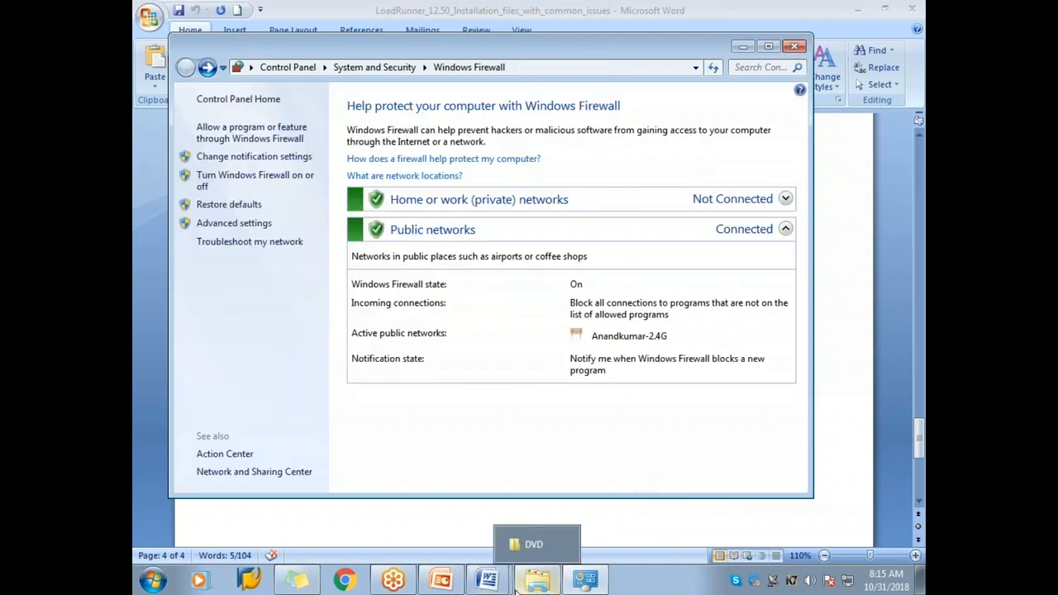
pyautogui.moveTo(487, 580)
pyautogui.click(496, 544)
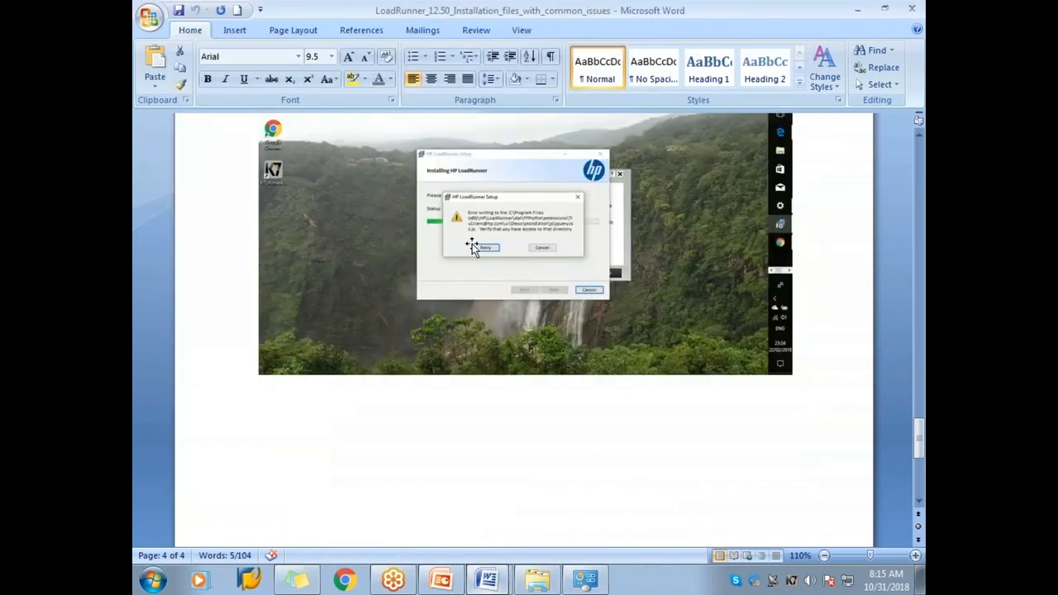
# Search Windows for "fire", review the Windows Firewall on/off options again and close both firewall windows
pyautogui.click(141, 586)
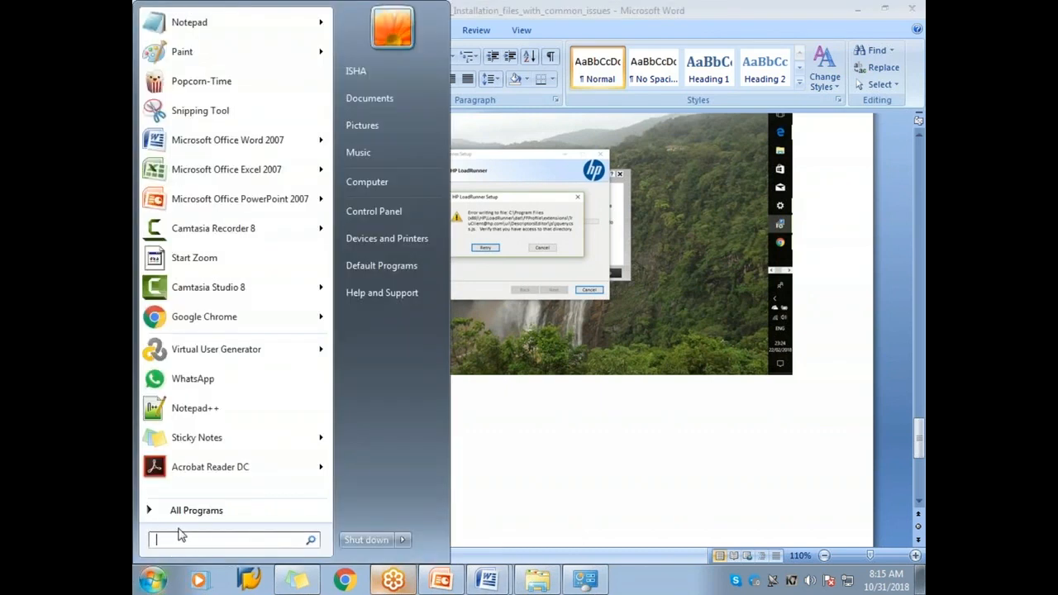
pyautogui.write('fire')
pyautogui.click(210, 104)
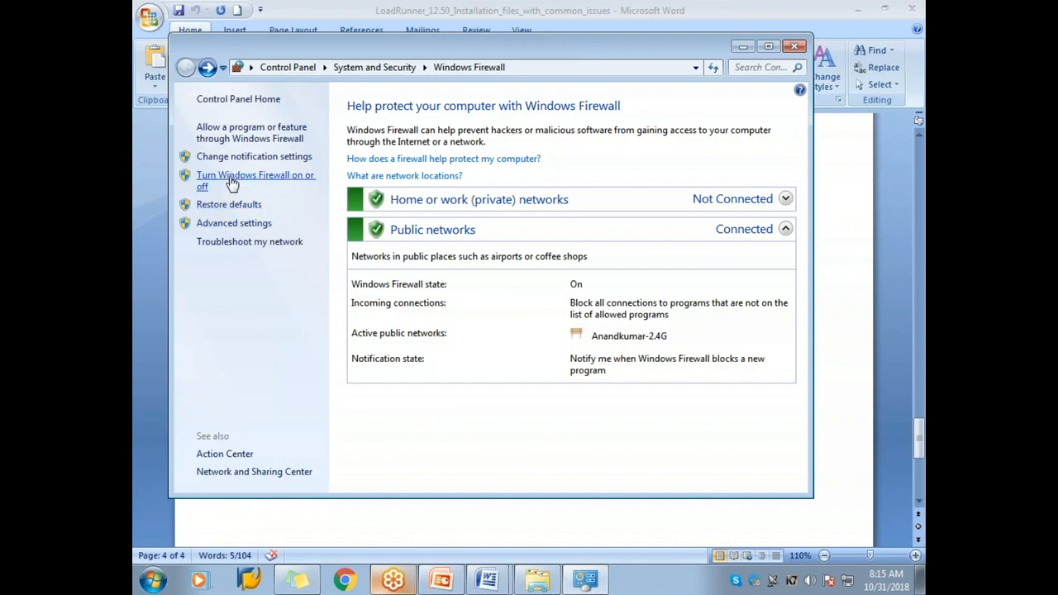
pyautogui.click(231, 182)
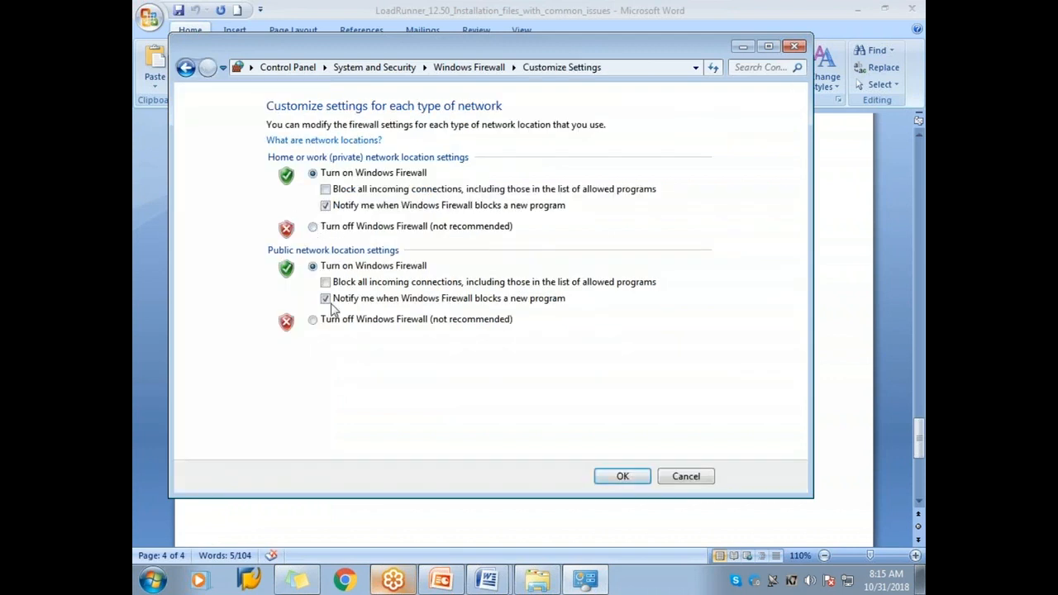
pyautogui.click(622, 476)
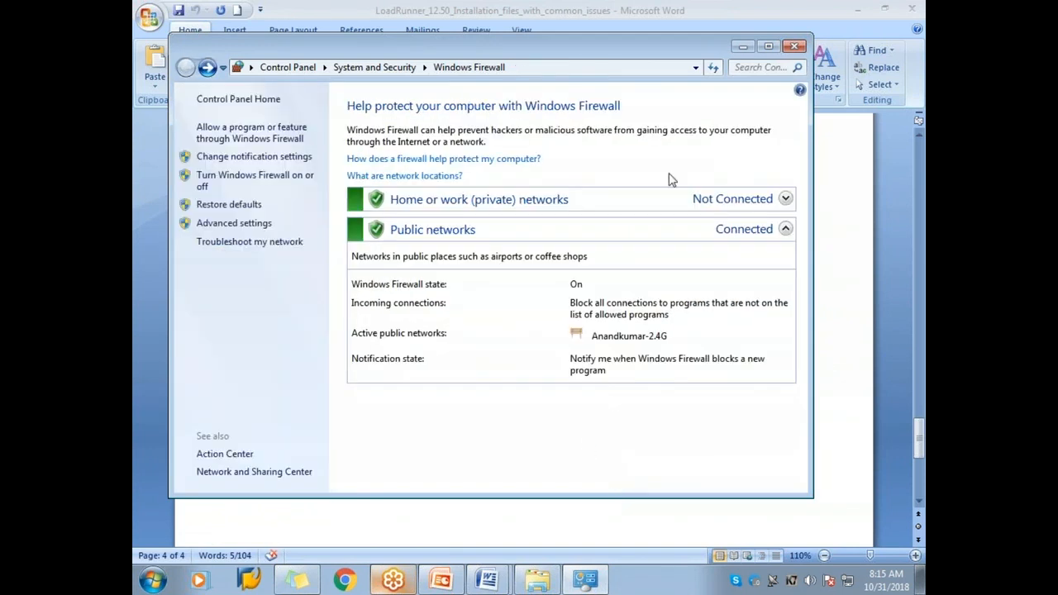
pyautogui.click(799, 51)
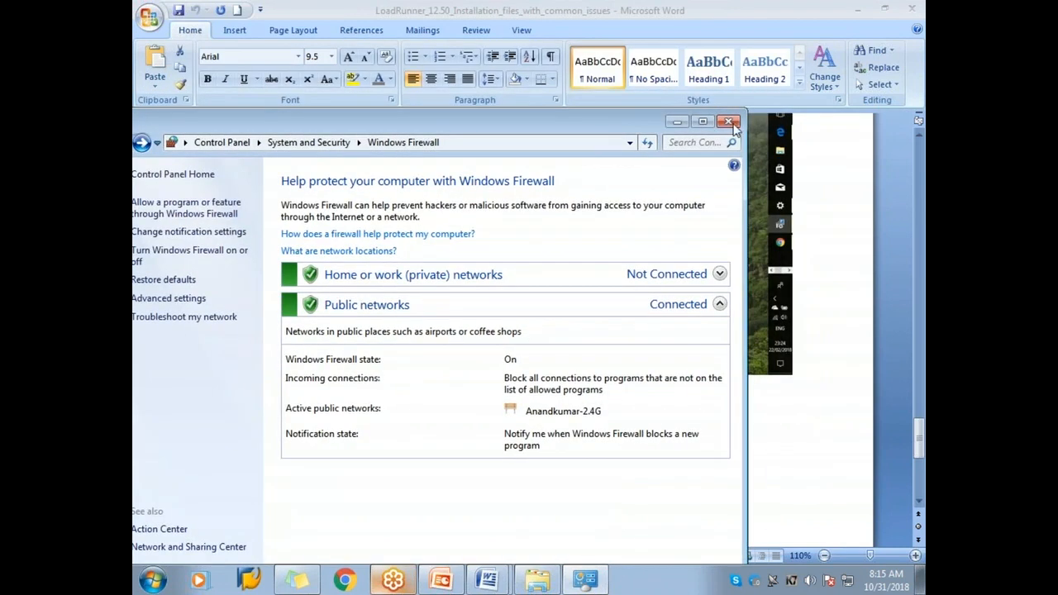
pyautogui.click(728, 119)
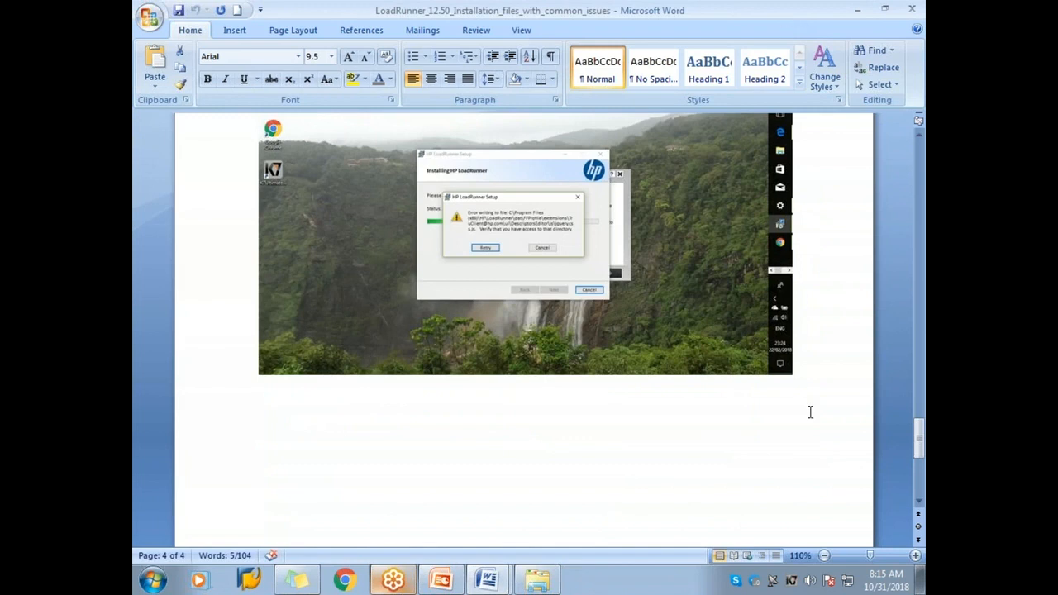
# Disable the K7 TotalSecurity product protection for 1 Hour and confirm the security change
pyautogui.rightClick(789, 586)
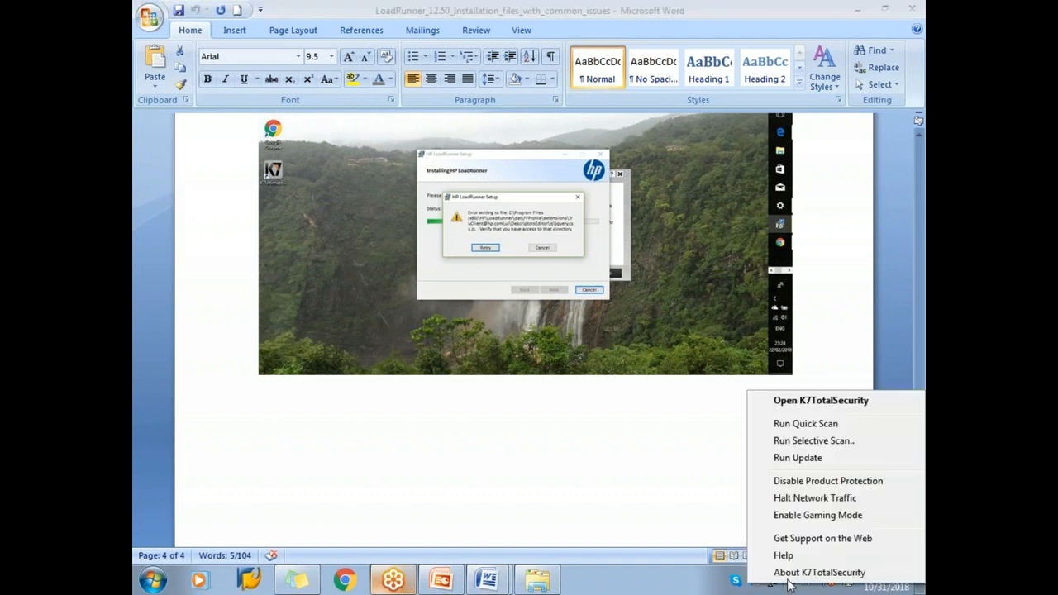
pyautogui.click(793, 483)
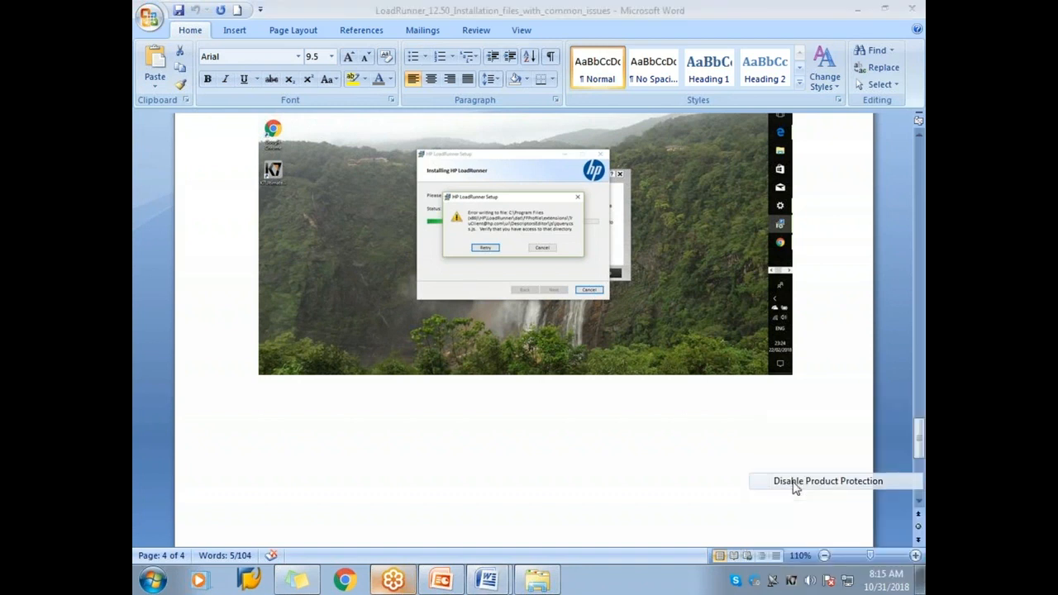
pyautogui.click(479, 342)
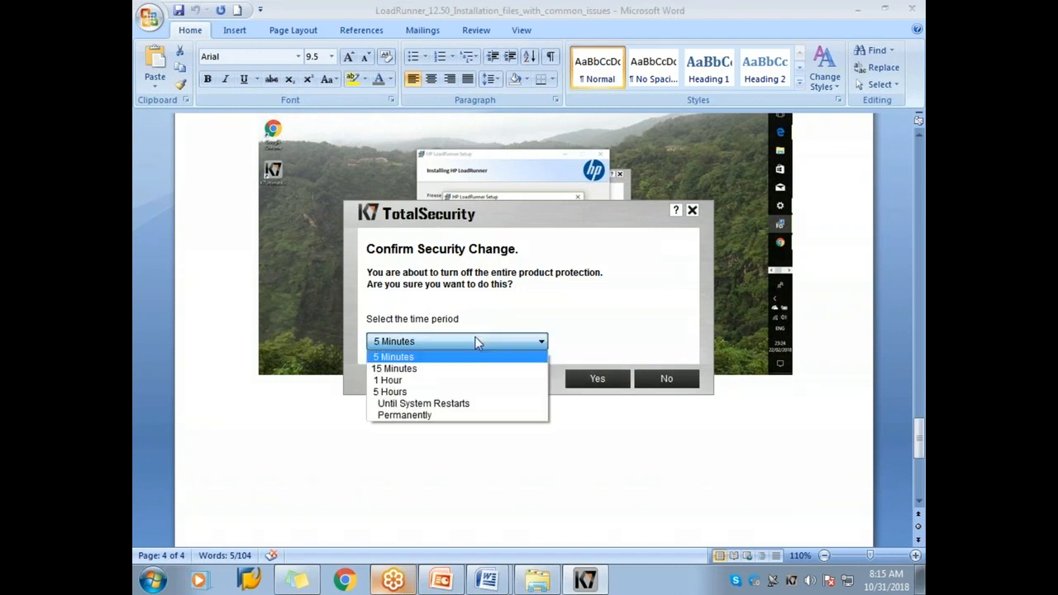
pyautogui.click(465, 381)
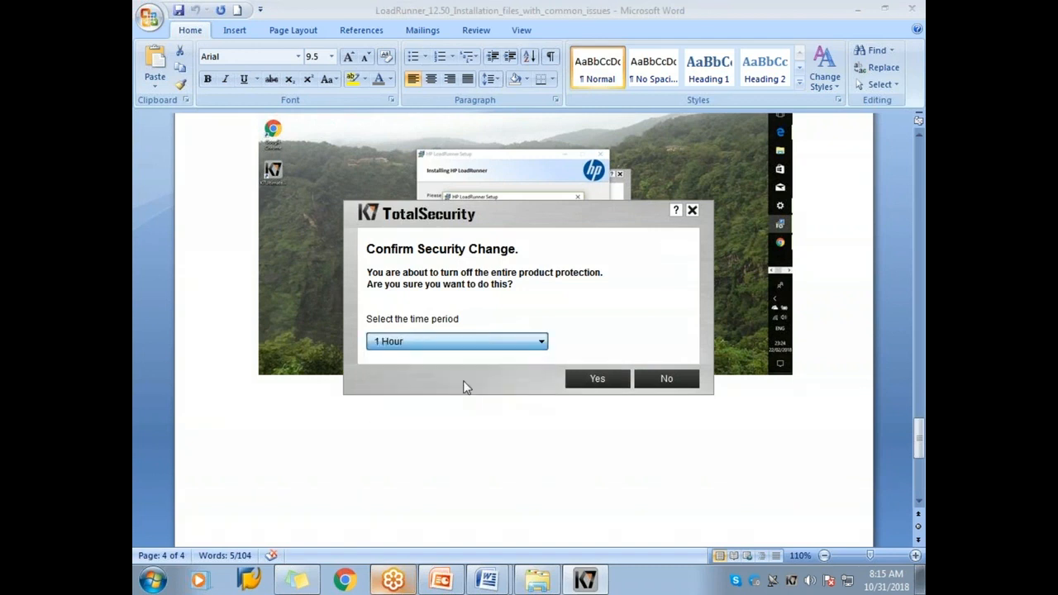
pyautogui.click(607, 381)
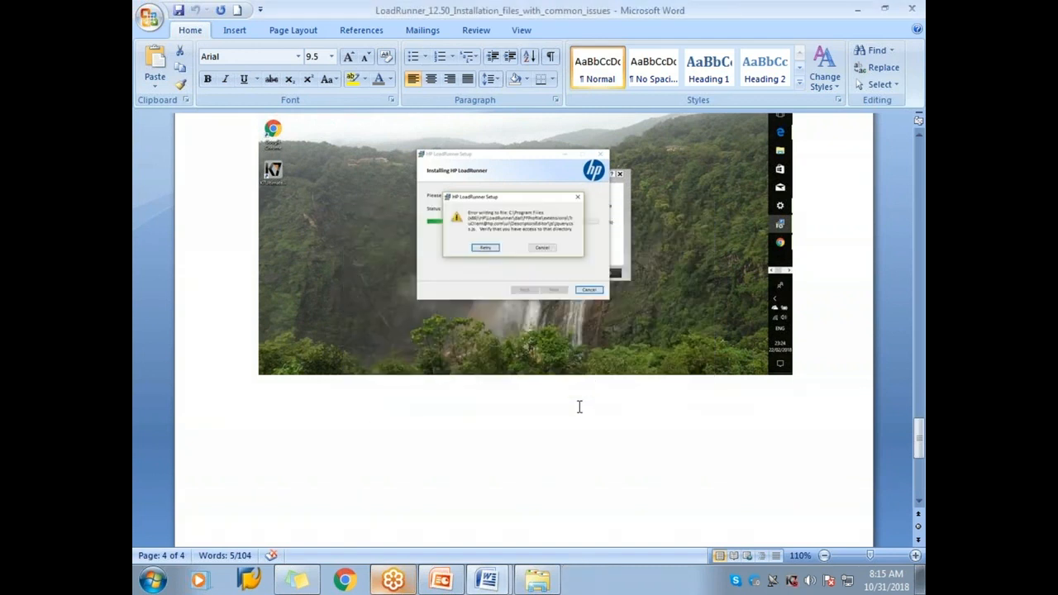
# Add the line "1) Switch Off the windows Firewall" below the Instructions heading and save the document
pyautogui.moveTo(919, 438); pyautogui.dragTo(889, 164)
pyautogui.scroll(-3, 288, 346)
pyautogui.click(346, 310)
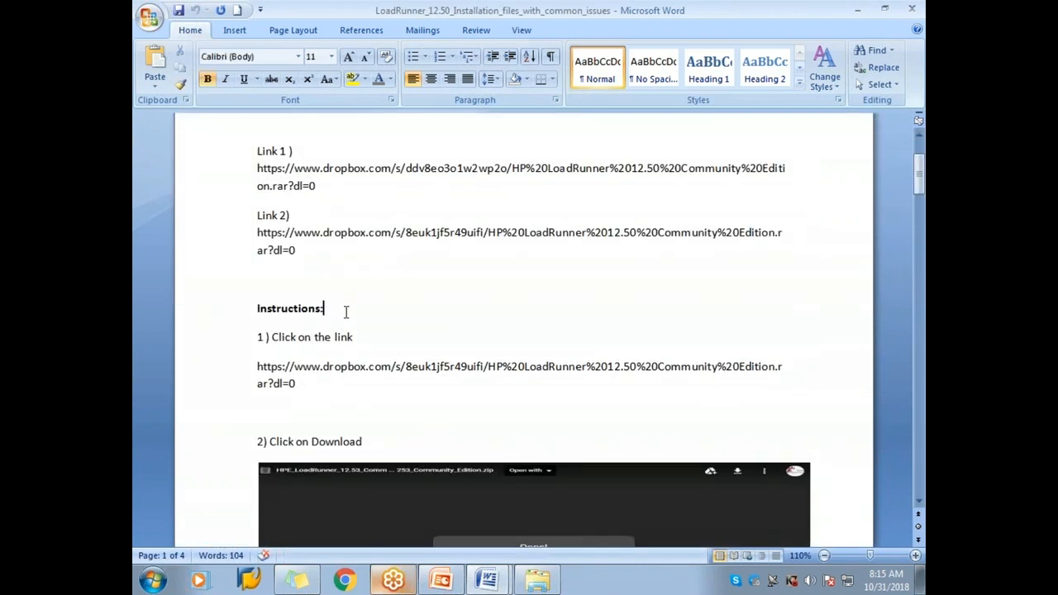
pyautogui.press('Return')
pyautogui.press('Return')
pyautogui.write('1)')
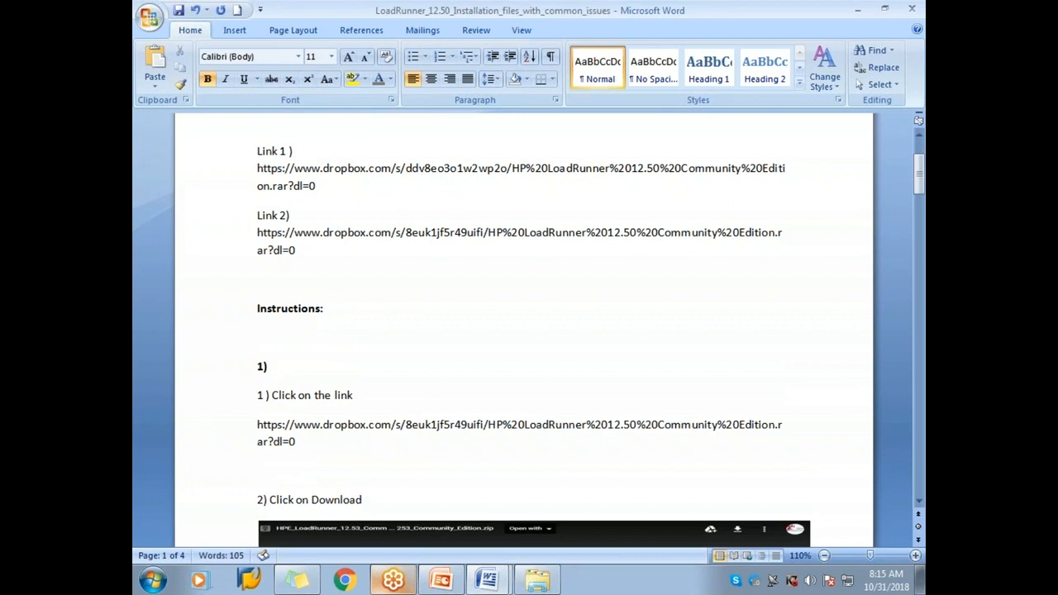
pyautogui.write(' Switch Off')
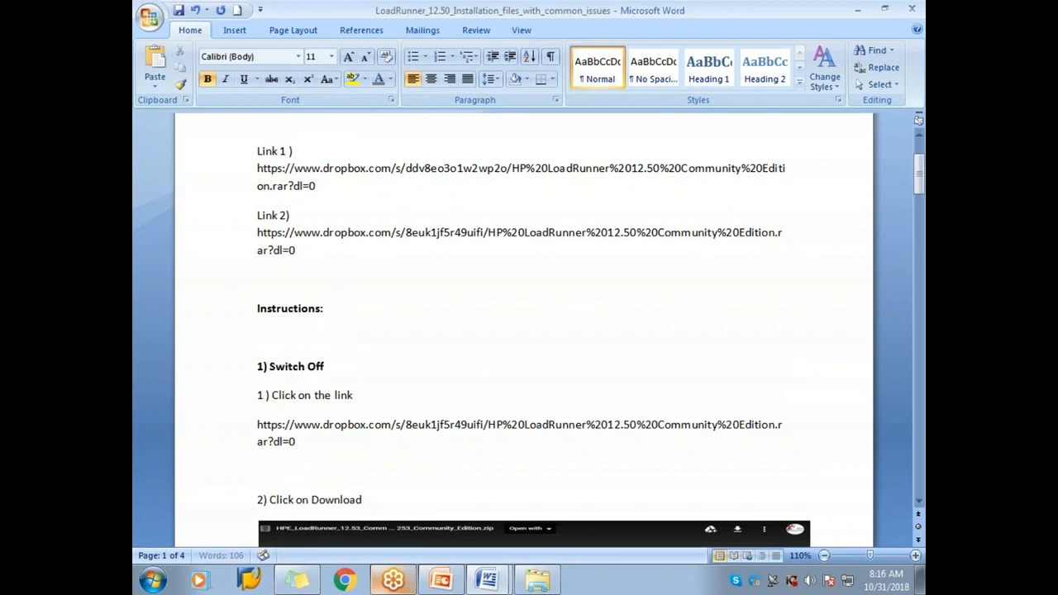
pyautogui.write(' the windows FireWALL')
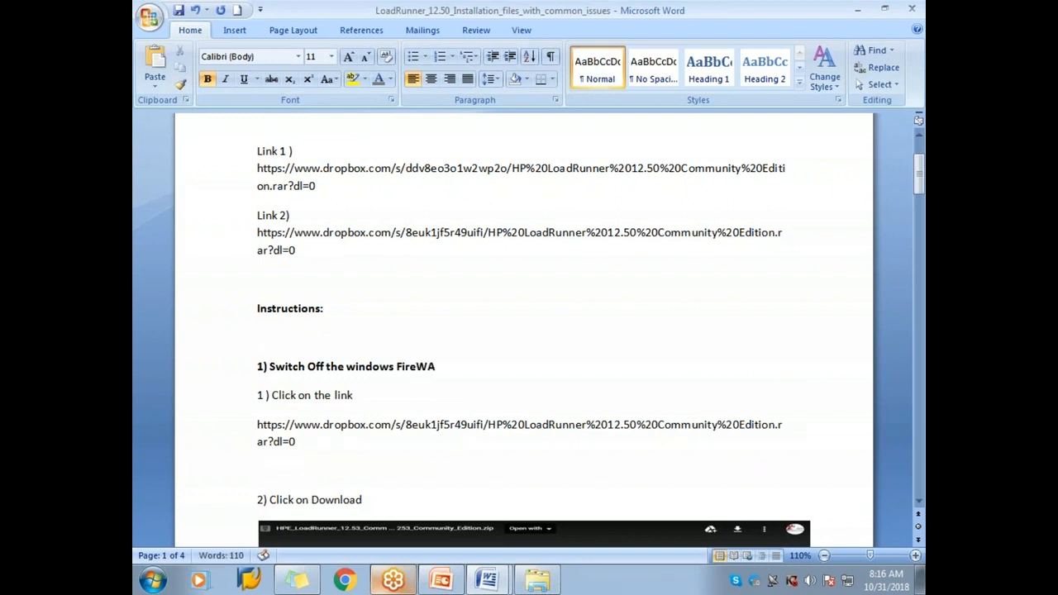
pyautogui.press('BackSpace')
pyautogui.press('BackSpace')
pyautogui.press('BackSpace')
pyautogui.press('BackSpace')
pyautogui.write('wall')
pyautogui.hotkey('ctrl', 's')
# Search Windows for "fir" and open the Windows Firewall settings
pyautogui.click(152, 581)
pyautogui.click(168, 541)
pyautogui.write('fir')
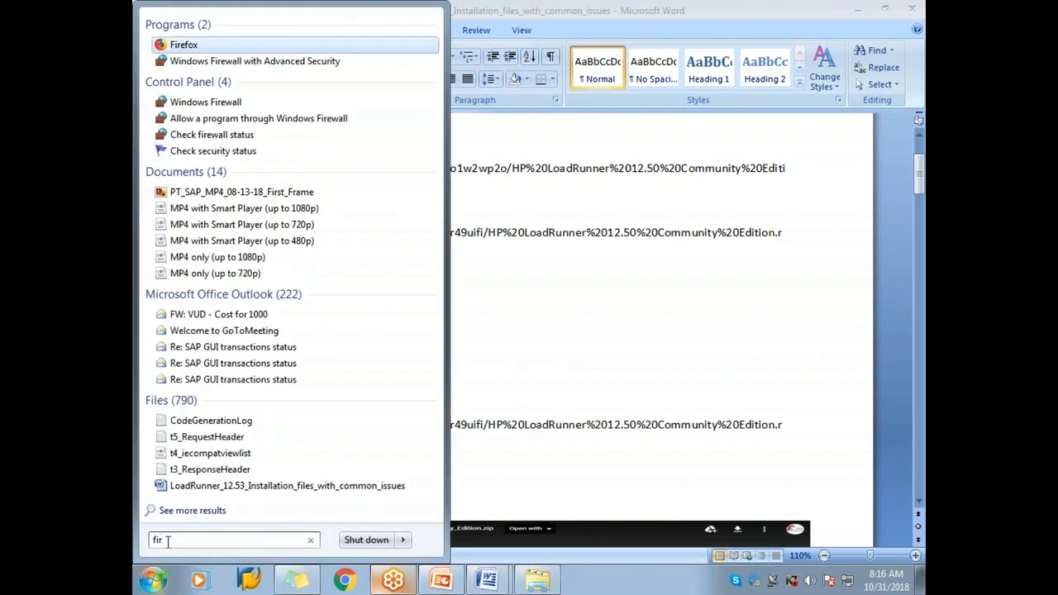
pyautogui.press('Escape')
pyautogui.moveTo(344, 113); pyautogui.dragTo(403, 71)
# Capture the Windows Firewall window with Snipping Tool, circle "Turn Windows Firewall on or off" in red and copy the snip
pyautogui.click(141, 588)
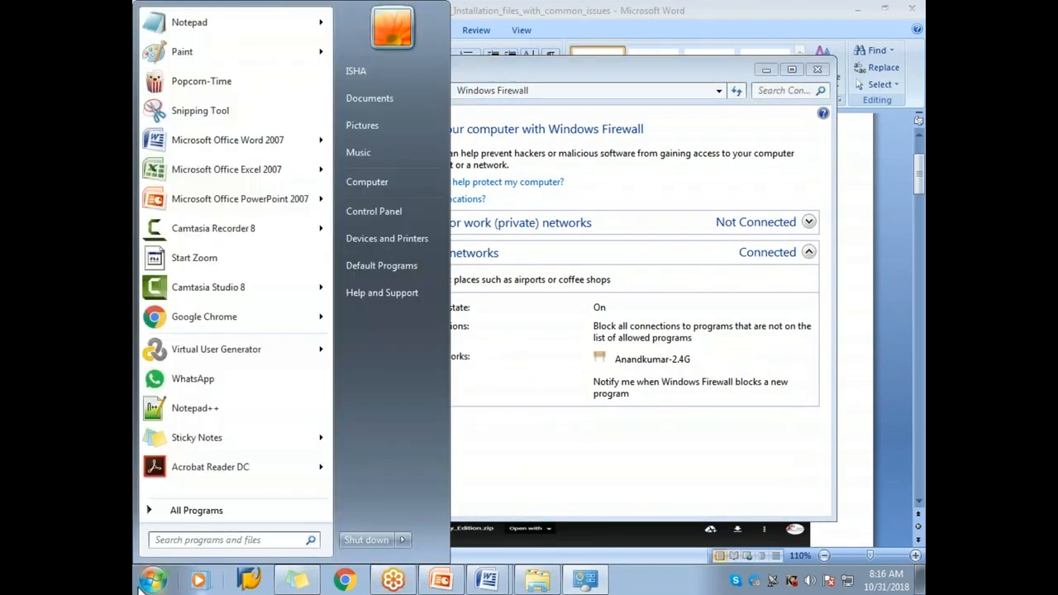
pyautogui.click(200, 110)
pyautogui.moveTo(192, 63); pyautogui.dragTo(839, 518)
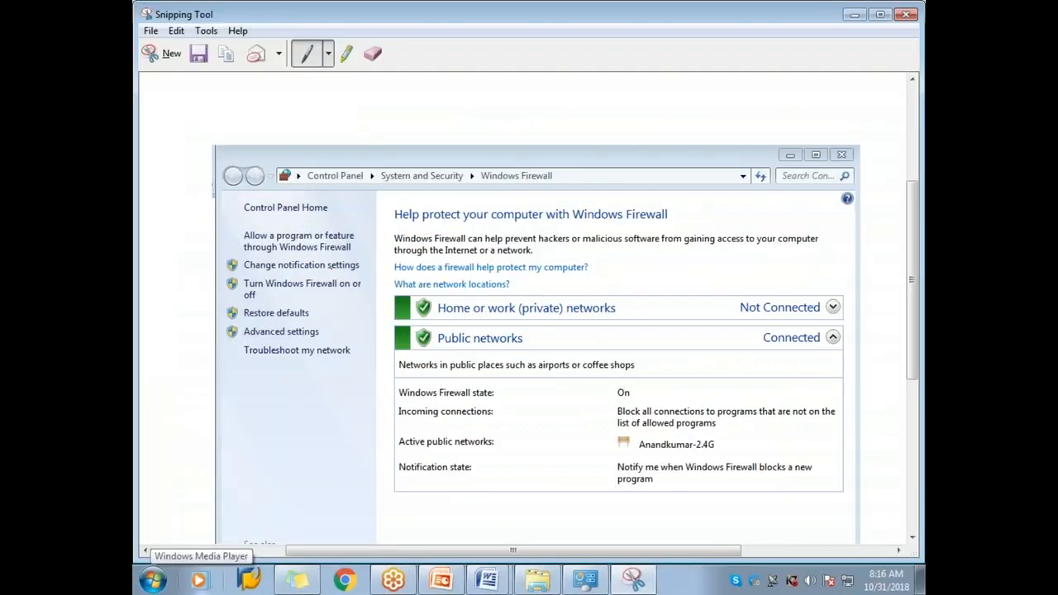
pyautogui.moveTo(352, 276)
pyautogui.mouseDown()
pyautogui.moveTo(253, 316)
pyautogui.moveTo(356, 280)
pyautogui.mouseUp()
pyautogui.rightClick(374, 283)
pyautogui.click(411, 311)
pyautogui.moveTo(580, 15); pyautogui.dragTo(413, 231)
pyautogui.rightClick(478, 384)
pyautogui.click(514, 412)
# Return to the installation document and paste the annotated firewall snip below the "Switch Off the windows Firewall" line
pyautogui.click(766, 69)
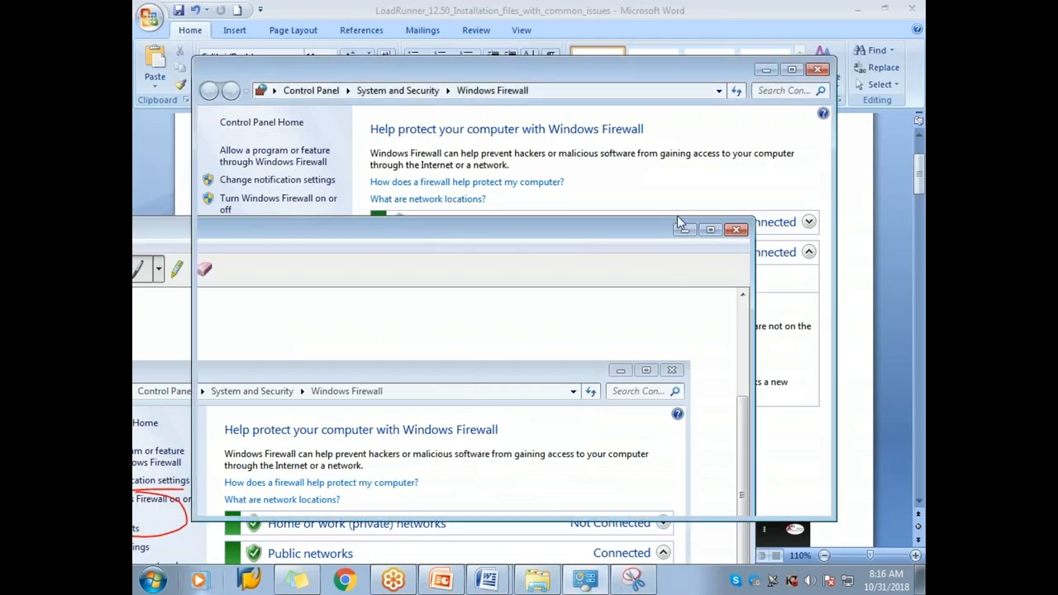
pyautogui.click(685, 231)
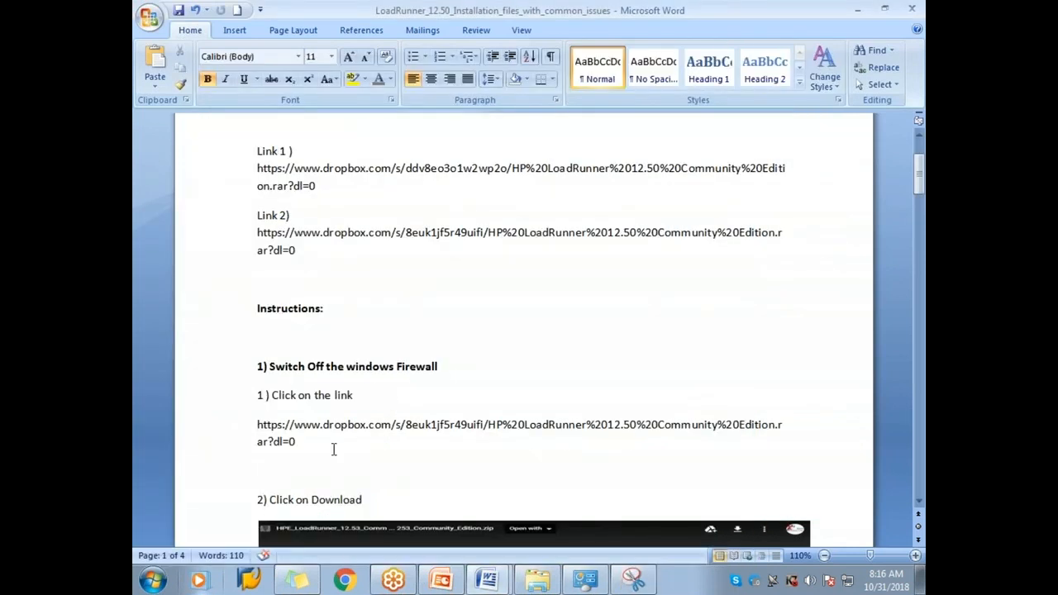
pyautogui.press('Return')
pyautogui.press('Return')
pyautogui.hotkey('ctrl', 'v')
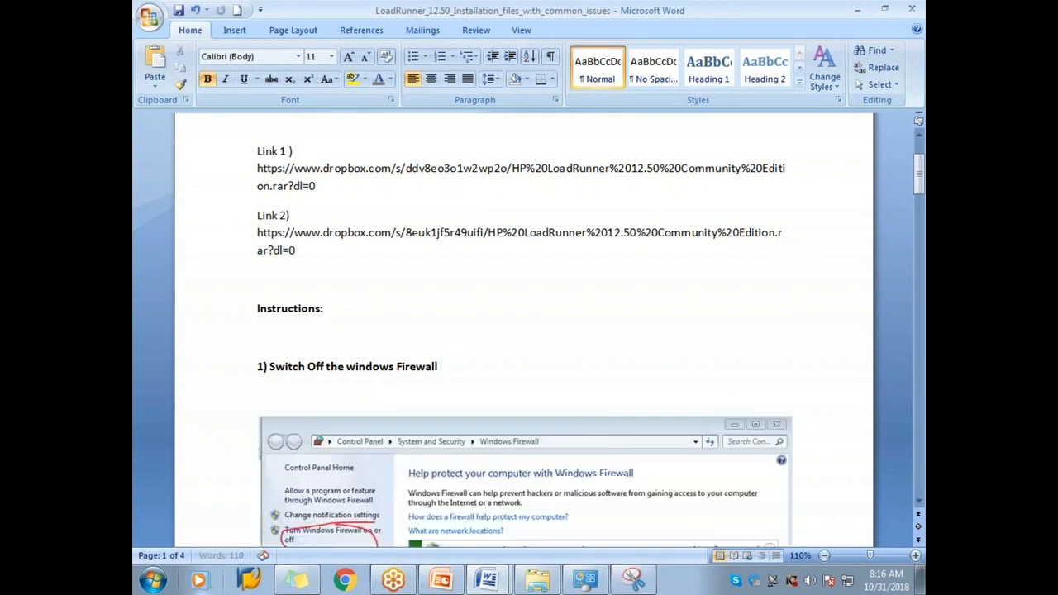
# Remove the bold formatting from the text "Switch Off the windows Firewall"
pyautogui.scroll(3, 379, 238)
pyautogui.moveTo(440, 220); pyautogui.dragTo(268, 220)
pyautogui.hotkey('ctrl', 'b')
pyautogui.click(483, 251)
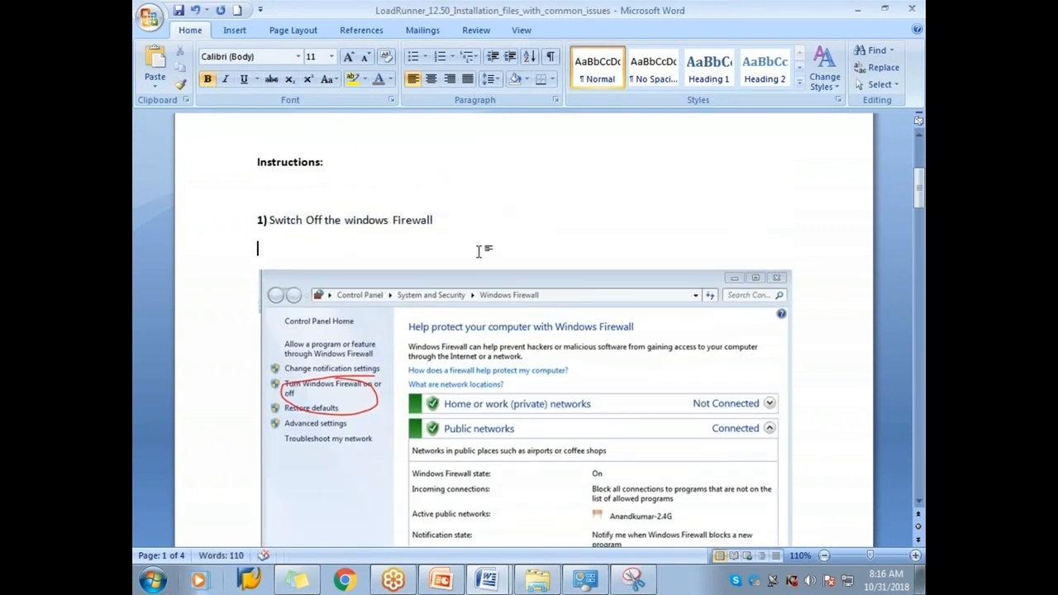
# Switch back to the Windows Firewall window and open the settings for turning the firewall on or off
pyautogui.scroll(-2, 483, 251)
pyautogui.hotkey('alt', 'Tab')
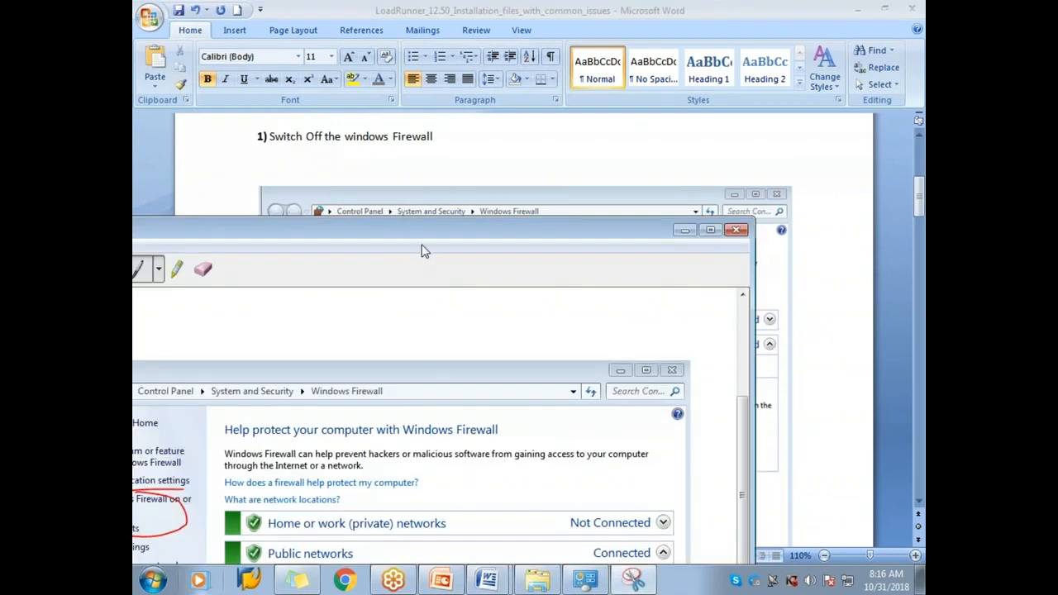
pyautogui.moveTo(555, 237); pyautogui.dragTo(644, 196)
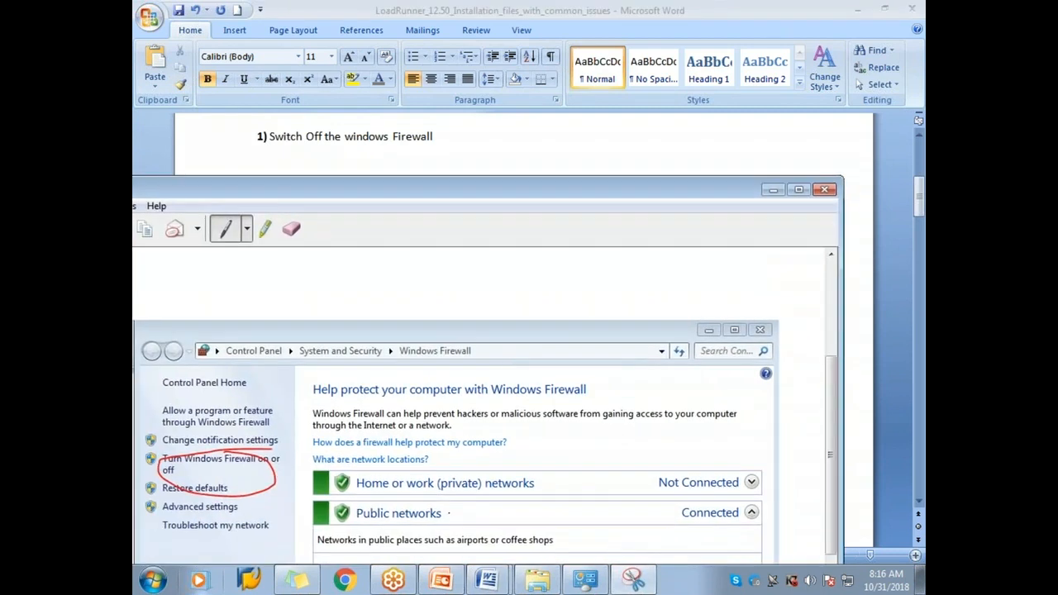
pyautogui.click(586, 581)
pyautogui.click(306, 205)
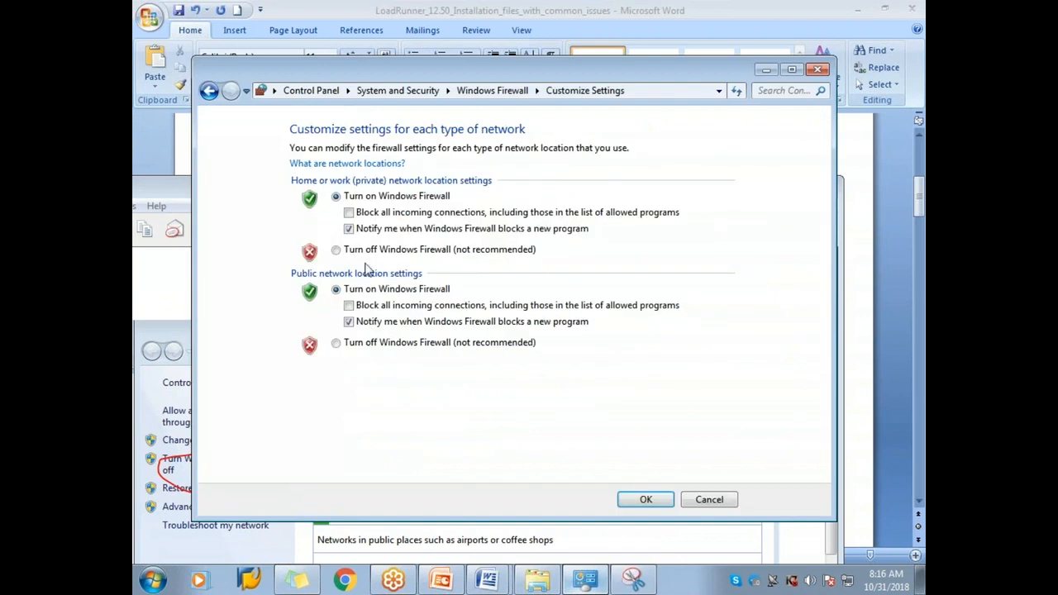
# Capture the firewall Customize Settings window with Snipping Tool, circle both "Turn off Windows Firewall" options in red and copy the snip
pyautogui.click(633, 580)
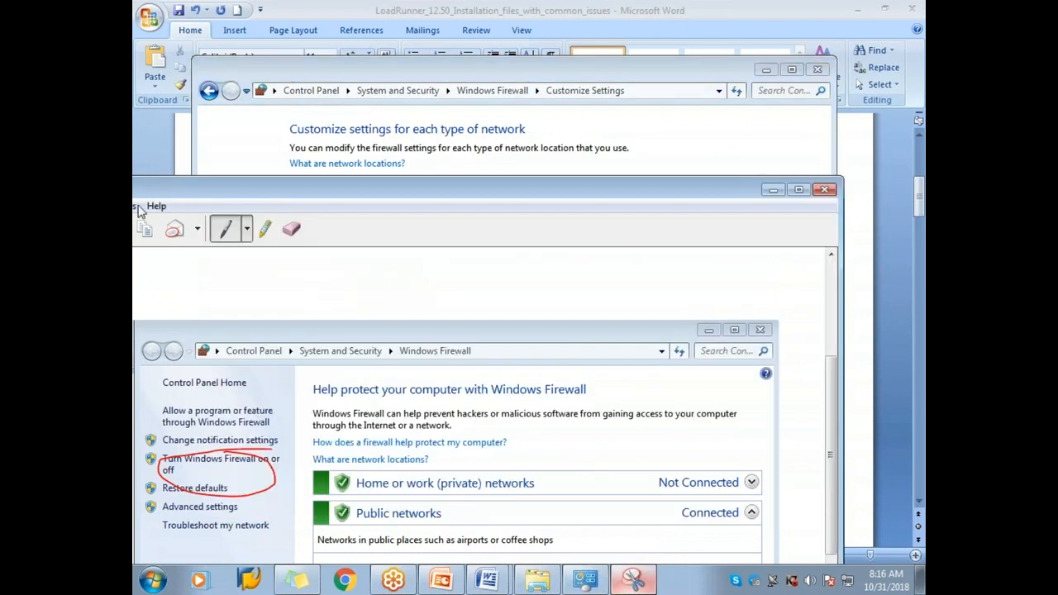
pyautogui.moveTo(247, 201); pyautogui.dragTo(502, 169)
pyautogui.click(345, 196)
pyautogui.moveTo(215, 67); pyautogui.dragTo(784, 493)
pyautogui.moveTo(339, 330); pyautogui.dragTo(356, 339)
pyautogui.moveTo(344, 409)
pyautogui.mouseDown()
pyautogui.moveTo(367, 420)
pyautogui.moveTo(348, 409)
pyautogui.mouseUp()
pyautogui.rightClick(424, 328)
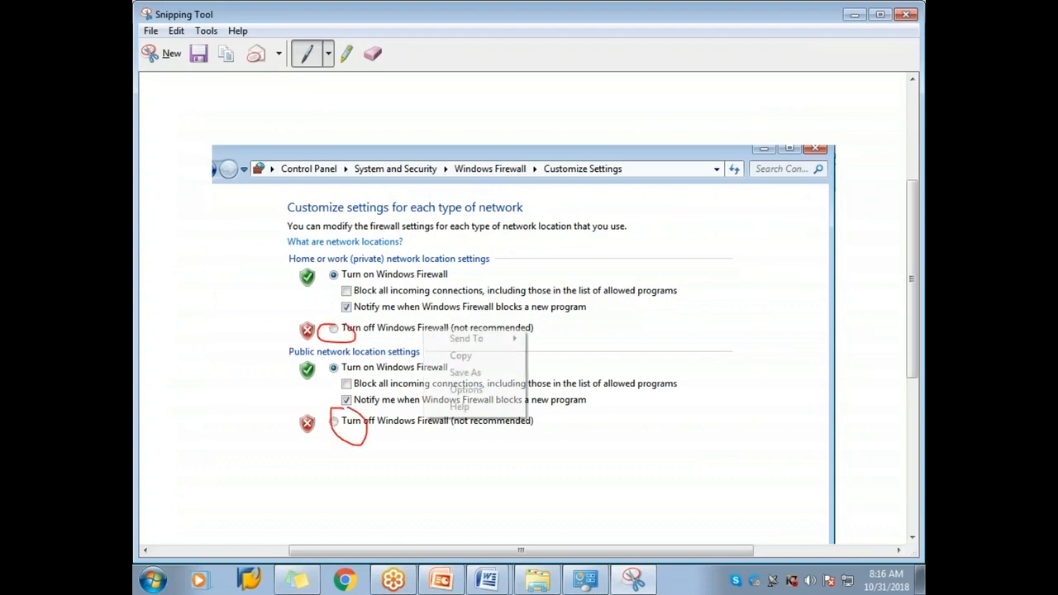
pyautogui.click(476, 358)
# Paste the Customize Settings snip into the LoadRunner 12.50 installation document below the first firewall screenshot
pyautogui.moveTo(488, 580)
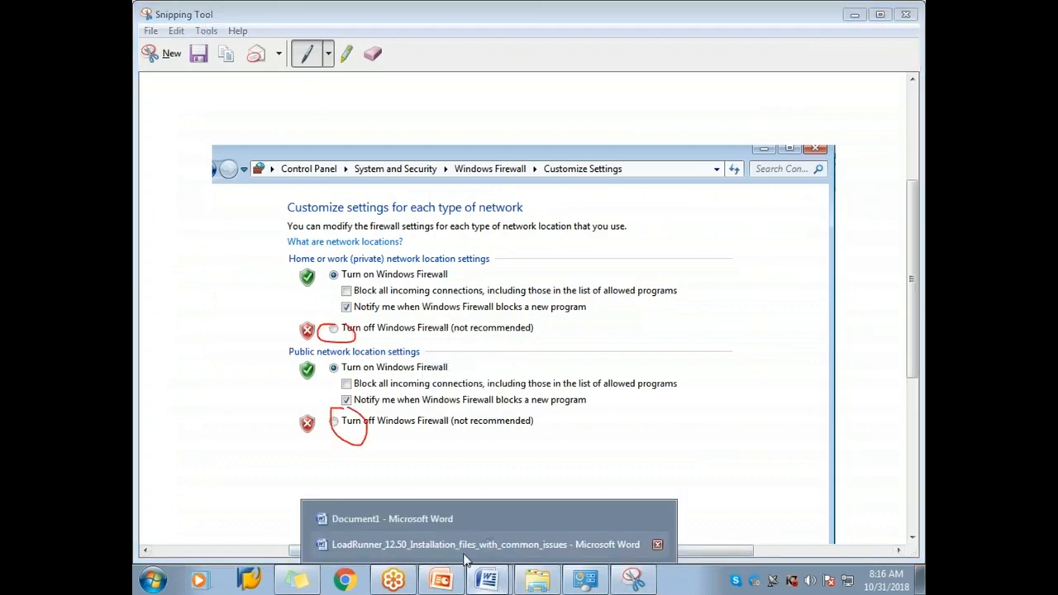
pyautogui.click(496, 552)
pyautogui.scroll(-5, 546, 330)
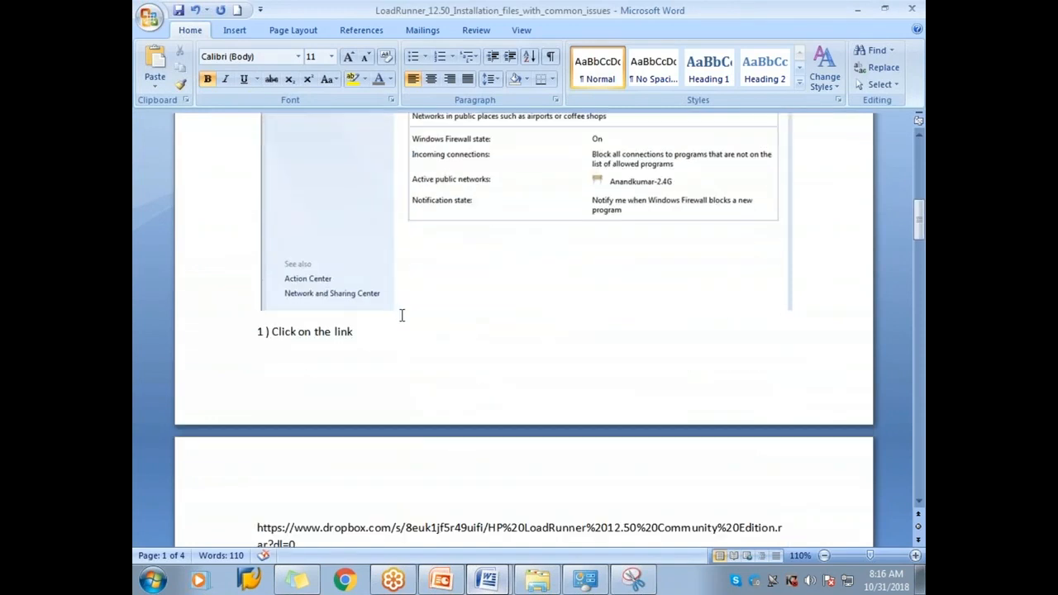
pyautogui.hotkey('ctrl', 'v')
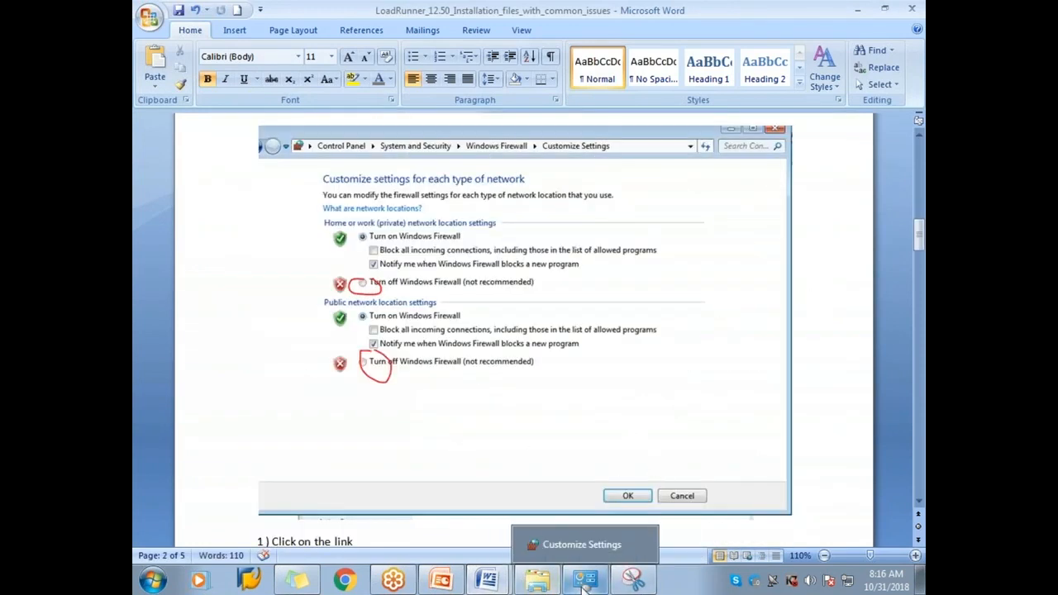
# Add the instruction "2) Turn off the Anti-Virus" on its own line above "Click on the link"
pyautogui.rightClick(792, 582)
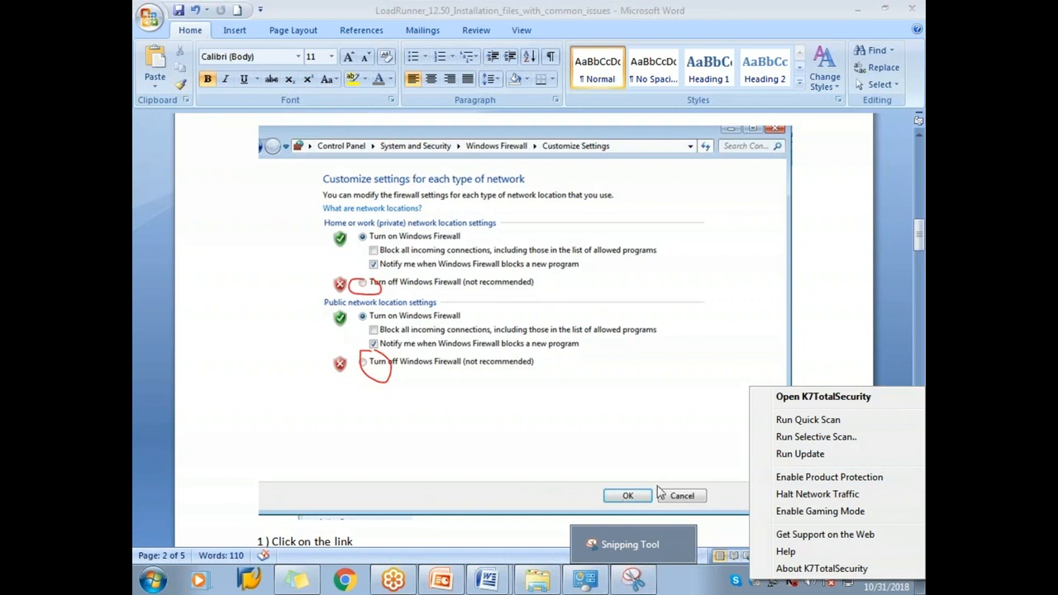
pyautogui.click(425, 453)
pyautogui.scroll(-5, 425, 453)
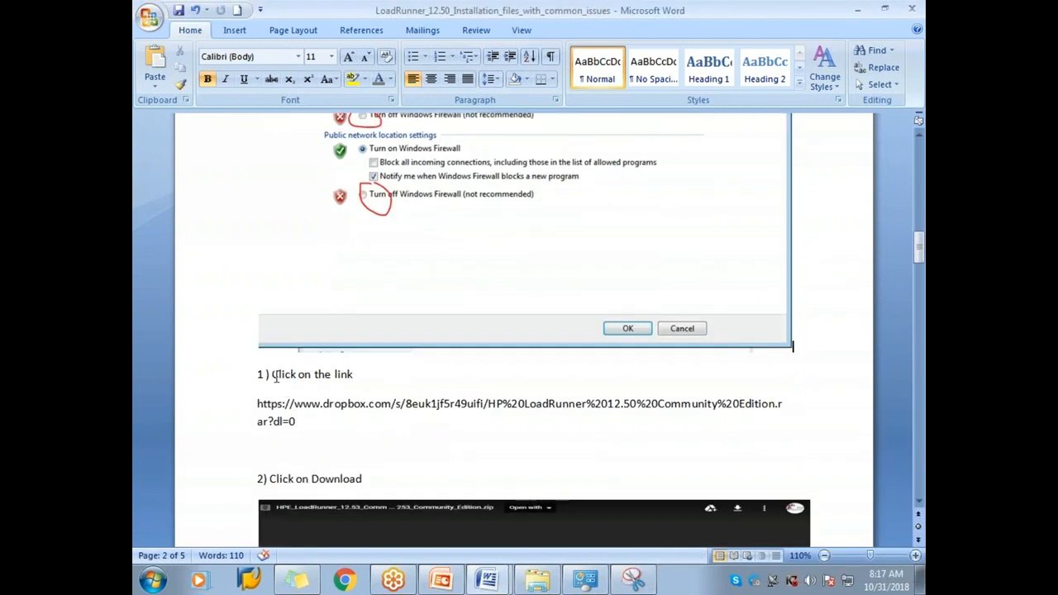
pyautogui.click(261, 375)
pyautogui.press('BackSpace')
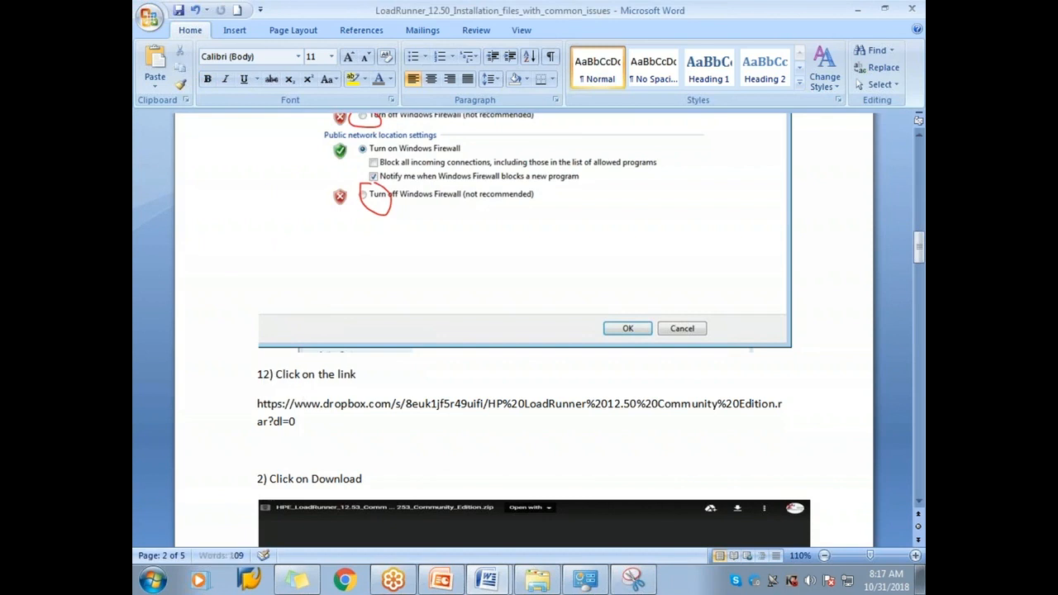
pyautogui.press('BackSpace')
pyautogui.write('2)')
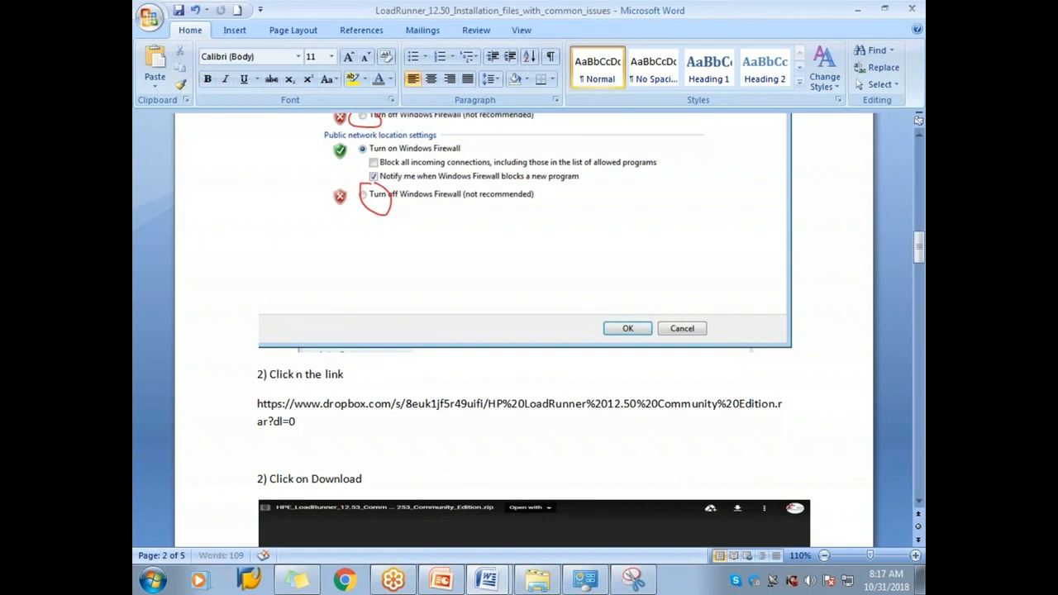
pyautogui.press('Return')
pyautogui.press('Up')
pyautogui.press('End')
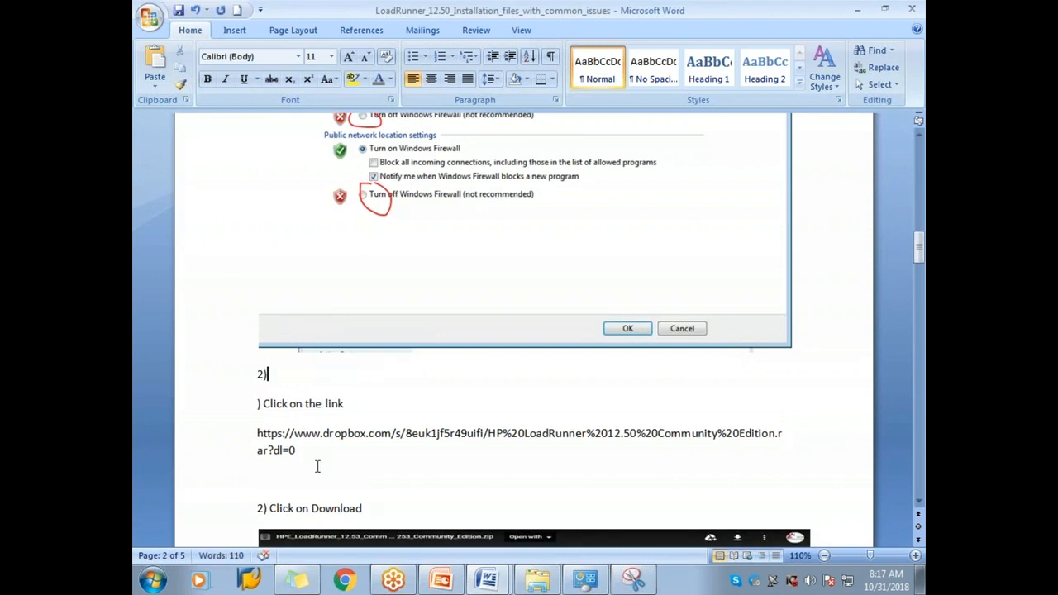
pyautogui.write('Turn off the Anti-Virus')
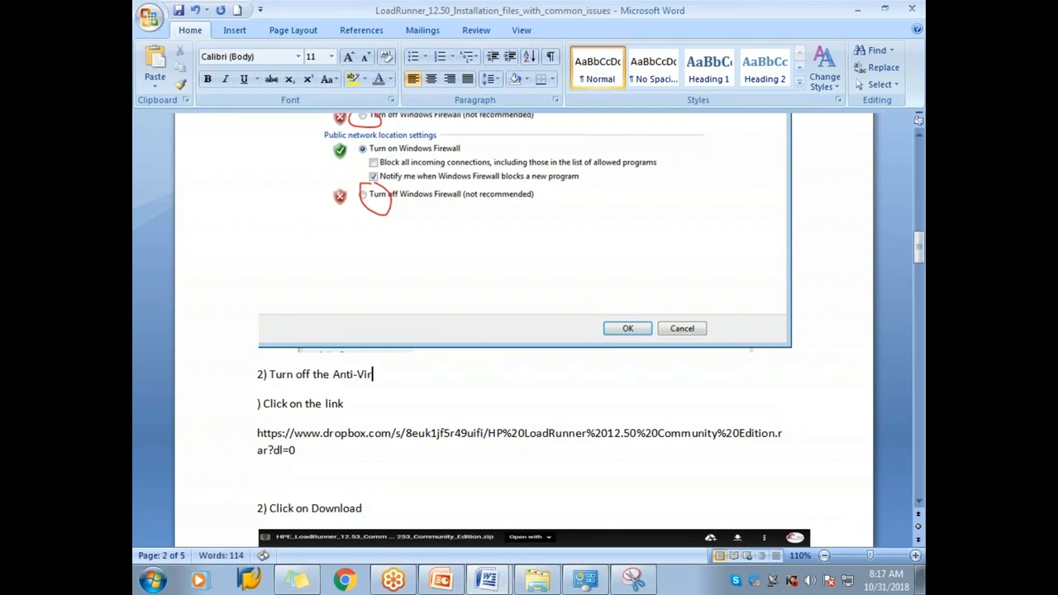
# Renumber the "Click on the link" instruction as 3 and the "Click on Download" instruction as 4
pyautogui.press('Left')
pyautogui.press('Left')
pyautogui.press('Left')
pyautogui.press('Left')
pyautogui.press('Left')
pyautogui.press('Left')
pyautogui.press('Left')
pyautogui.press('Left')
pyautogui.press('Left')
pyautogui.press('Left')
pyautogui.press('Left')
pyautogui.press('Left')
pyautogui.press('Left')
pyautogui.press('Left')
pyautogui.press('Left')
pyautogui.press('Left')
pyautogui.press('Left')
pyautogui.write('3')
pyautogui.press('Down')
pyautogui.press('Down')
pyautogui.press('Down')
pyautogui.press('Down')
pyautogui.press('BackSpace')
pyautogui.write('4')
# Renumber the "Once the file is downloaded" instruction as 5 and the "Typical Mode" instruction as 6
pyautogui.press('Down')
pyautogui.press('Down')
pyautogui.press('Down')
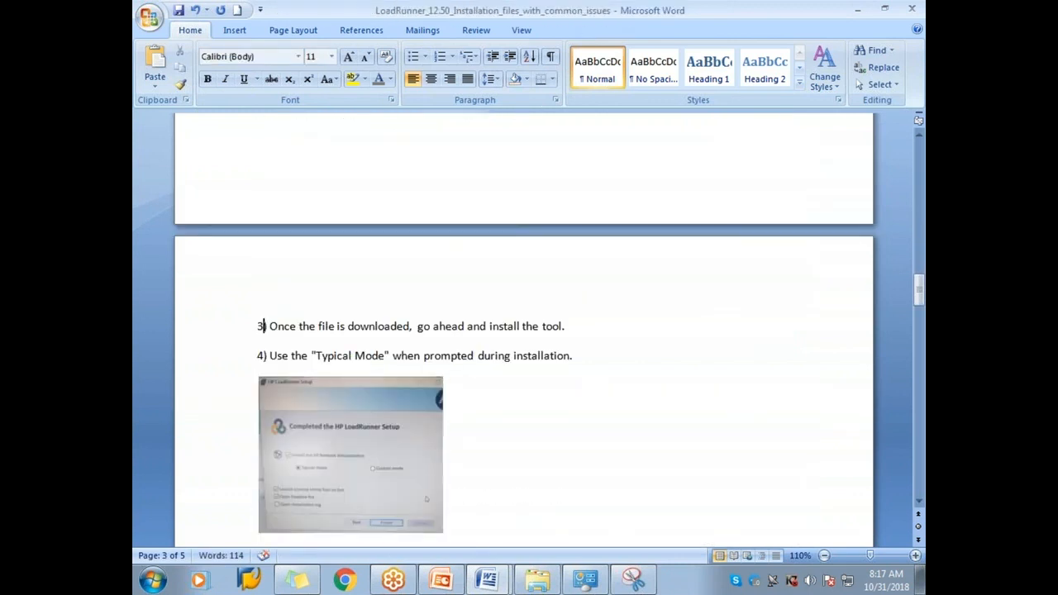
pyautogui.press('BackSpace')
pyautogui.write('4')
pyautogui.press('BackSpace')
pyautogui.write('5')
pyautogui.press('Down')
pyautogui.press('BackSpace')
pyautogui.write('6')
pyautogui.scroll(-4, 243, 172)
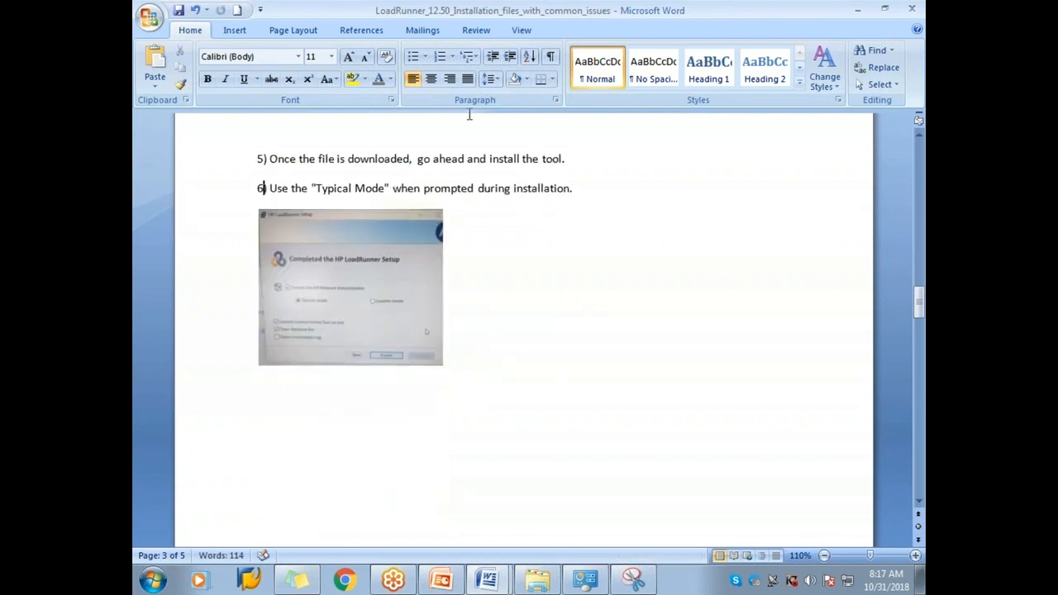
# Close the LoadRunner installation document and the Snipping Tool
pyautogui.moveTo(560, 11); pyautogui.dragTo(573, 88)
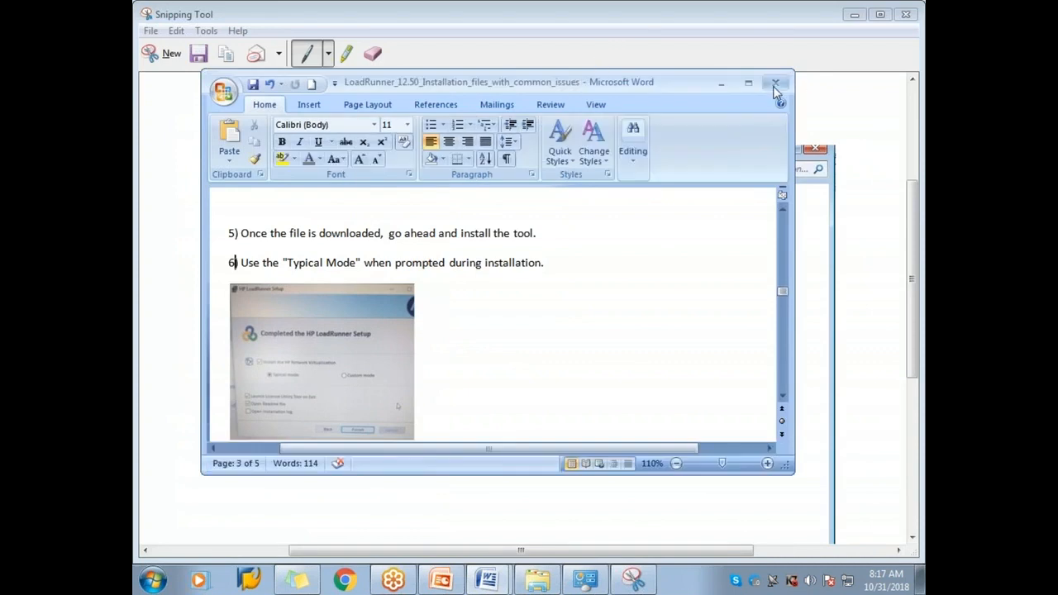
pyautogui.click(776, 89)
pyautogui.moveTo(509, 13); pyautogui.dragTo(372, 233)
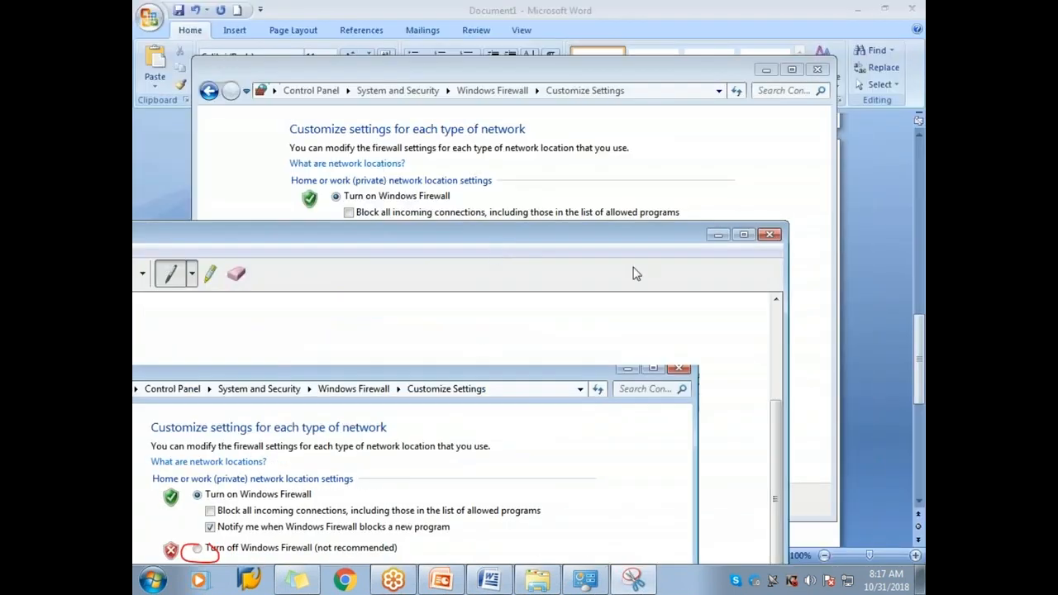
pyautogui.click(769, 234)
pyautogui.click(461, 518)
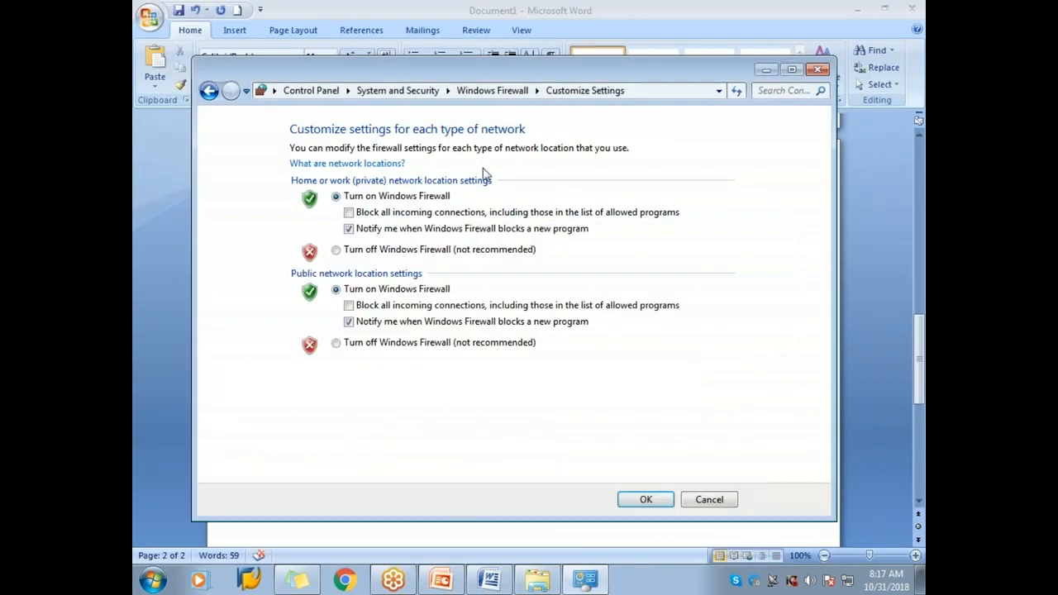
# Accept the Windows Firewall customization settings and close the Control Panel window
pyautogui.click(644, 499)
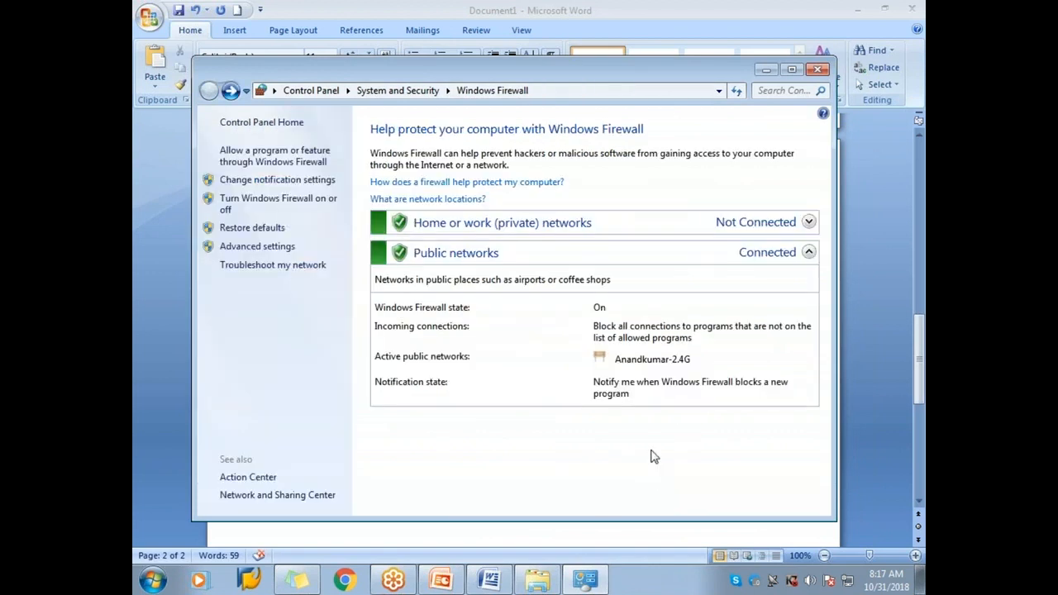
pyautogui.click(825, 72)
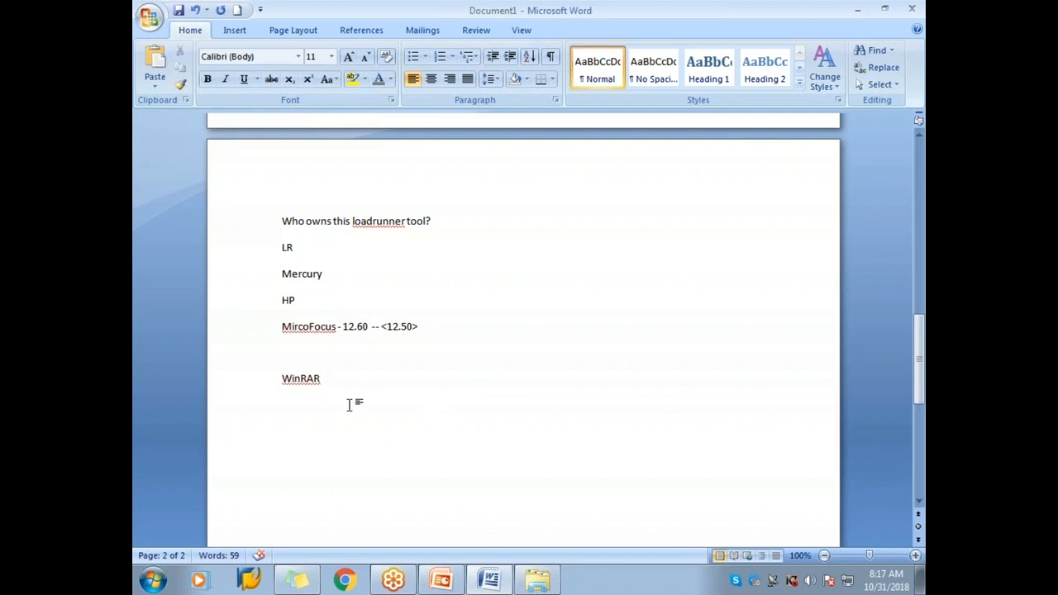
# Add the notes "12.50 --- 12.53" and "Community Version - Life time - 50 Vusers" on separate lines below "WinRAR"
pyautogui.press('Return')
pyautogui.write('12.50 --- 12.53')
pyautogui.click(866, 22)
pyautogui.write('ommunit')
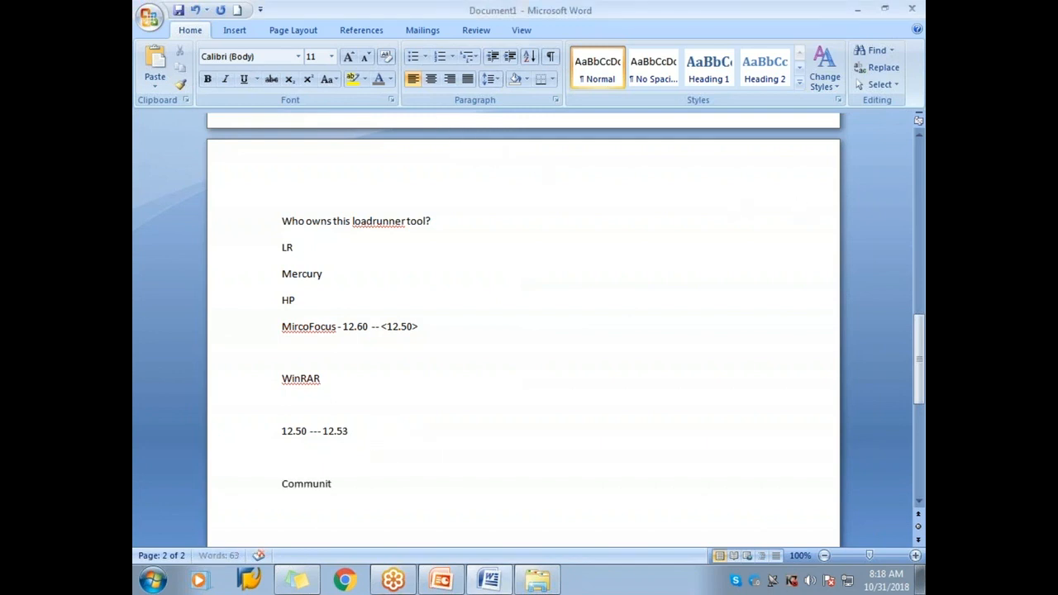
pyautogui.write('y Version')
pyautogui.write('- Life time - 50 Vusers')
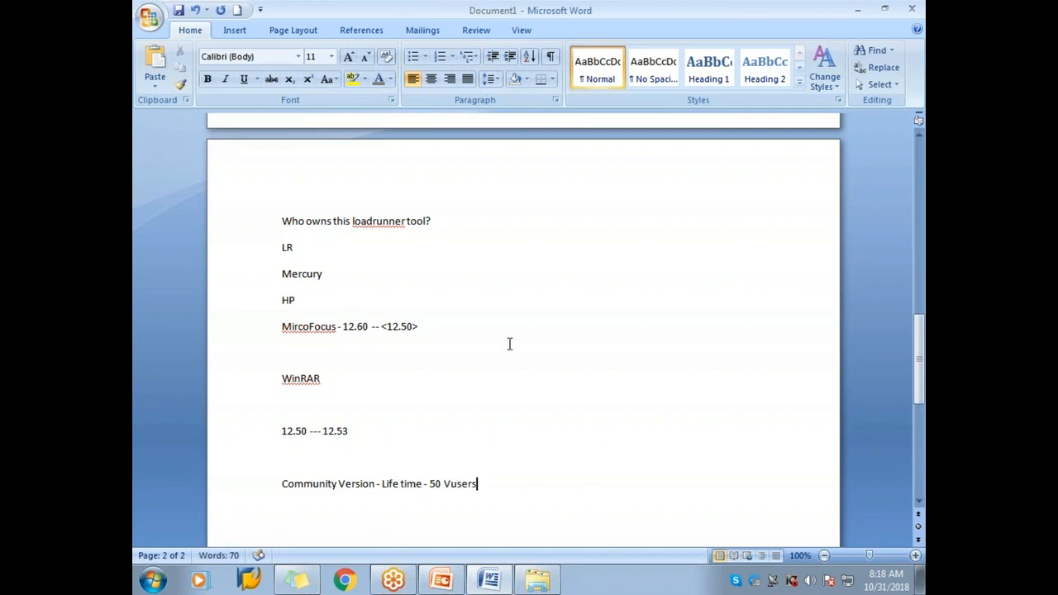
# Point out the Community Version note and its "Life time - 50 Vusers" part by selecting the text
pyautogui.moveTo(496, 482); pyautogui.dragTo(336, 484)
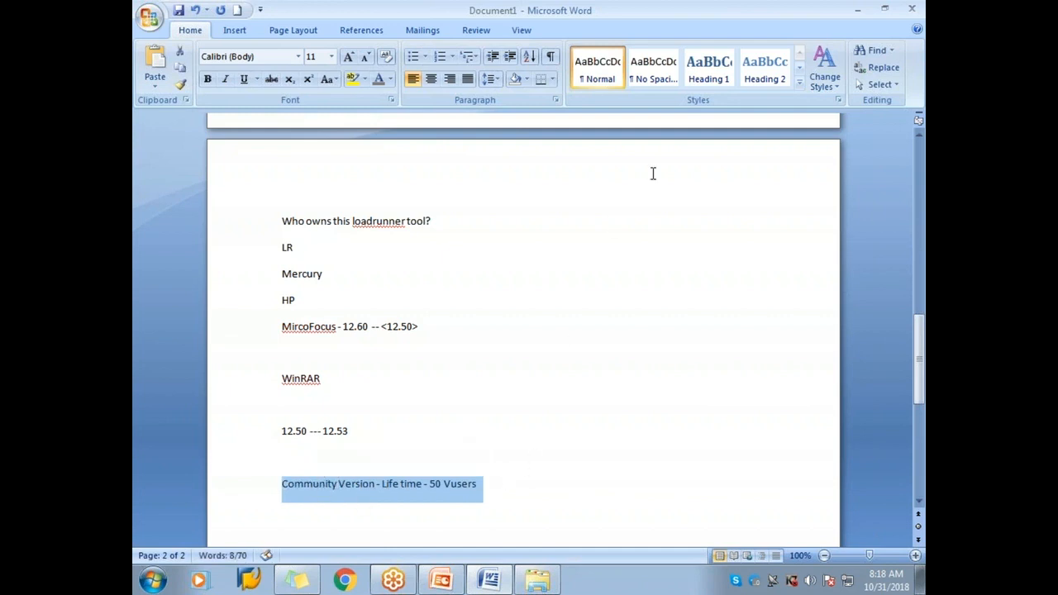
pyautogui.click(722, 204)
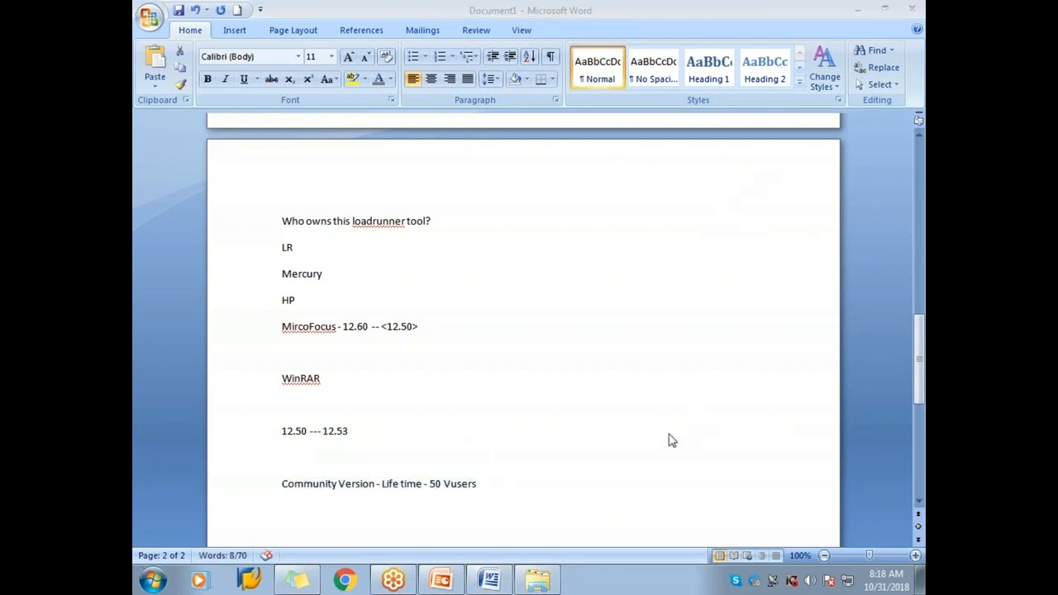
pyautogui.click(443, 488)
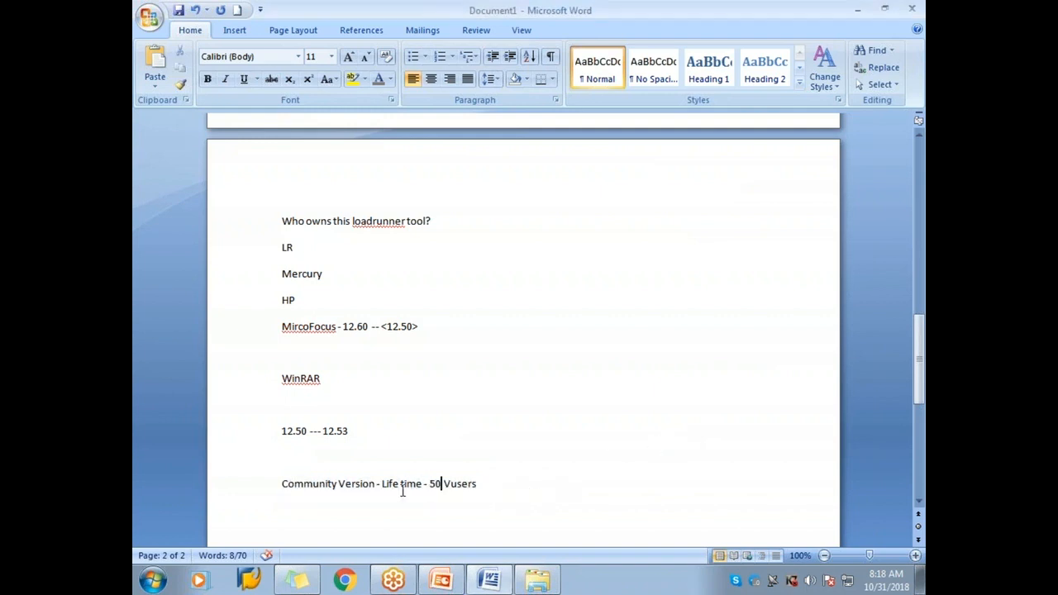
pyautogui.moveTo(384, 488); pyautogui.dragTo(478, 487)
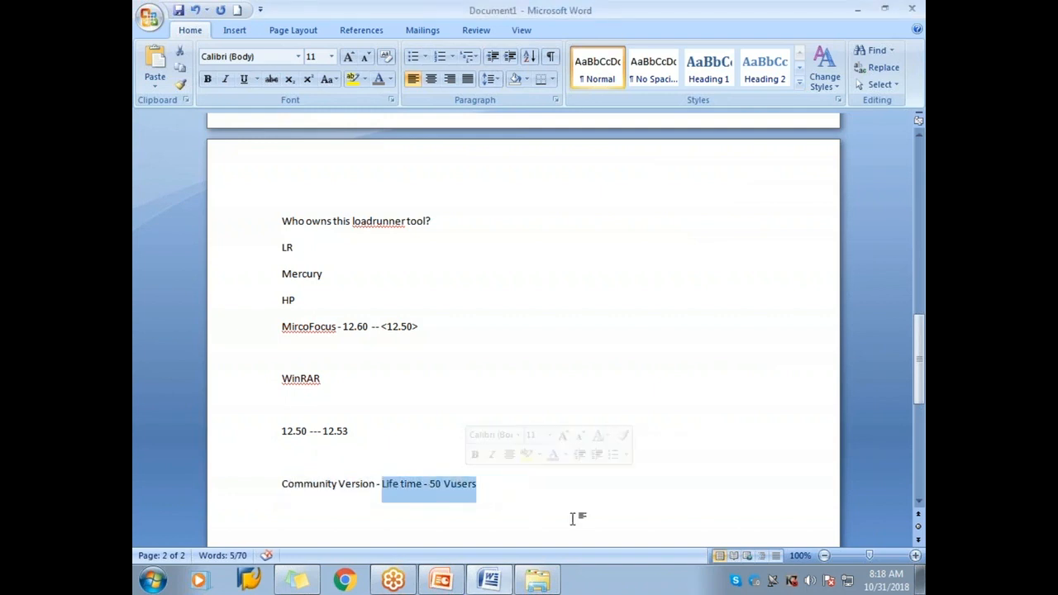
pyautogui.click(601, 514)
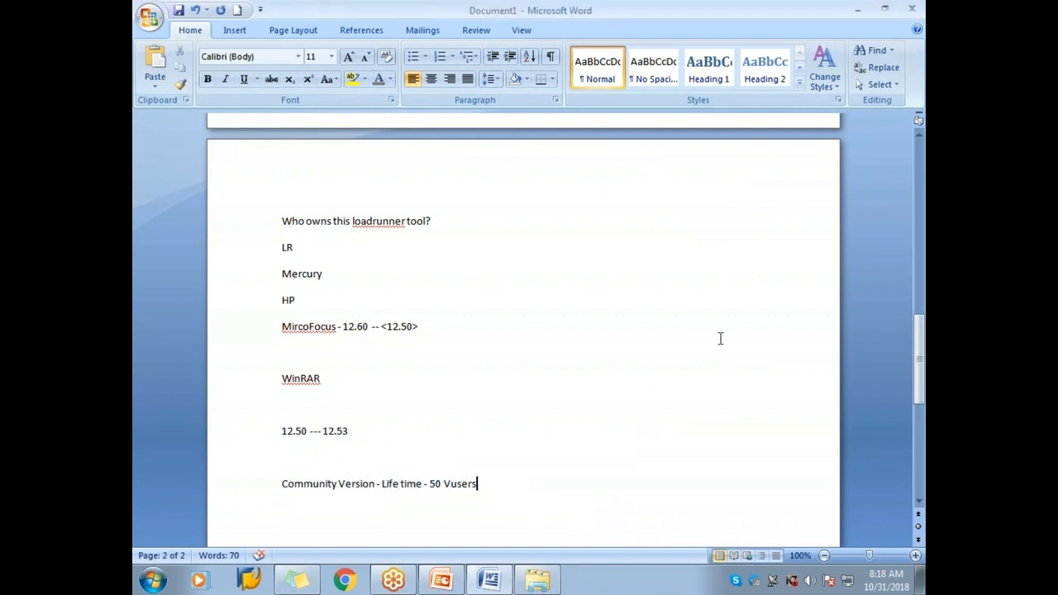
pyautogui.click(894, 311)
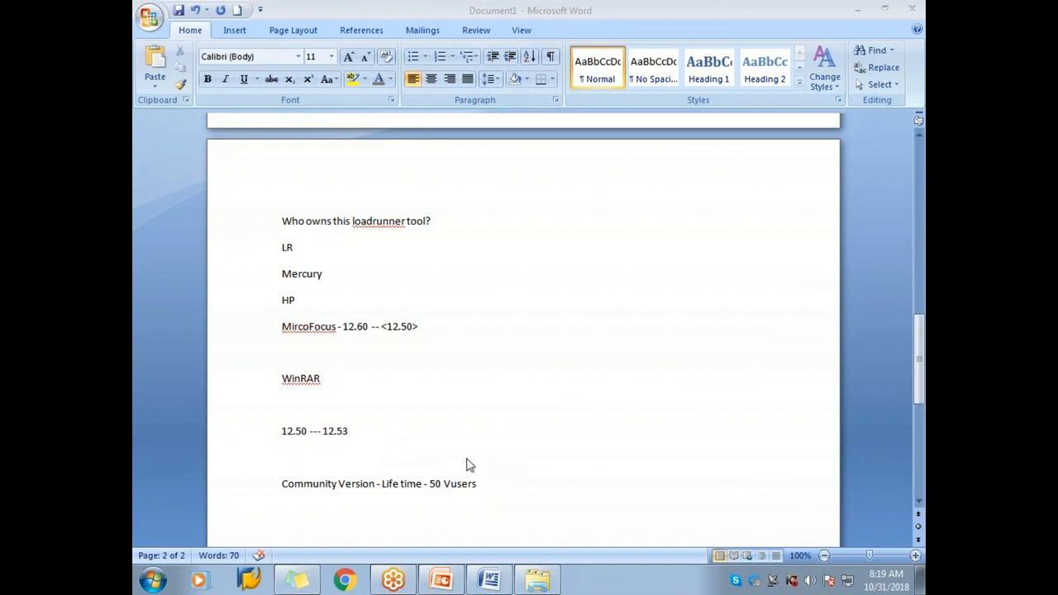
# Add the note "12.50 - windows 10" below the Community Version line and select it for emphasis
pyautogui.click(497, 489)
pyautogui.press('Return')
pyautogui.write('12.50')
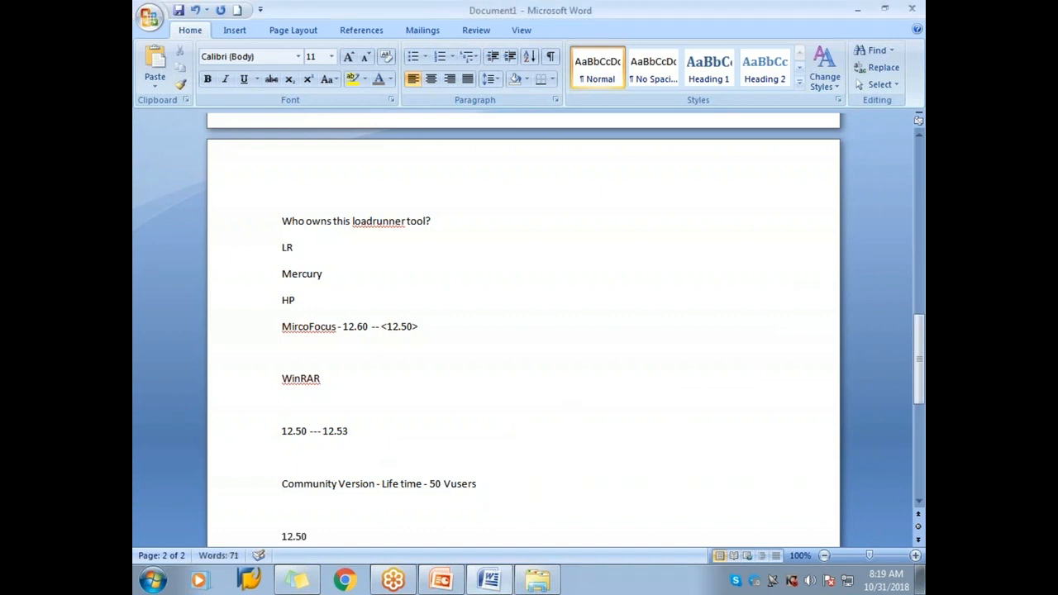
pyautogui.write(' - windows 10')
pyautogui.moveTo(390, 539); pyautogui.dragTo(269, 538)
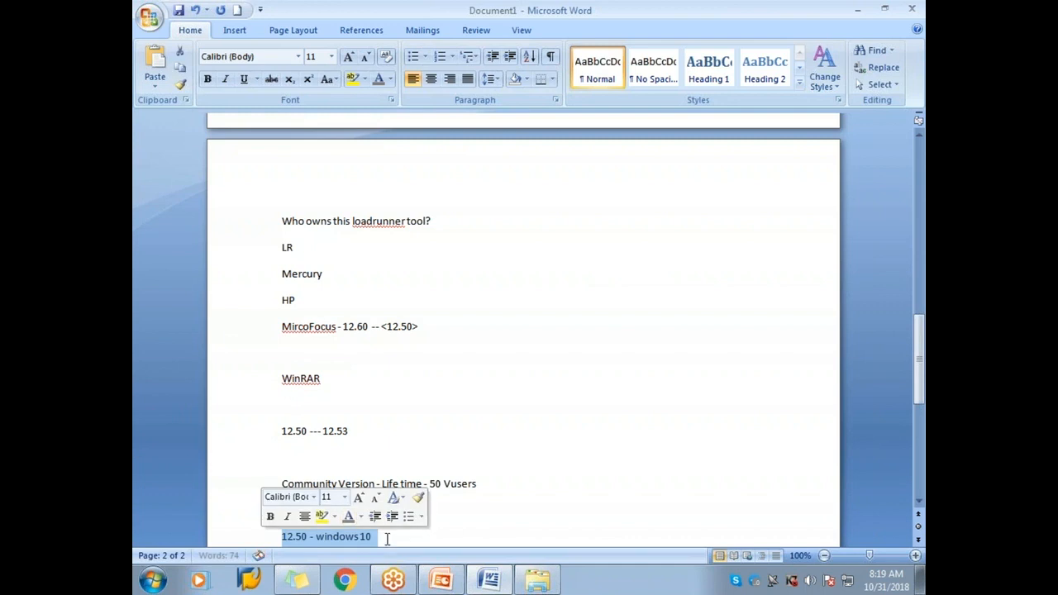
# Add the lines "firewall - off" and "anti-virus - off" below the Windows 10 note
pyautogui.click(425, 538)
pyautogui.scroll(-1, 414, 539)
pyautogui.press('Return')
pyautogui.write('firewll')
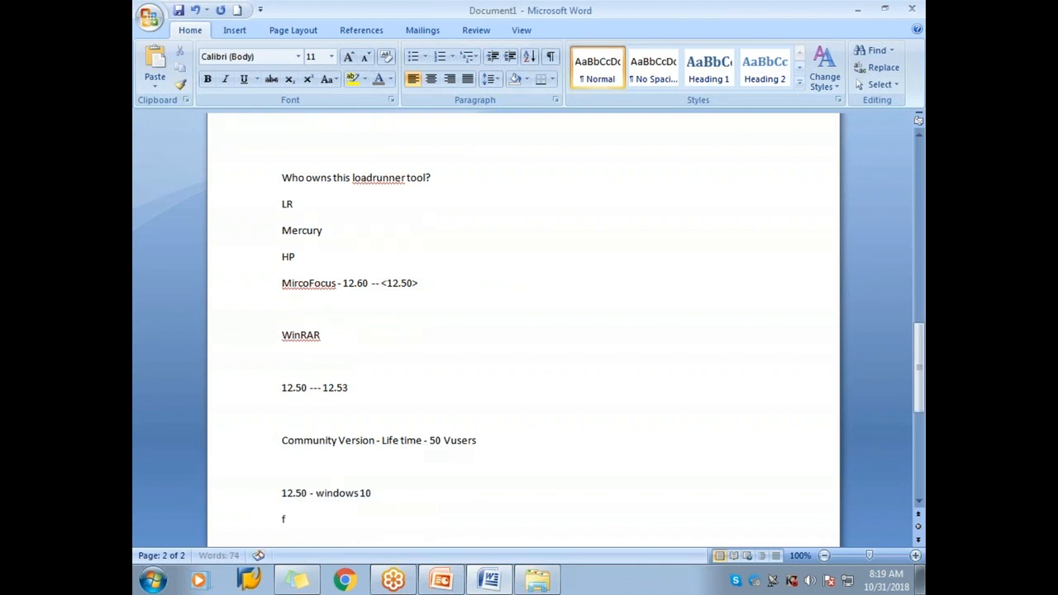
pyautogui.press('BackSpace')
pyautogui.press('BackSpace')
pyautogui.write('all - off')
pyautogui.press('Return')
pyautogui.write('anti-0')
pyautogui.press('BackSpace')
pyautogui.press('BackSpace')
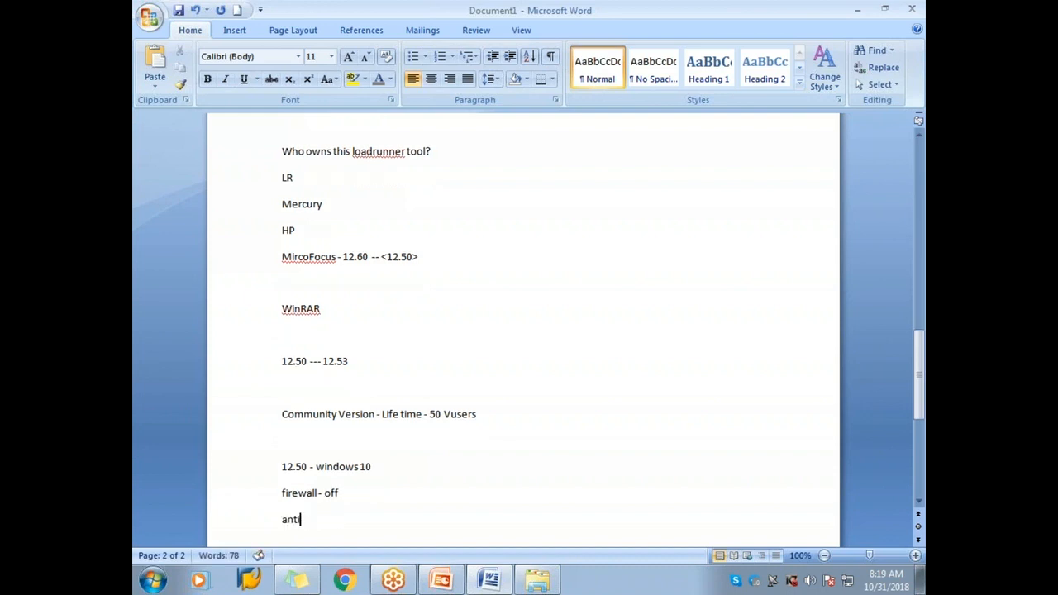
pyautogui.write('-virus - off')
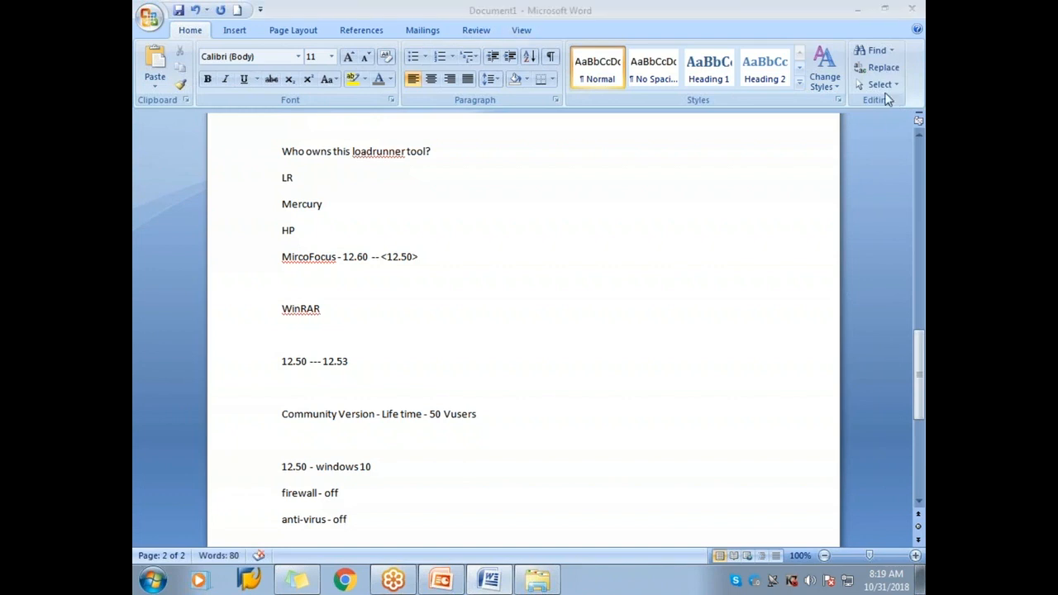
# Restore the Word window to a smaller size, look back over the earlier notes and minimize the document
pyautogui.doubleClick(568, 8)
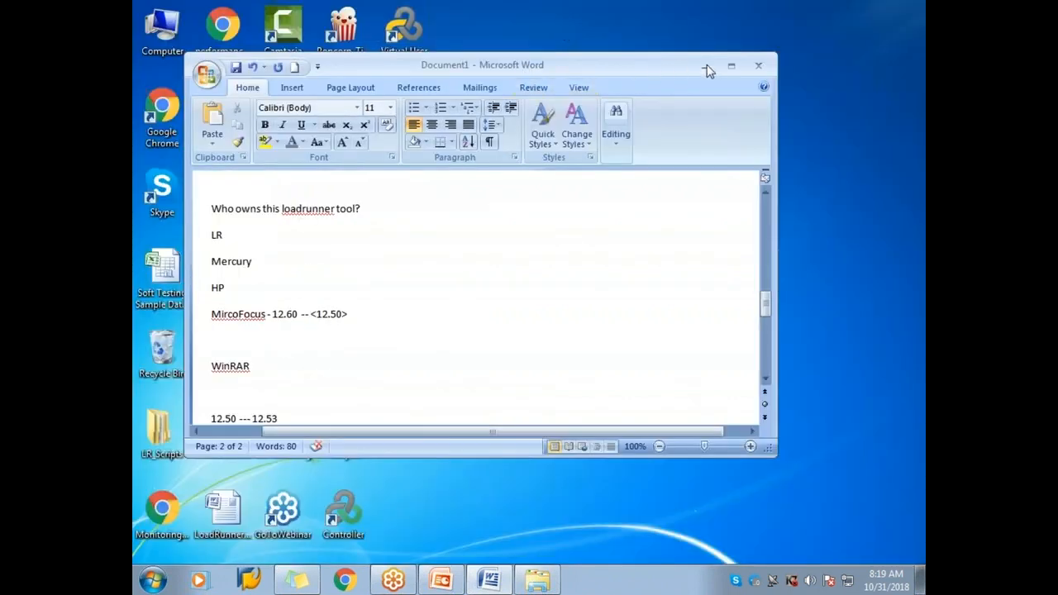
pyautogui.scroll(8, 496, 302)
pyautogui.scroll(6, 488, 296)
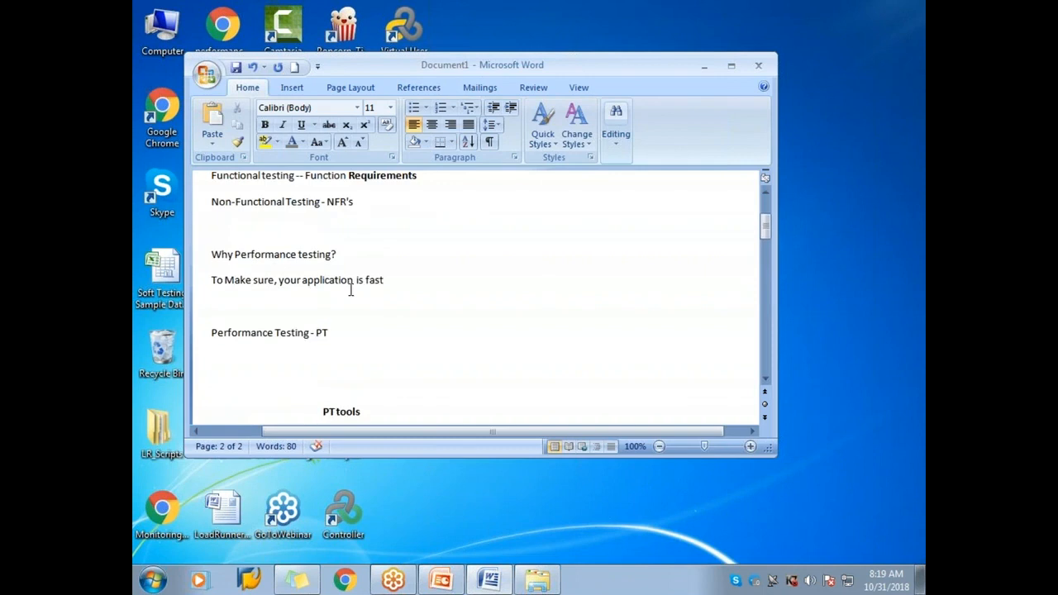
pyautogui.click(704, 66)
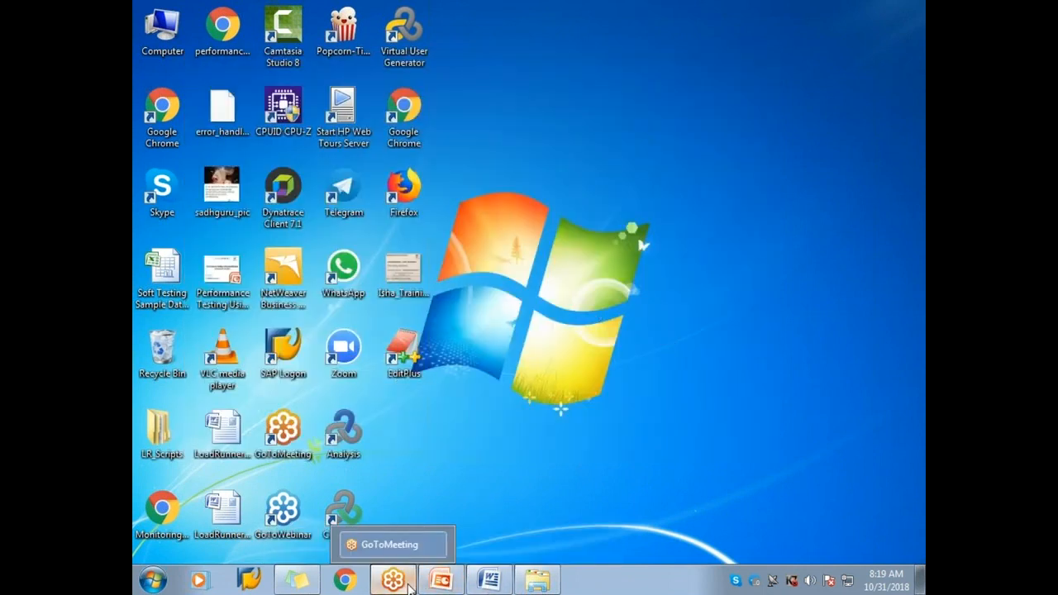
# Switch to the PowerPoint presentation and start the slide show from the "To Check" slide
pyautogui.click(441, 583)
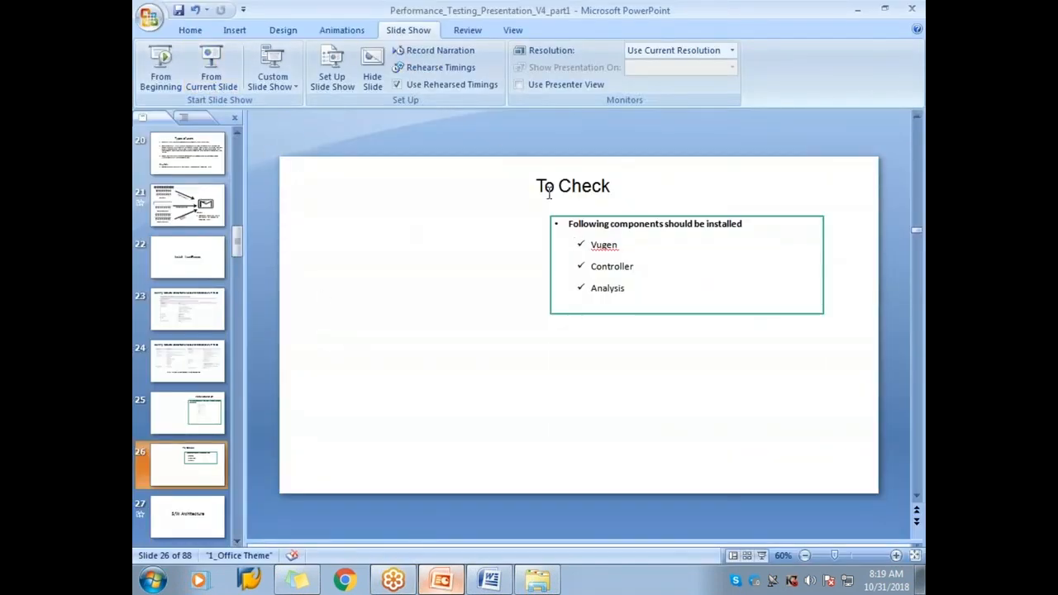
pyautogui.click(209, 70)
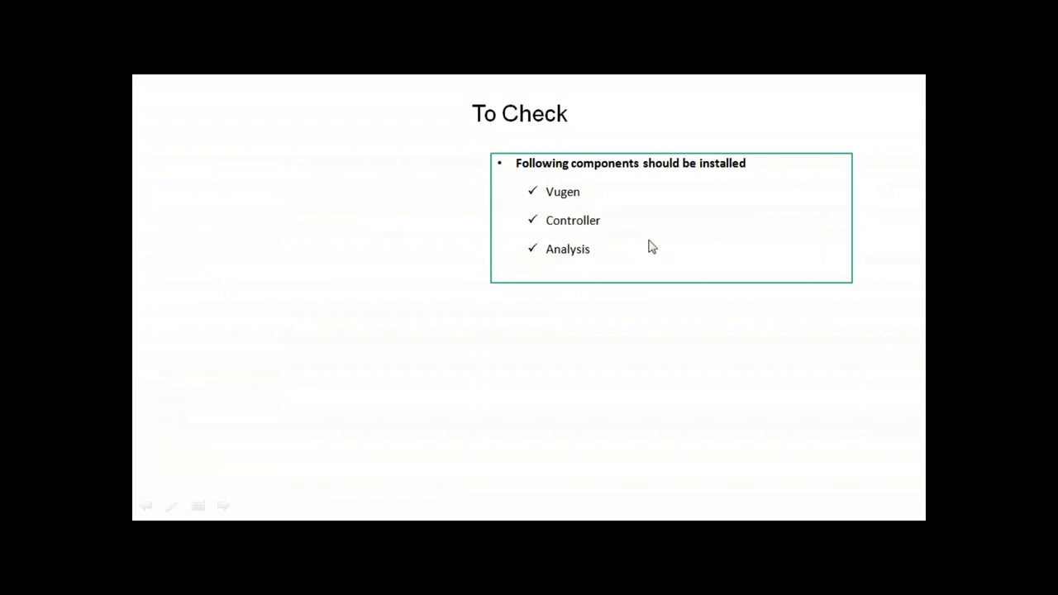
# Go to the "S/W Architecture" slide and open the slide show's pen and pointer options
pyautogui.press('Left')
pyautogui.press('Right')
pyautogui.press('Left')
pyautogui.press('Right')
pyautogui.press('Left')
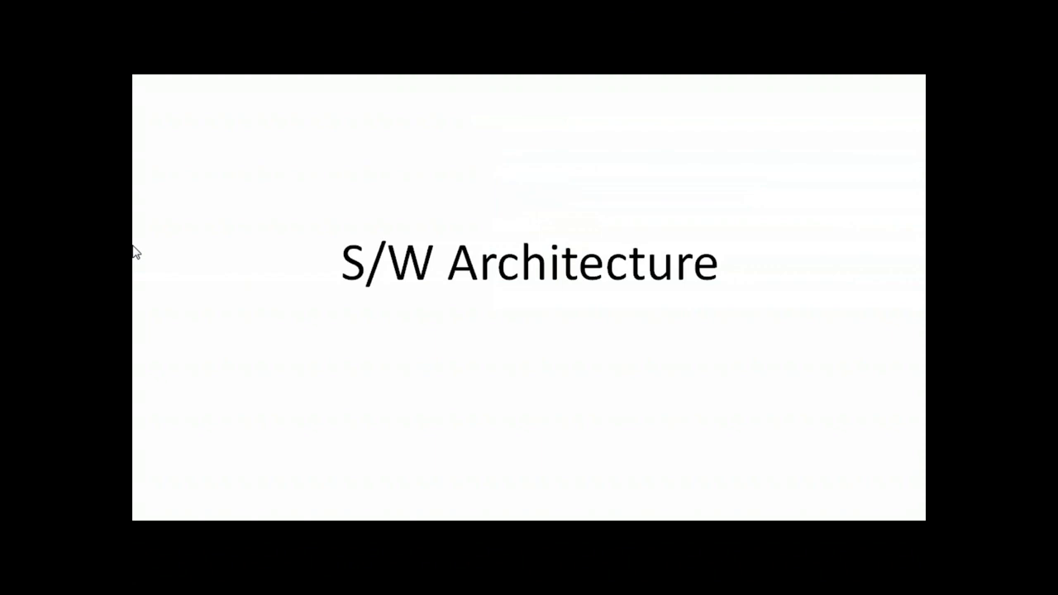
pyautogui.click(172, 506)
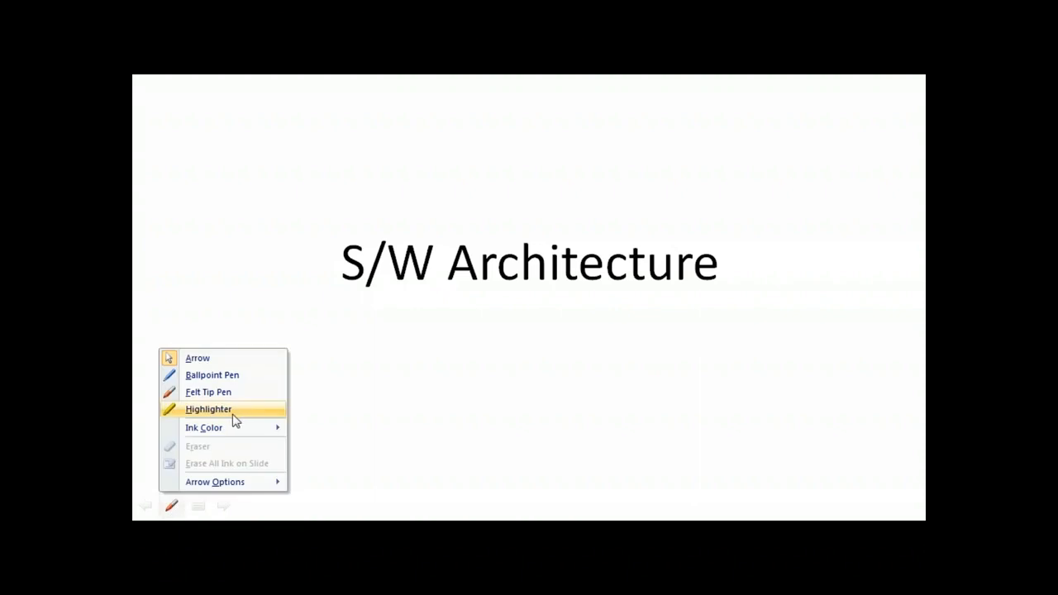